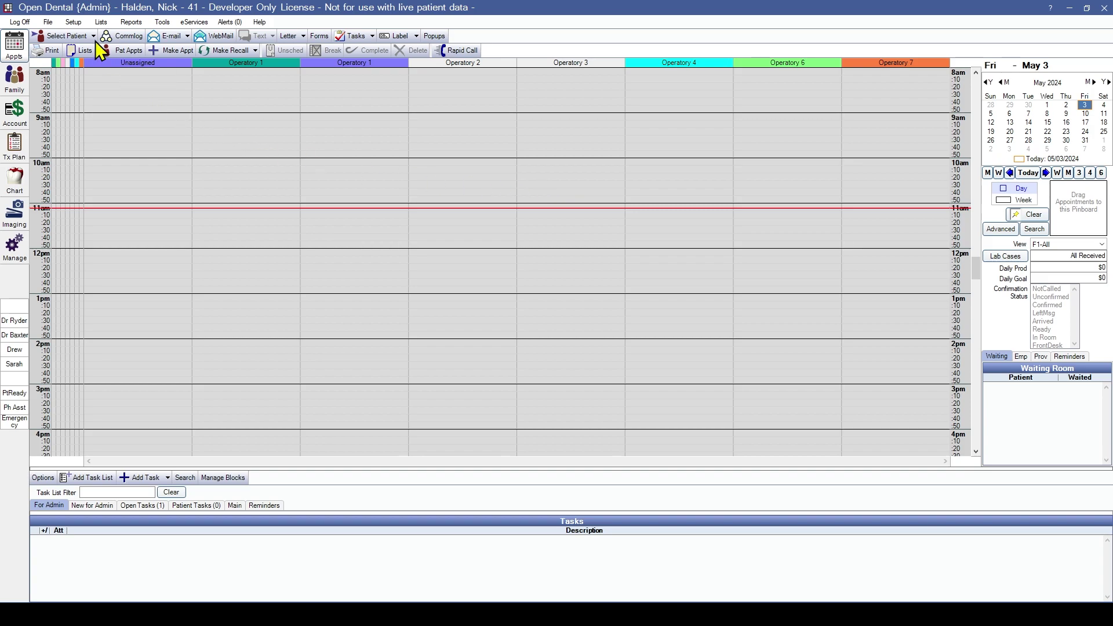
- Open the operatories setup and try to combine operatories without selecting any
click(75, 23)
mouse_move(129, 51)
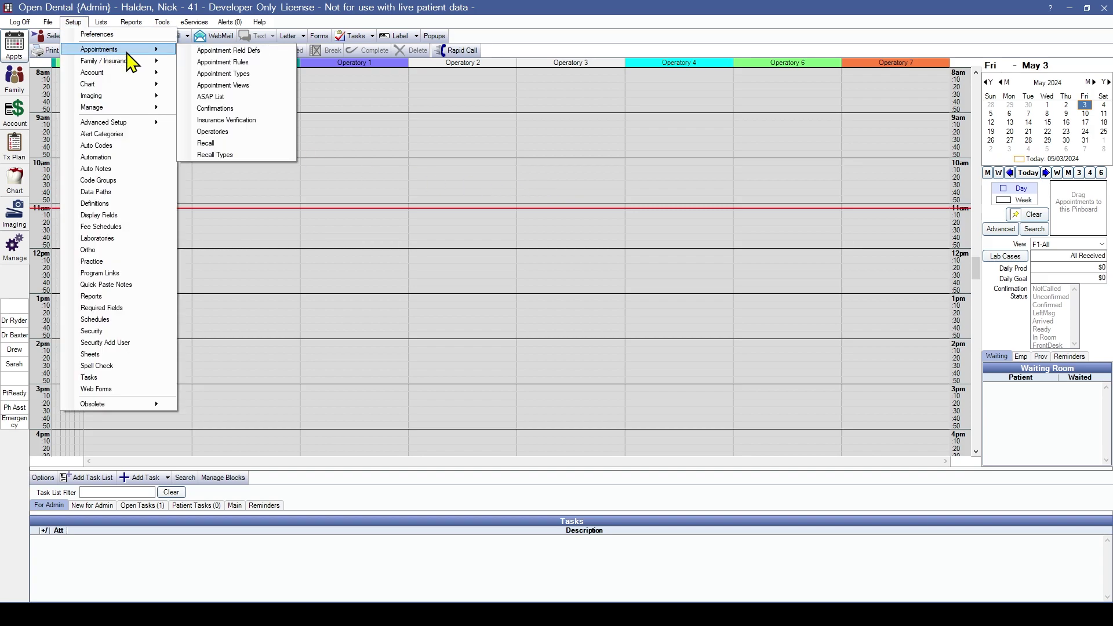
click(214, 131)
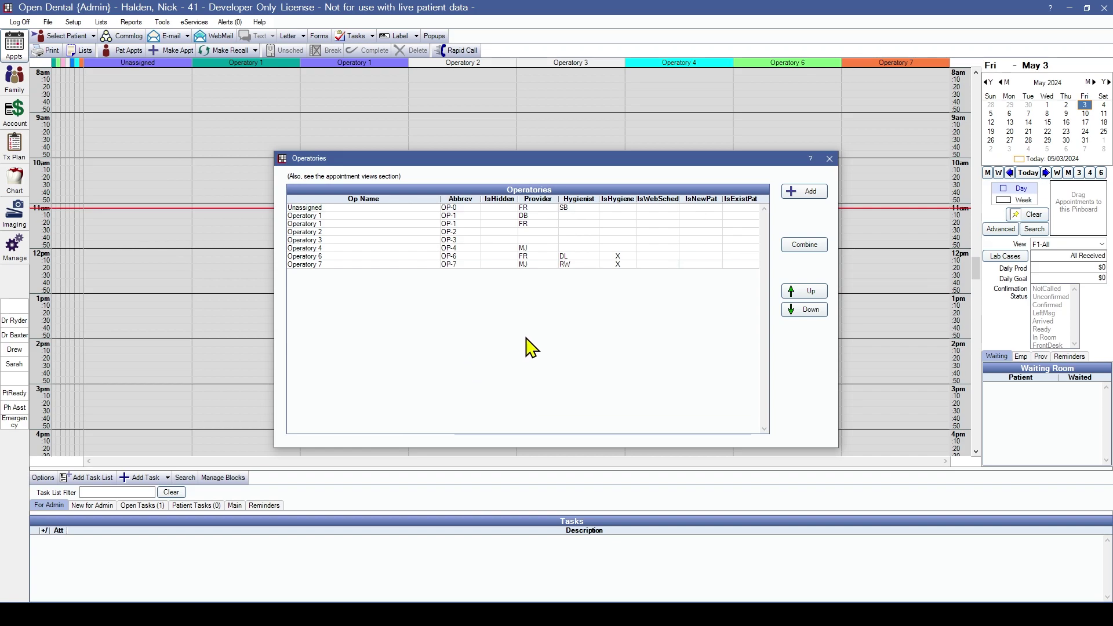
click(809, 245)
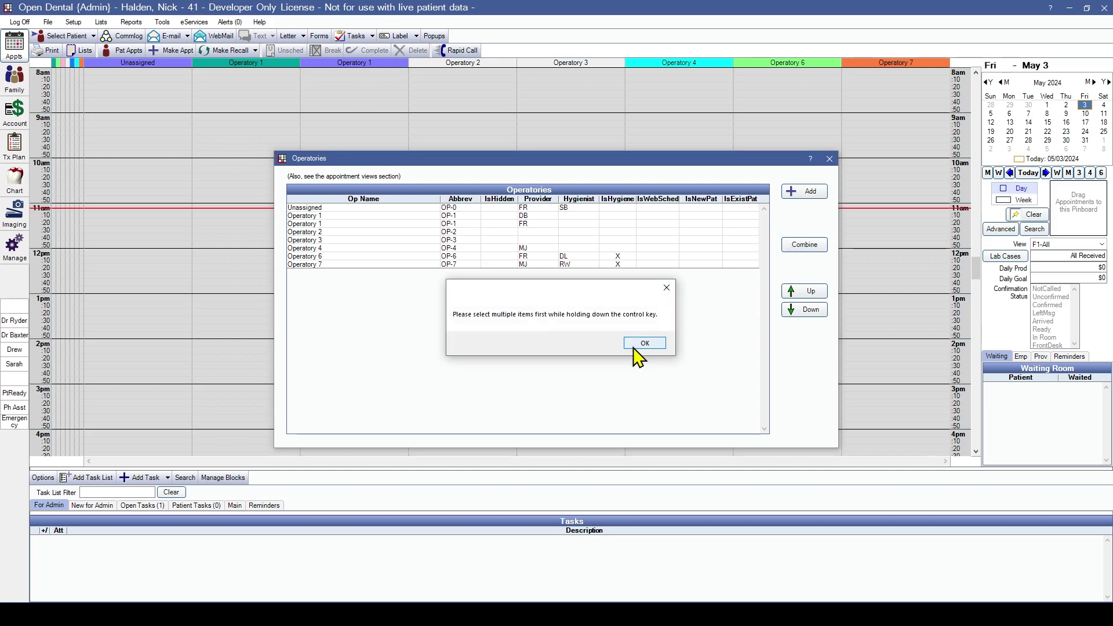
click(648, 345)
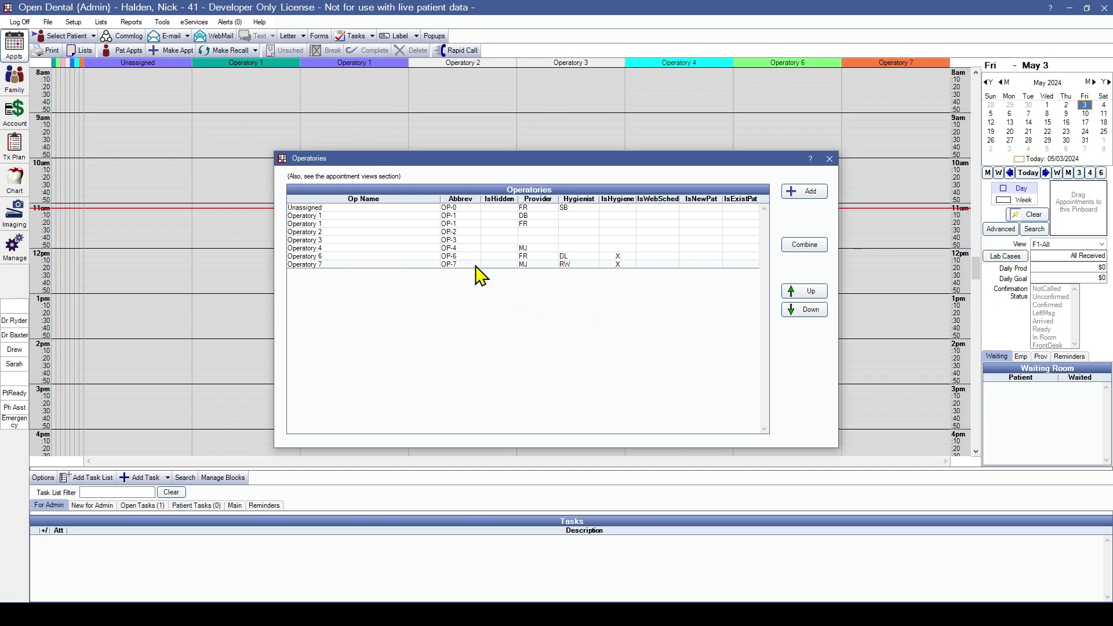
click(325, 216)
ctrl+click(326, 224)
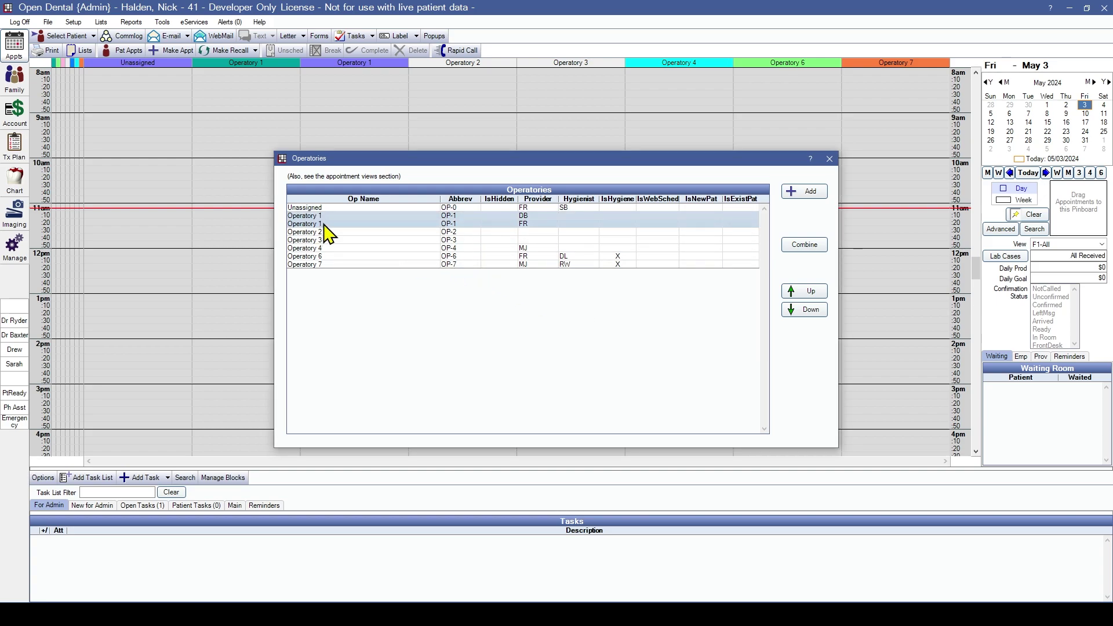
double_click(339, 267)
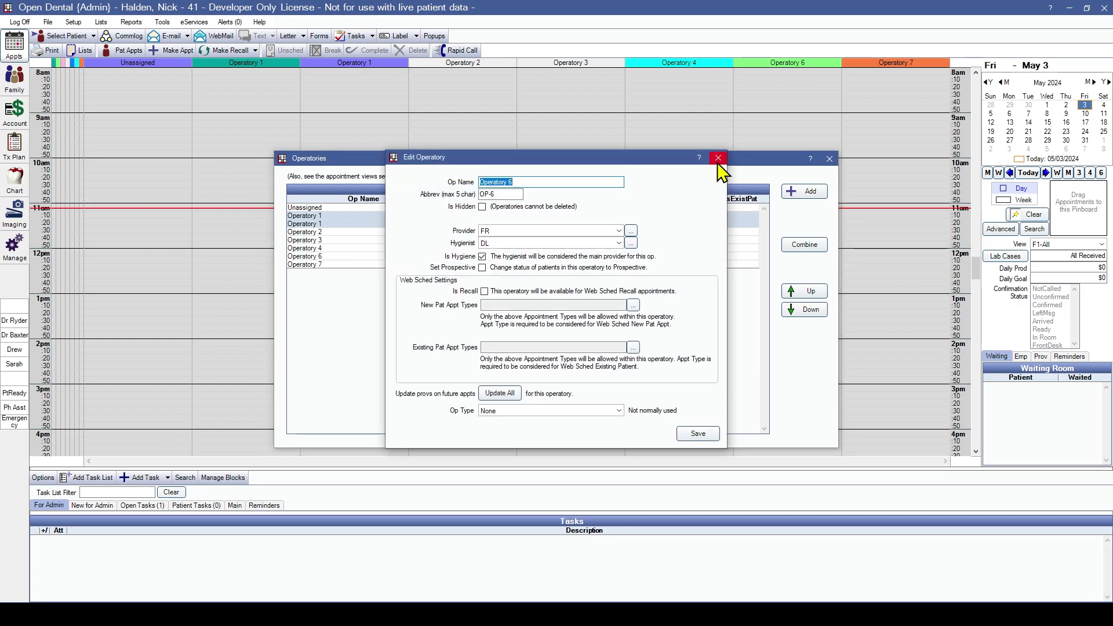
click(719, 159)
click(804, 248)
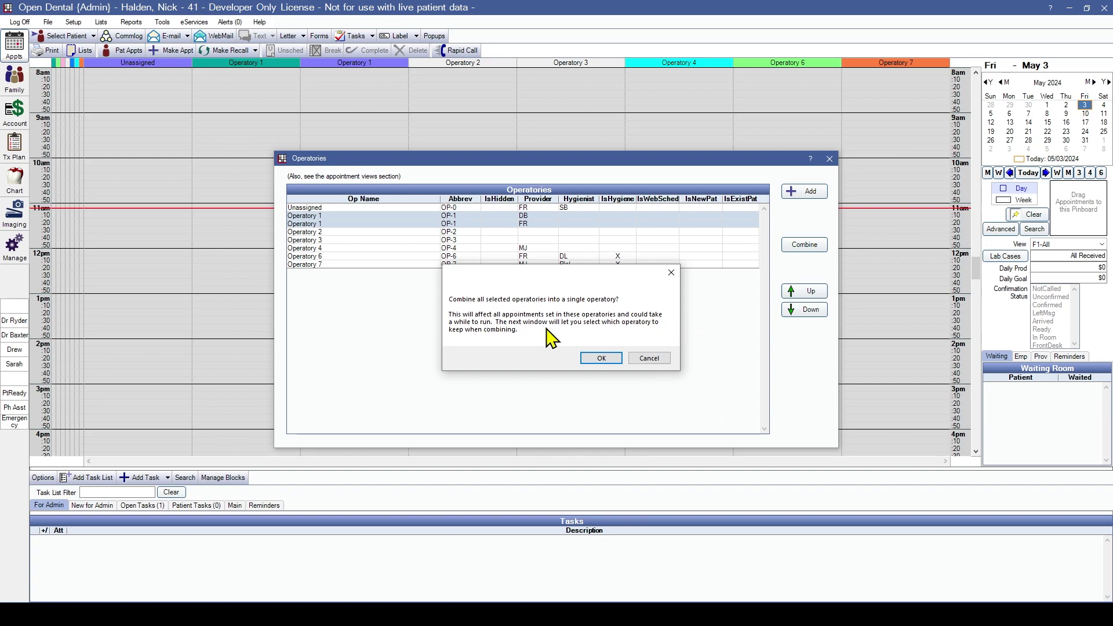
click(602, 358)
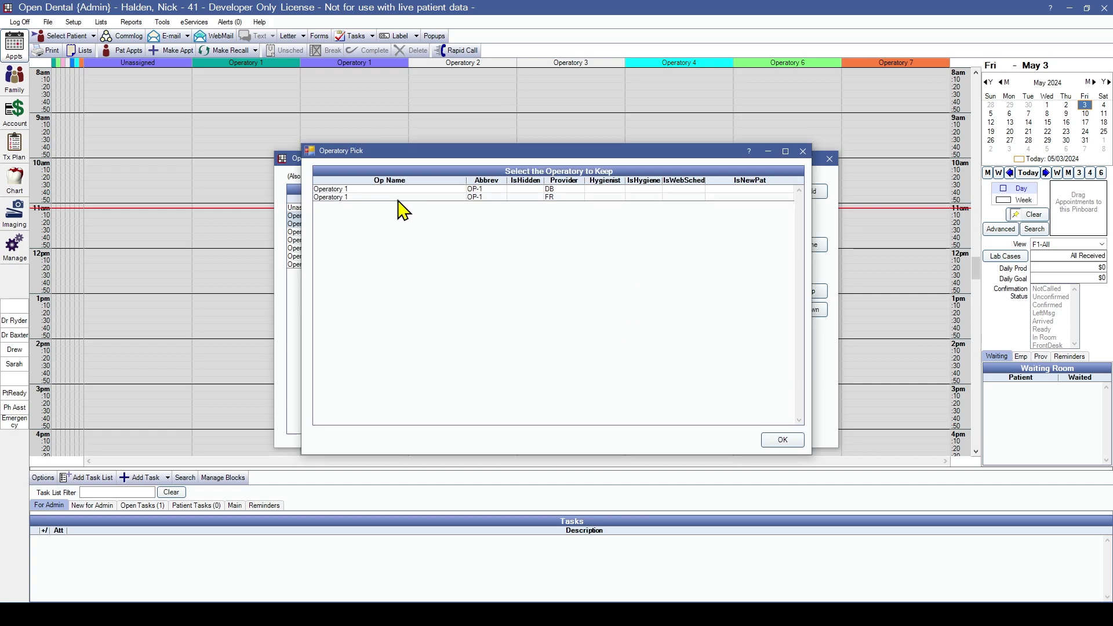
drag(394, 153, 437, 155)
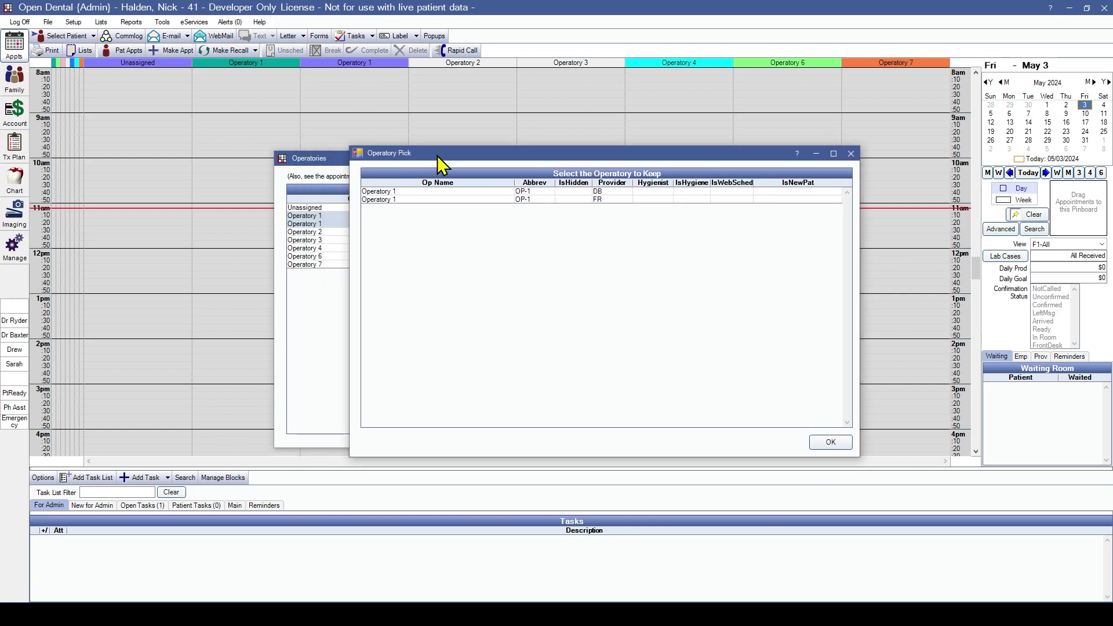
click(417, 195)
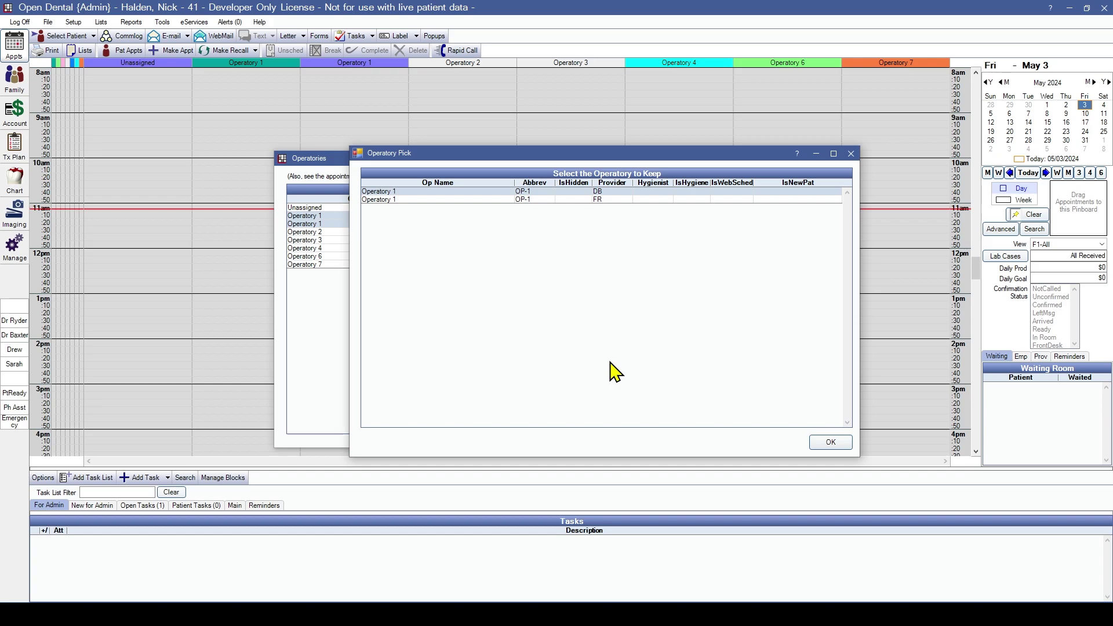
click(852, 154)
click(824, 163)
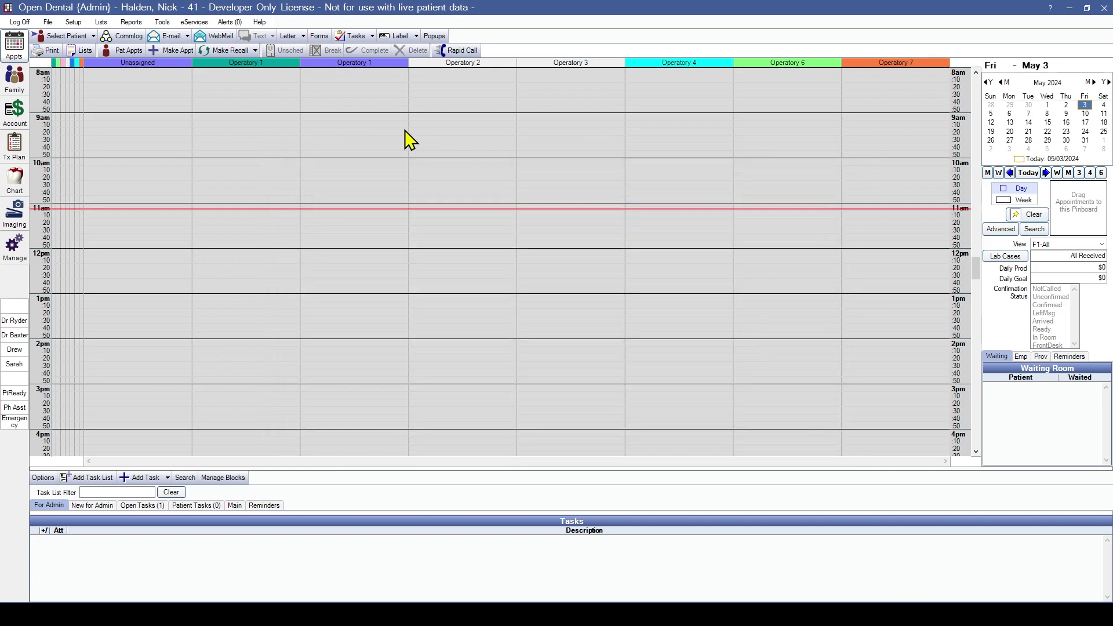
- Disable "Appointments allow overlap" in the general appointment preferences and save the change
click(73, 22)
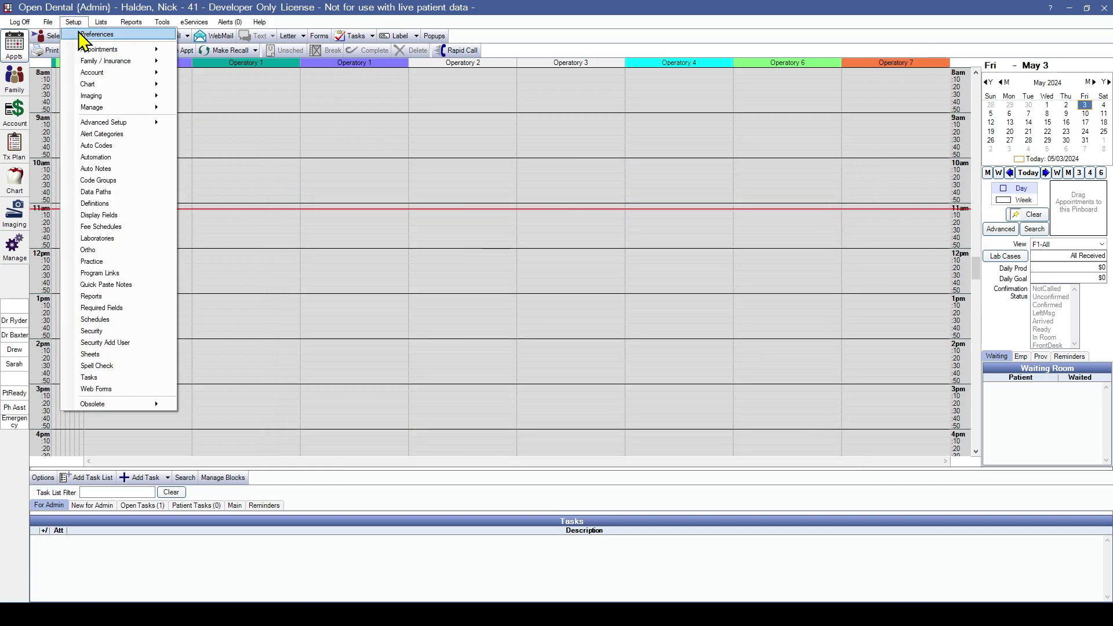
click(81, 33)
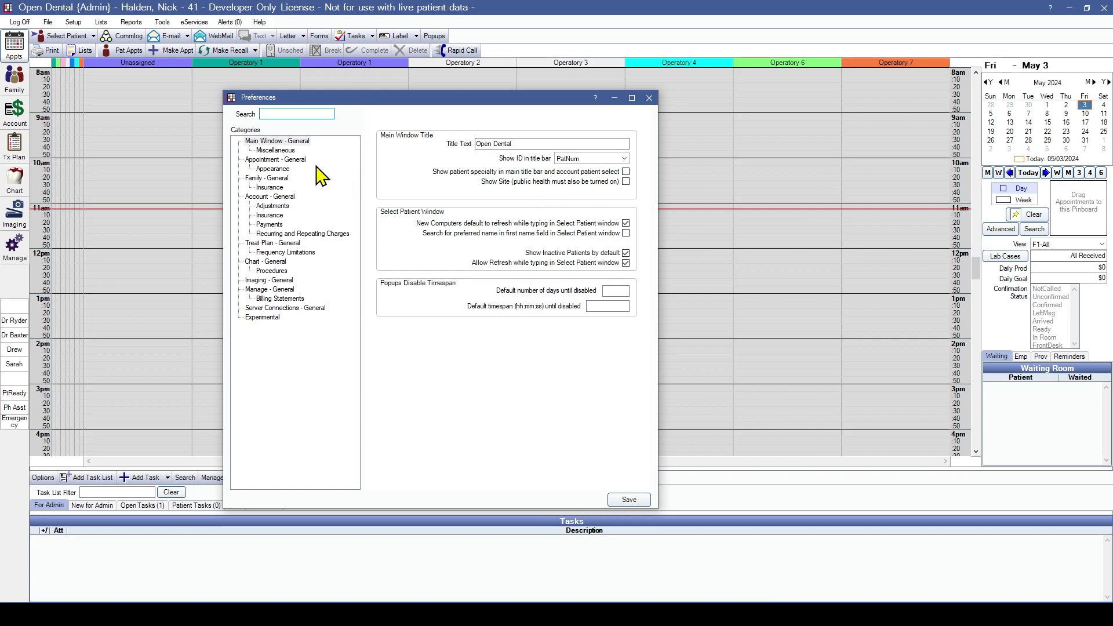
click(279, 162)
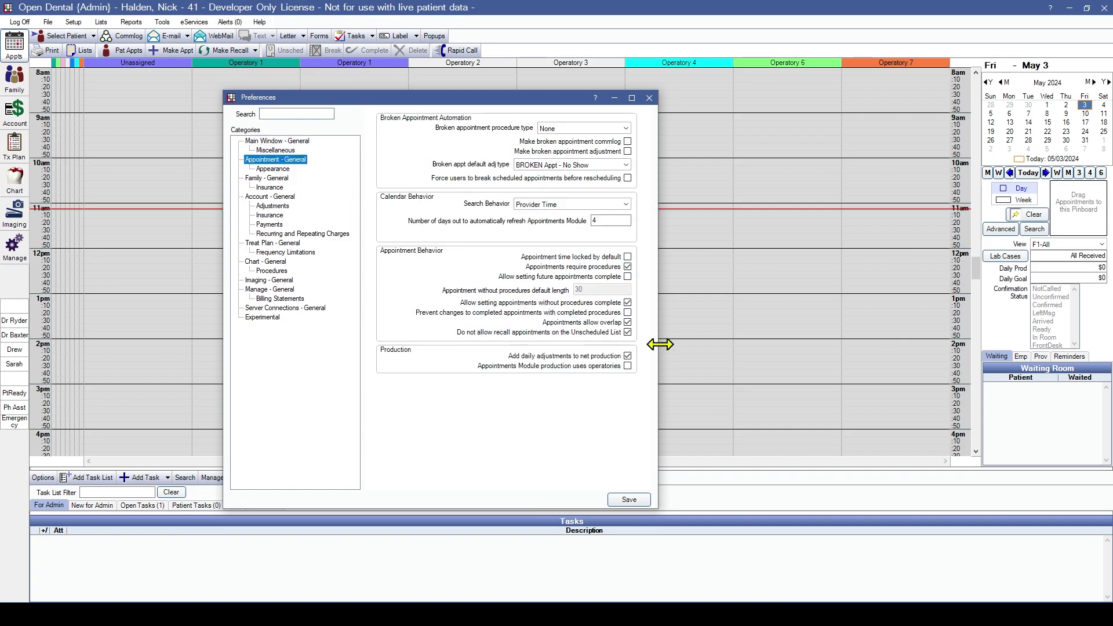
click(627, 323)
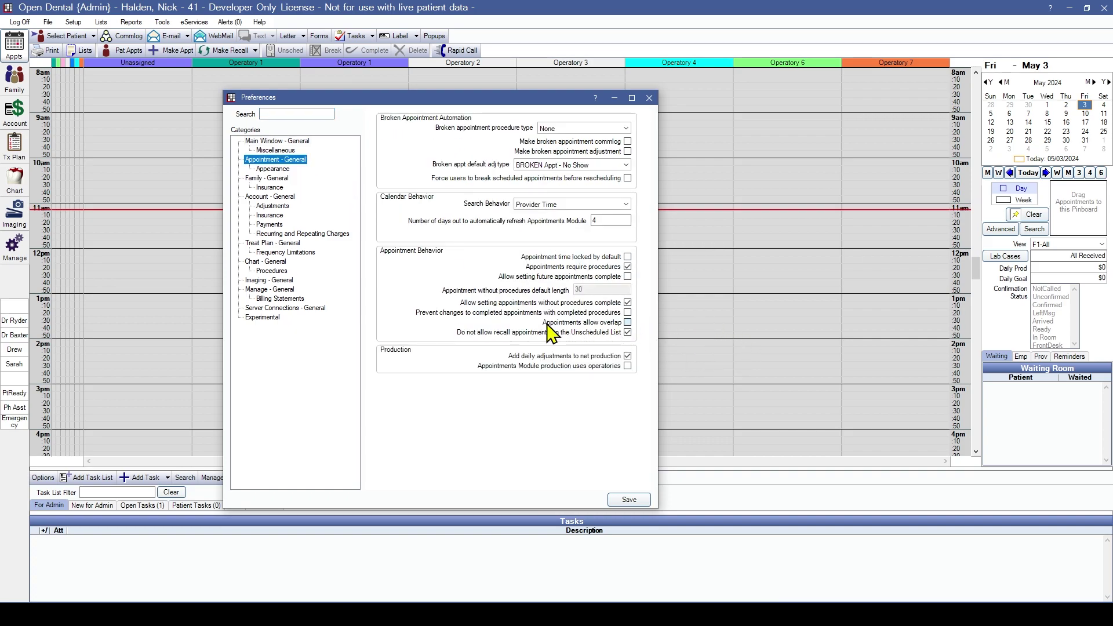
click(631, 501)
- Try to combine the two Operatory 1 entries in the operatories setup, keeping the one with provider DB
click(73, 21)
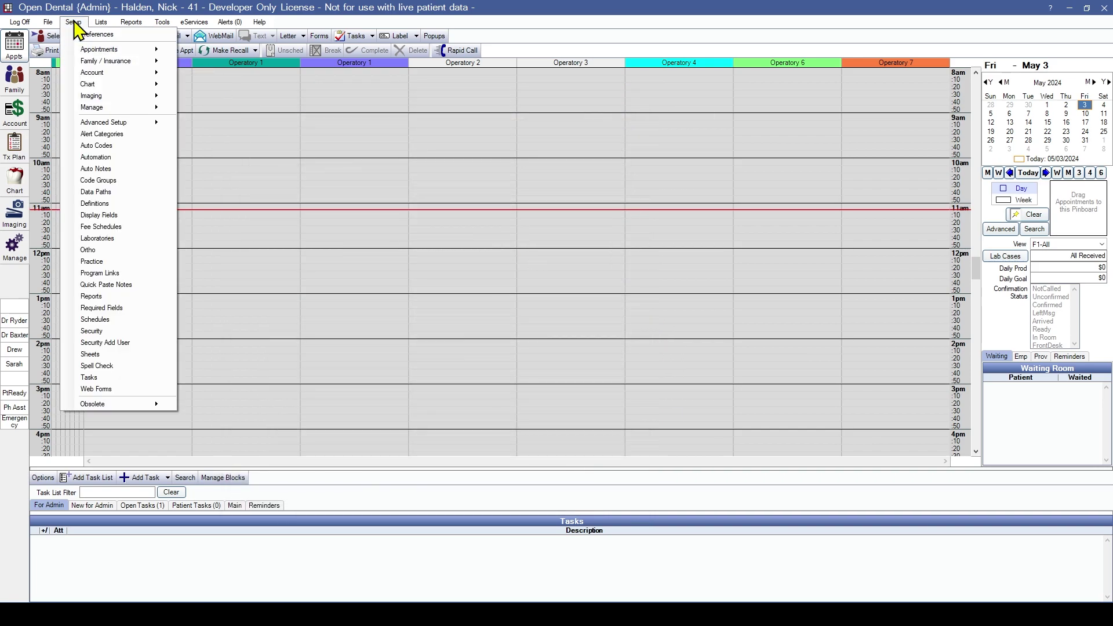
mouse_move(108, 53)
click(231, 132)
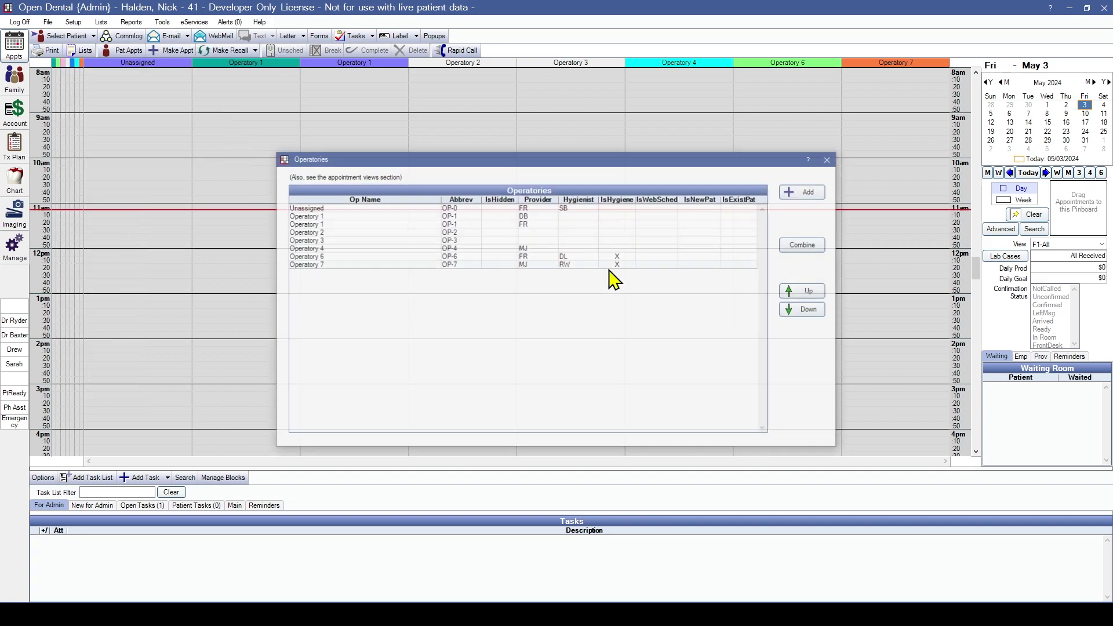
drag(333, 216, 333, 224)
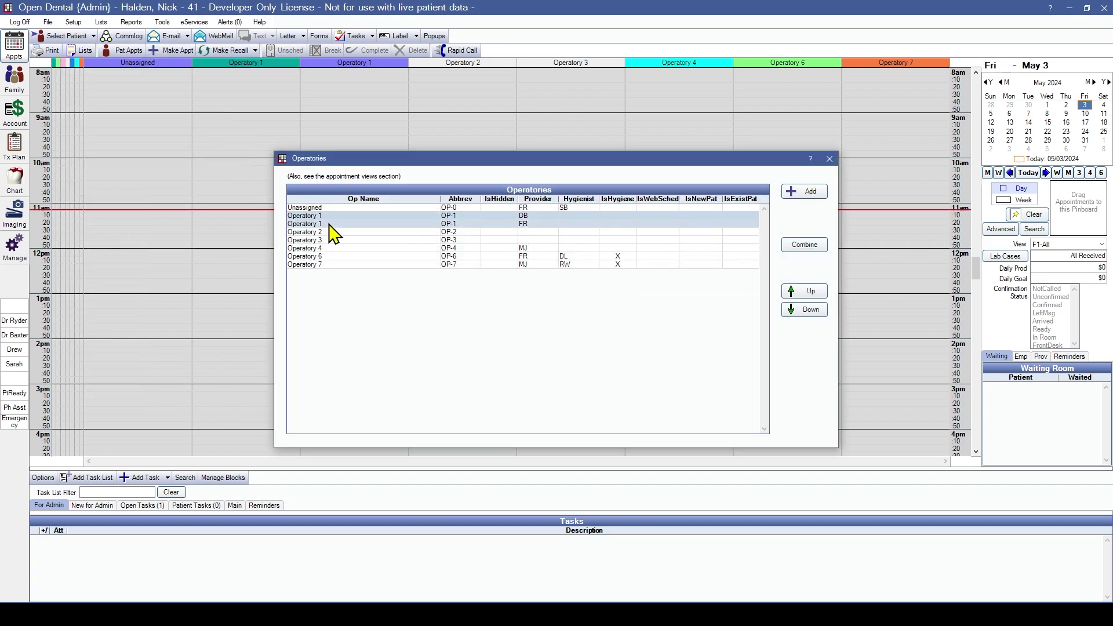
click(806, 247)
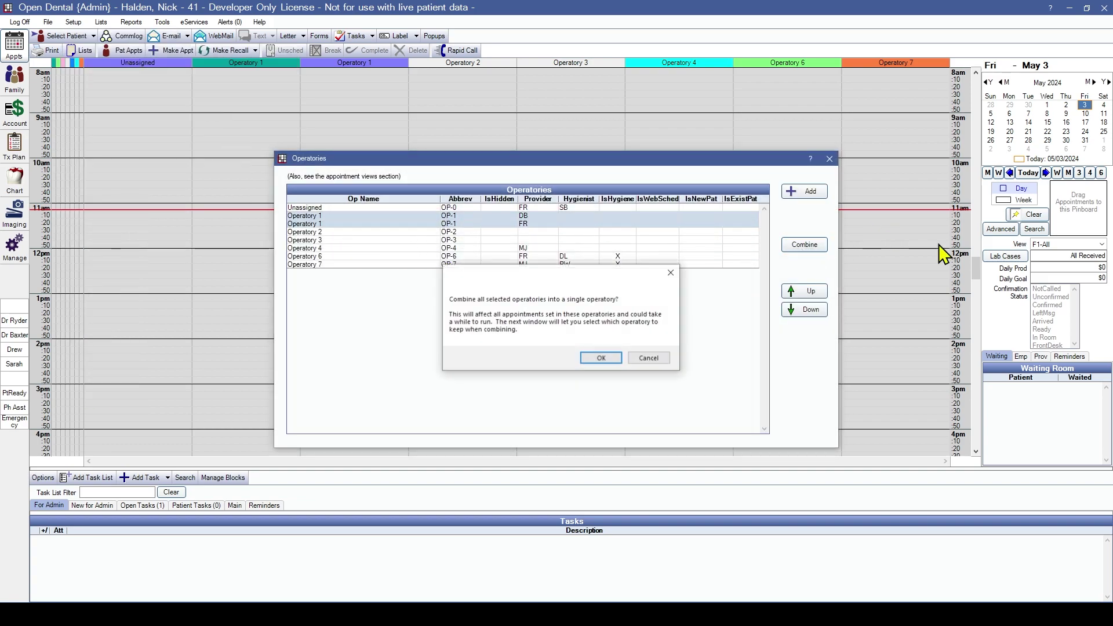
click(588, 358)
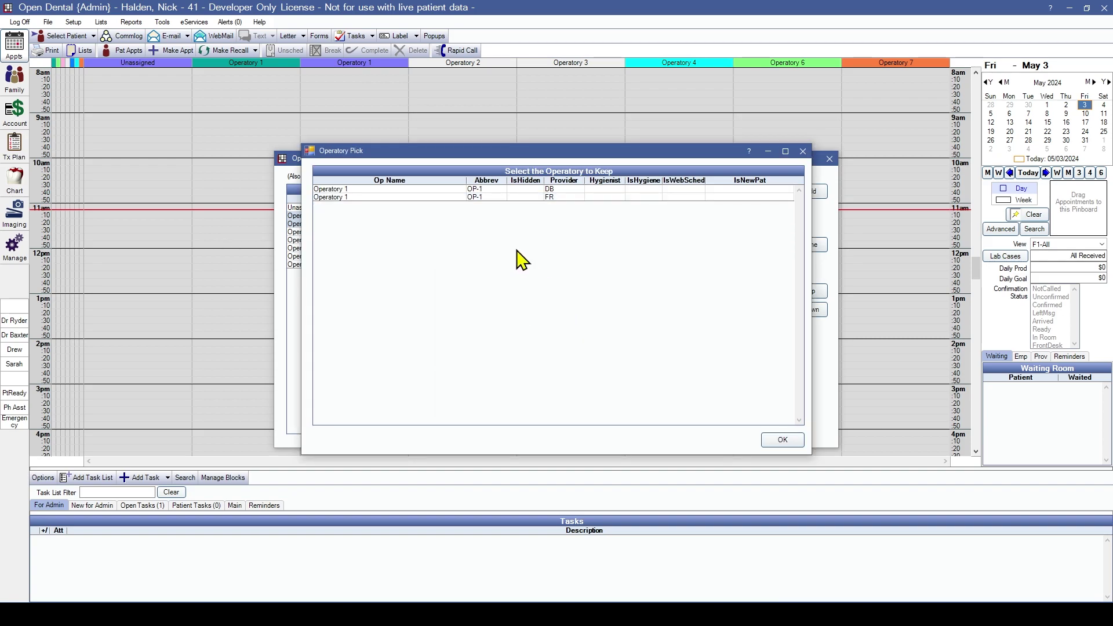
click(357, 190)
click(784, 441)
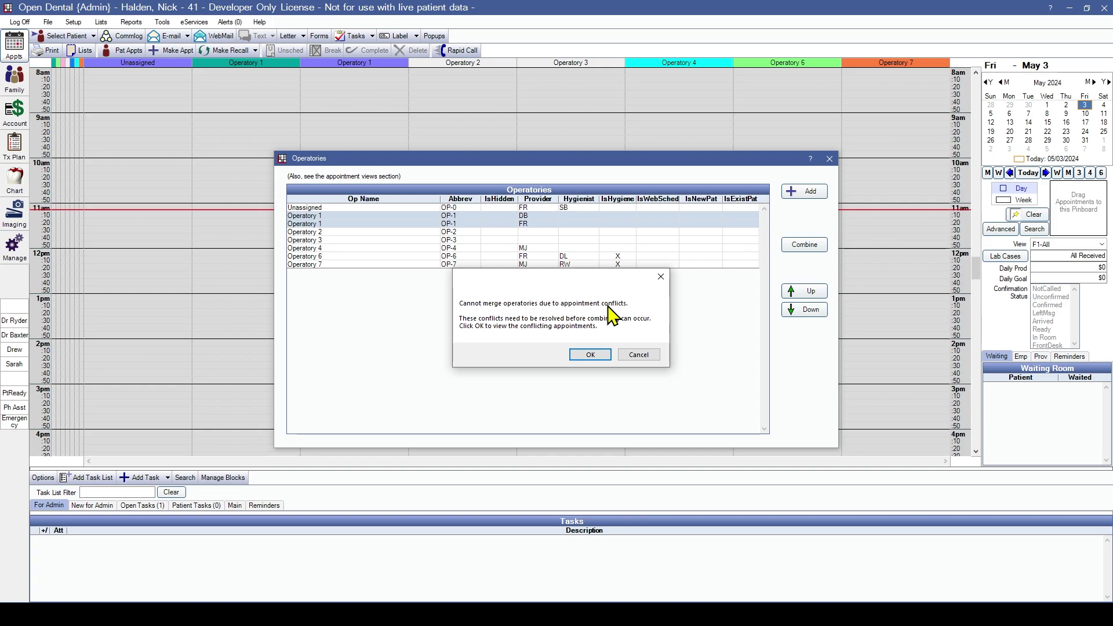
- Examine the list of conflicting appointments for the date, time and operatory that block the merge, and close it
click(590, 354)
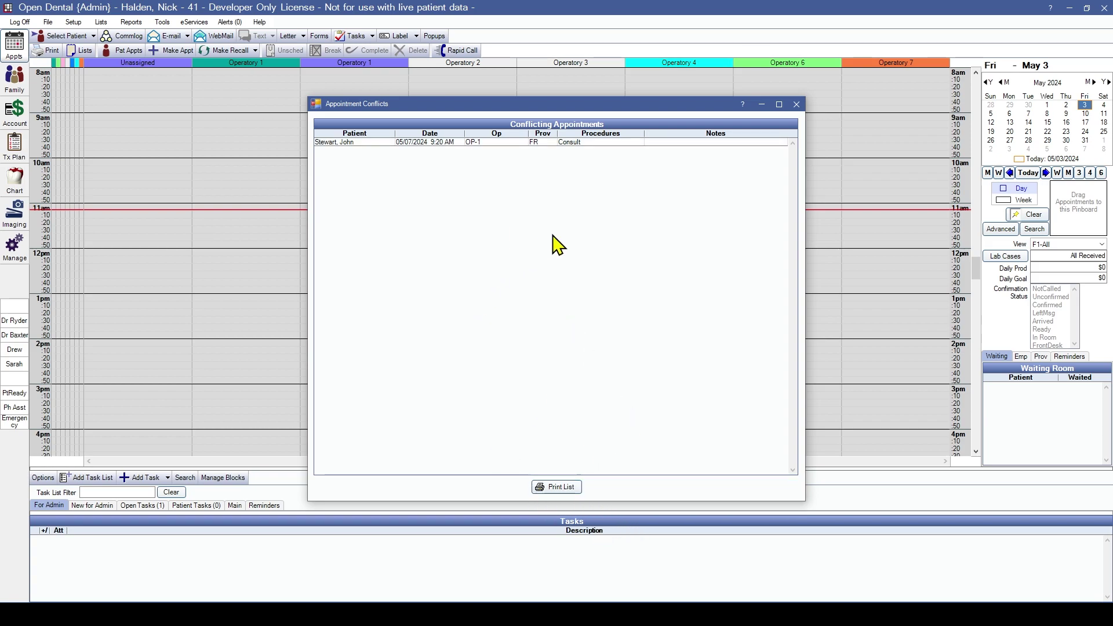
click(410, 144)
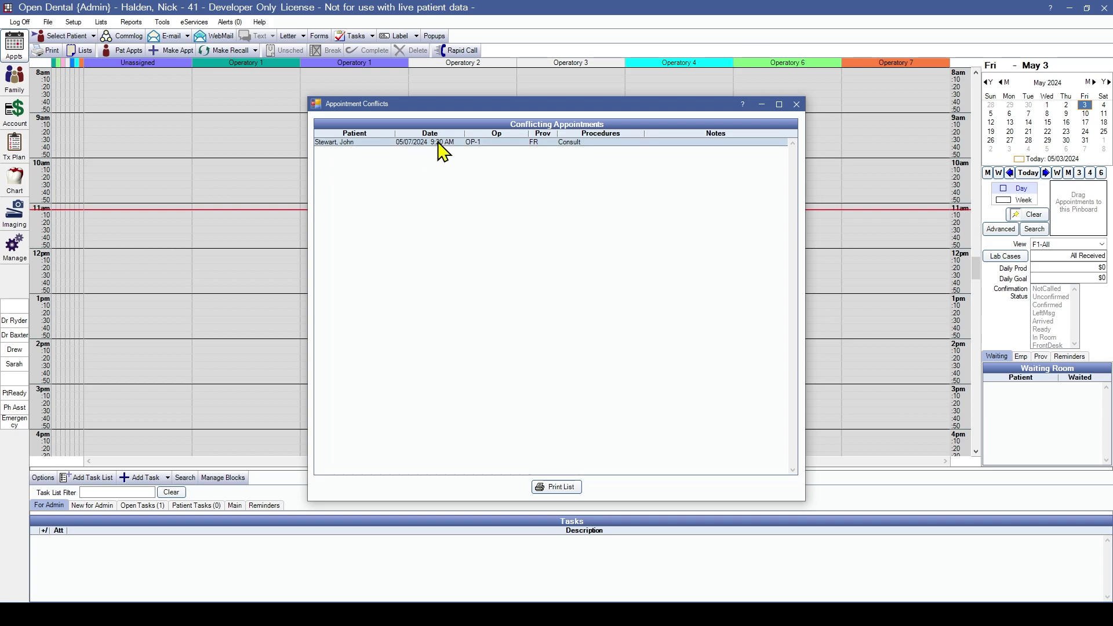
click(796, 104)
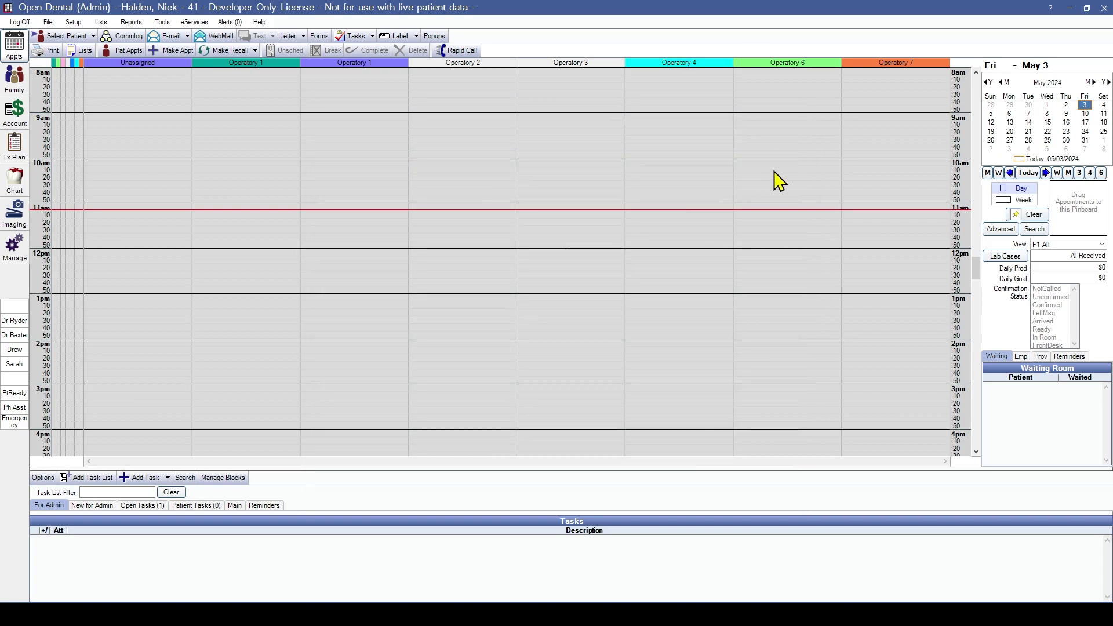
- On the May 7, 2024 schedule, move the 9:20 AM Consult appointment to Operatory 2 at the same time
click(1028, 114)
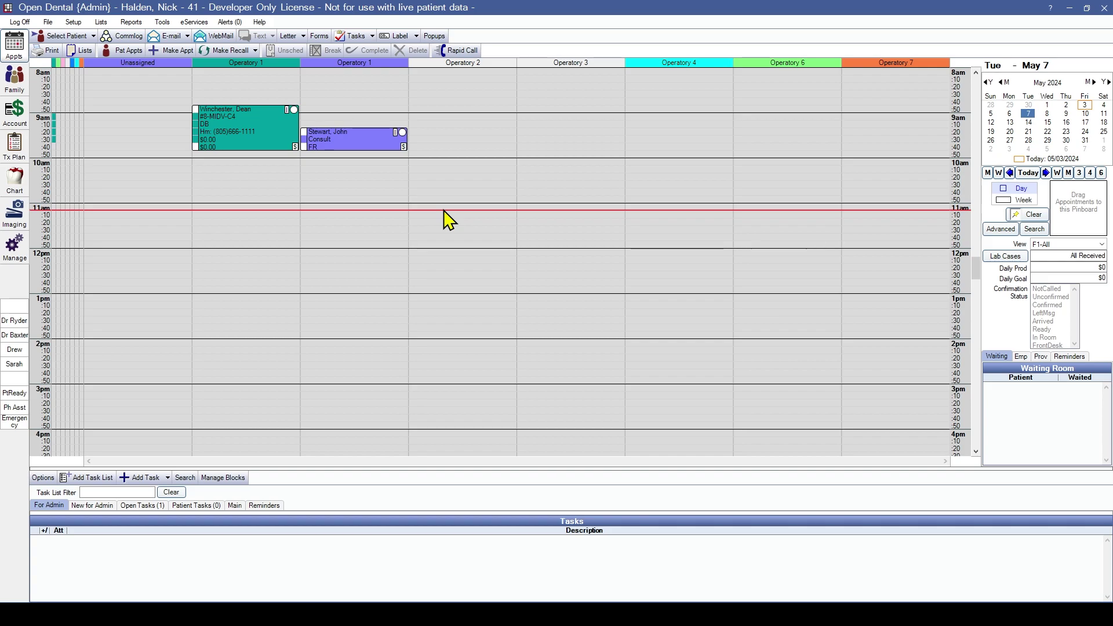
mouse_move(354, 139)
drag(354, 138, 464, 140)
click(538, 341)
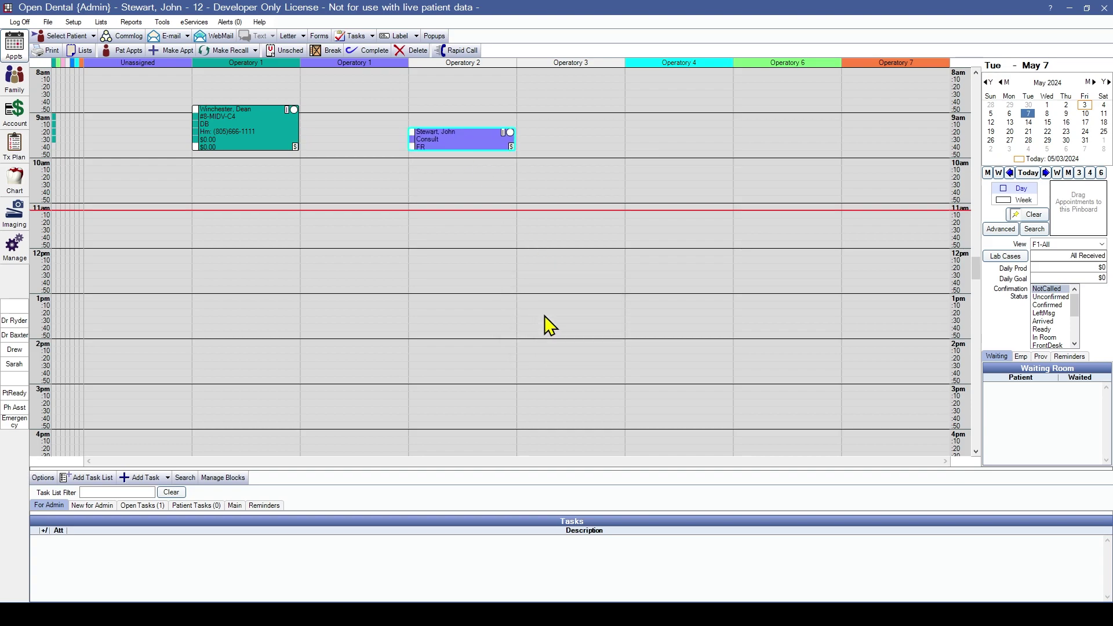
- Combine the two Operatory 1 entries in the operatories setup, keeping the DB provider's operatory and moving the appointments into it
click(73, 22)
mouse_move(99, 51)
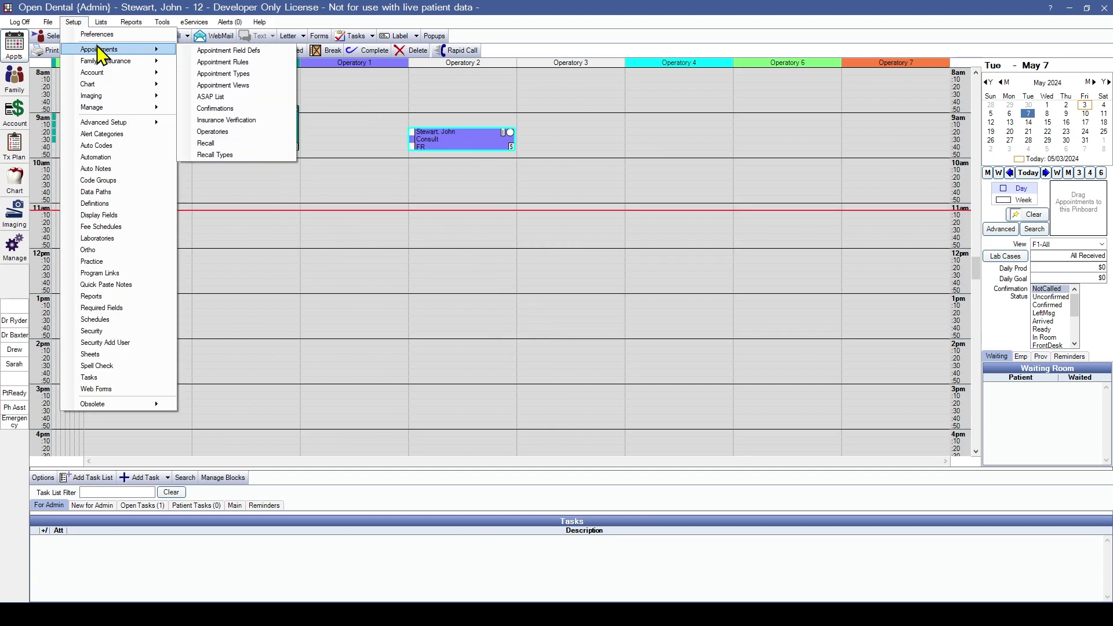
click(240, 132)
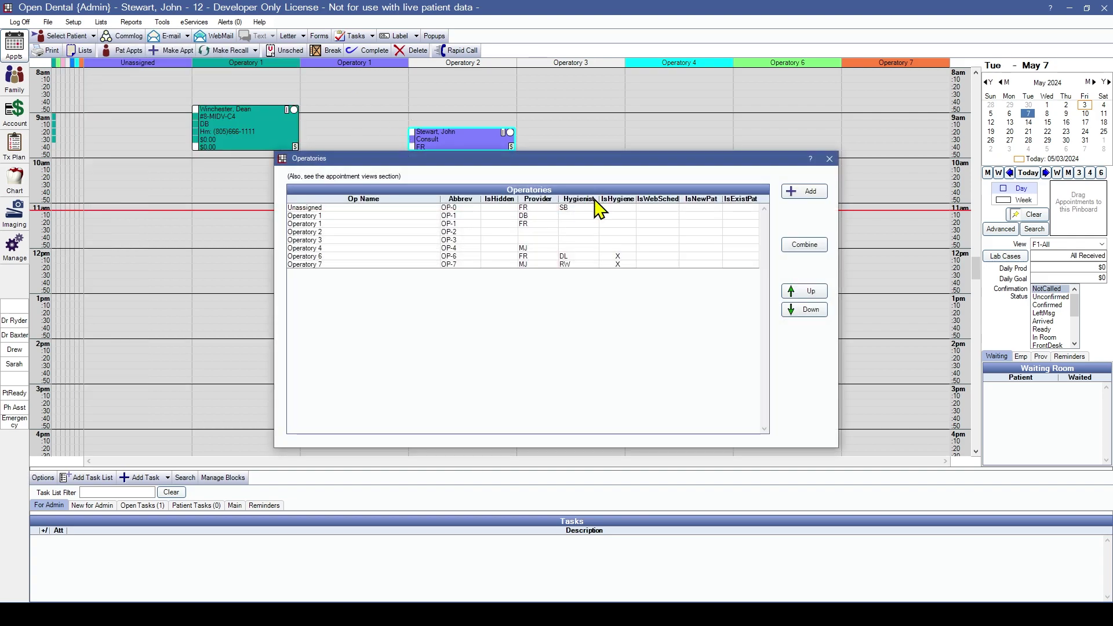
click(456, 215)
ctrl+click(456, 224)
click(804, 244)
click(598, 356)
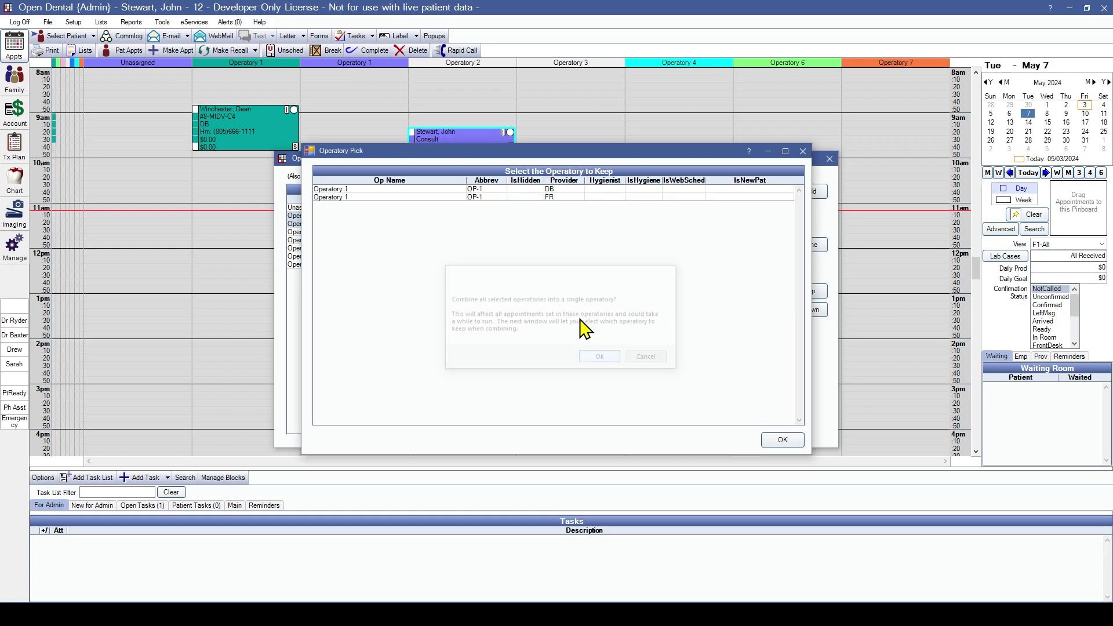
click(478, 190)
click(783, 440)
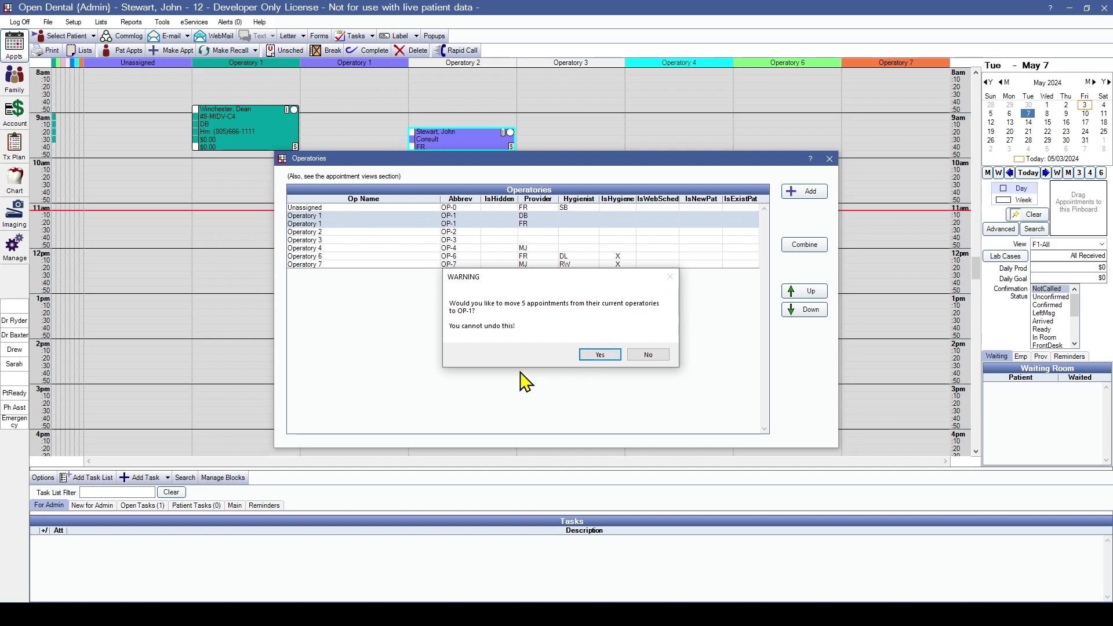
click(604, 355)
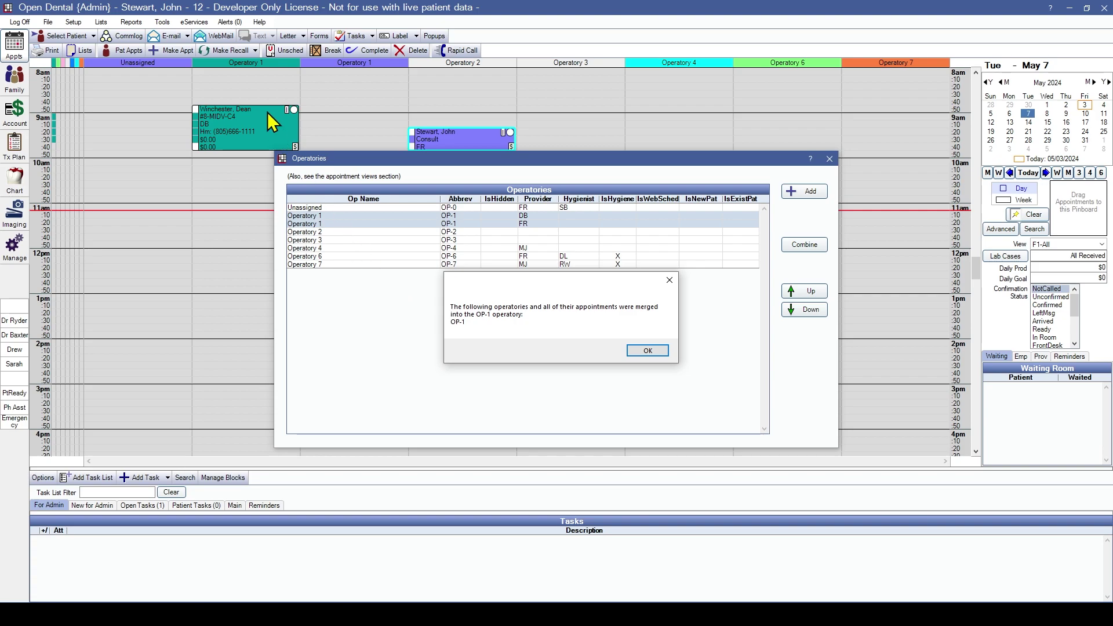
click(660, 350)
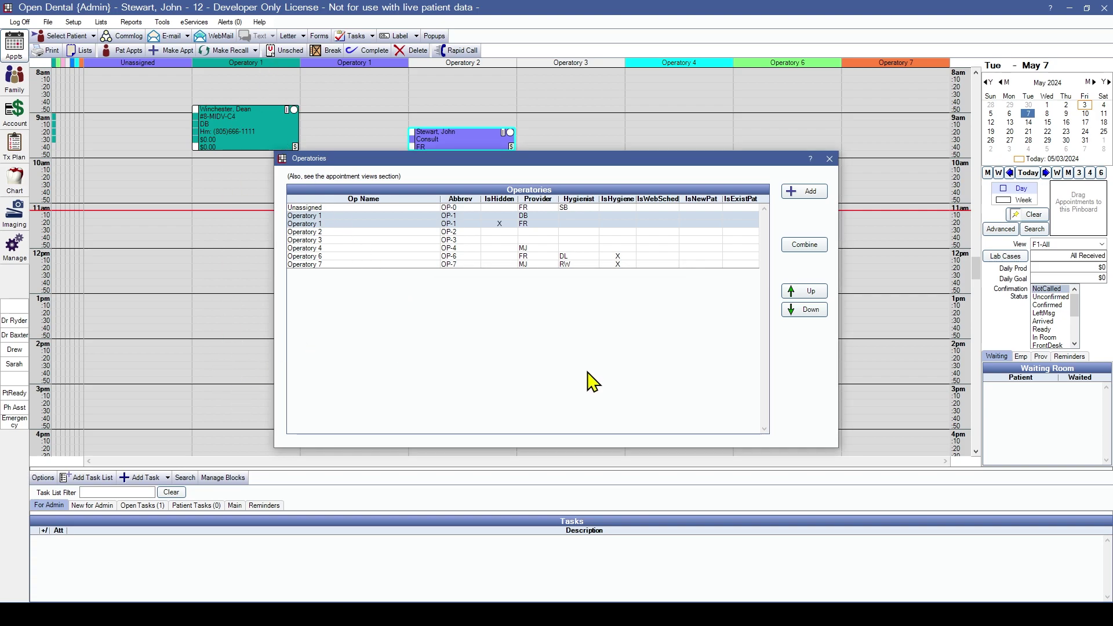
- Move the hidden Operatory 1 with provider FR to the end of the operatories list
click(475, 224)
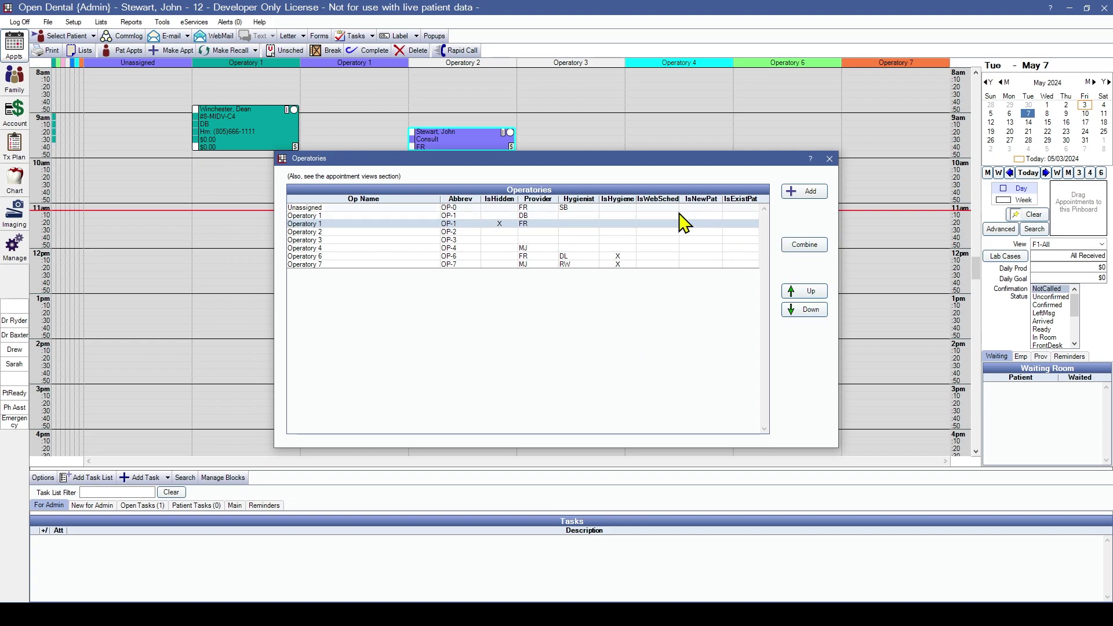
click(805, 312)
click(805, 312)
click(805, 312)
click(805, 312)
click(805, 312)
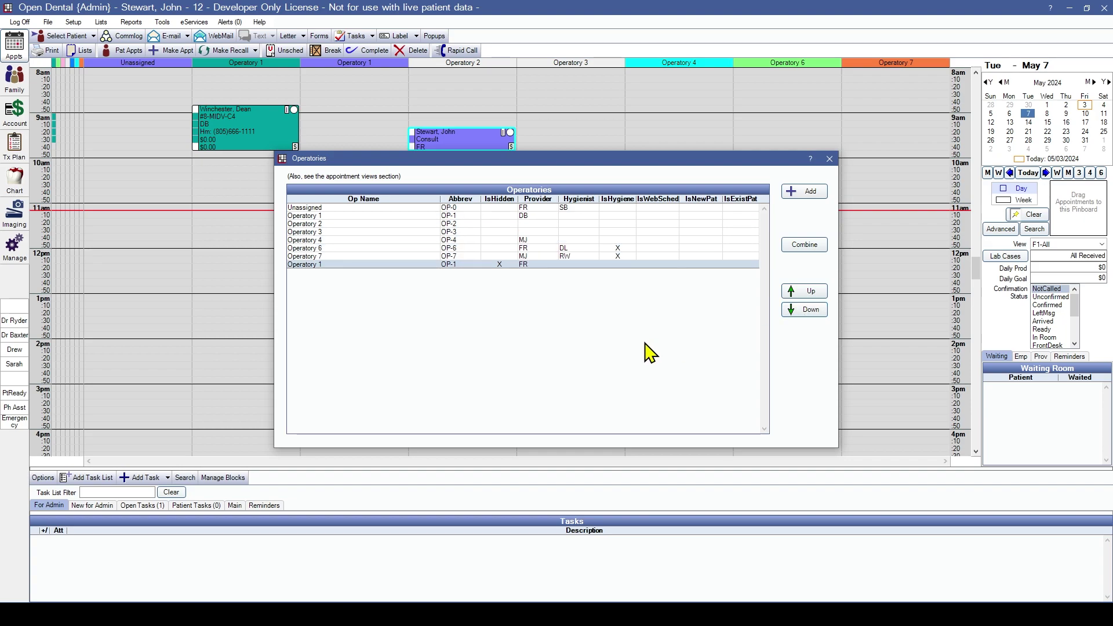
- Add an operatory named Operatory 8 with abbreviation OP-8, with Is Hygiene and Set Prospective enabled
click(808, 203)
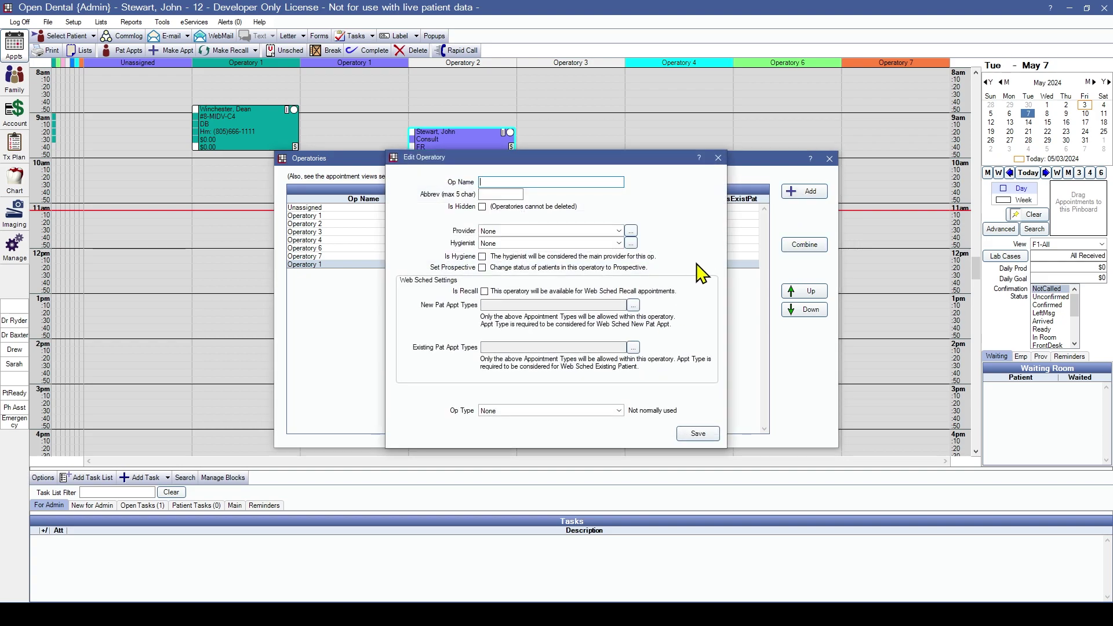
text(Operatory 8)
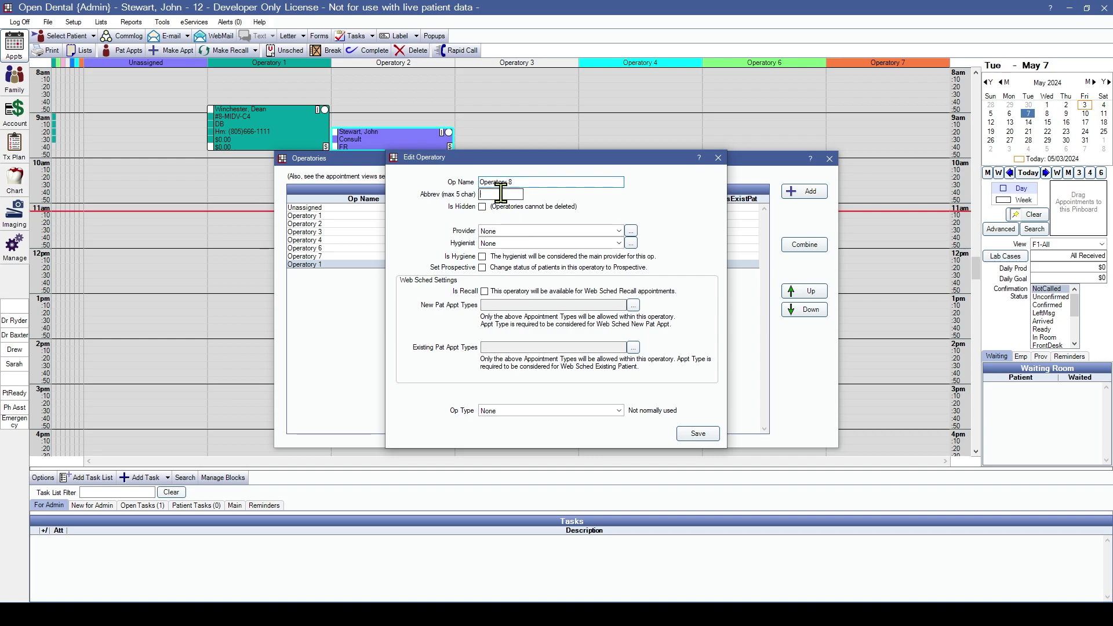
click(502, 193)
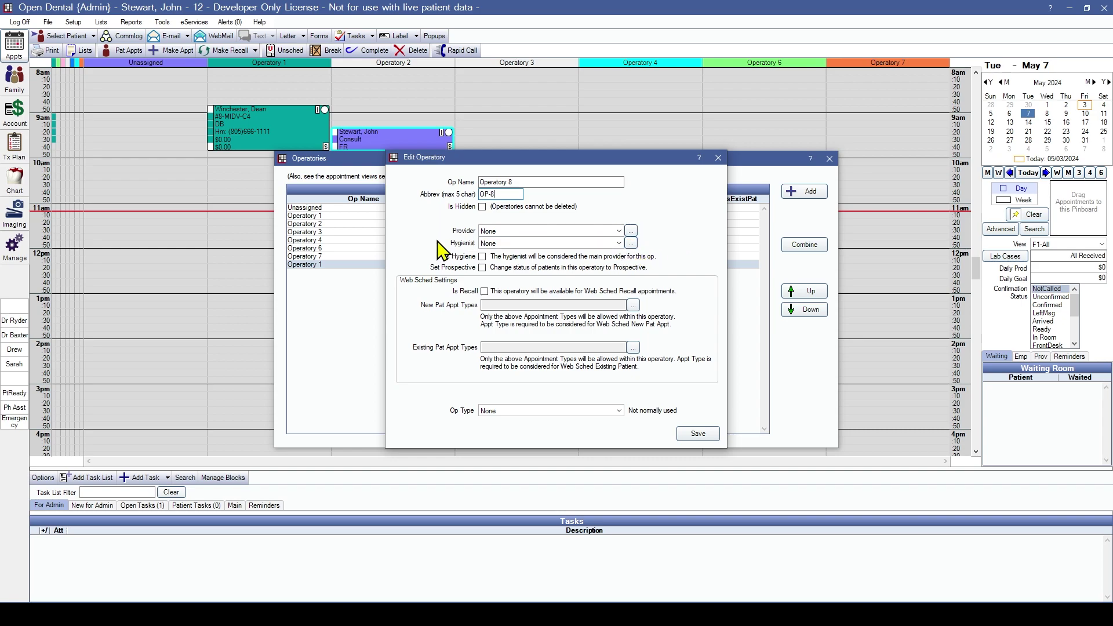
click(482, 256)
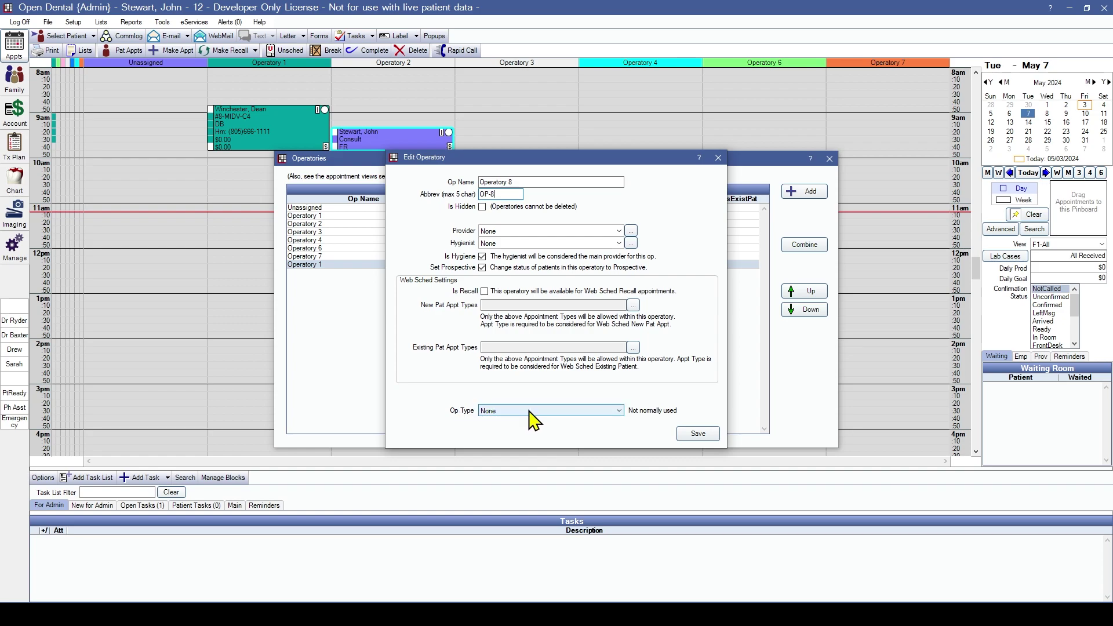
click(701, 436)
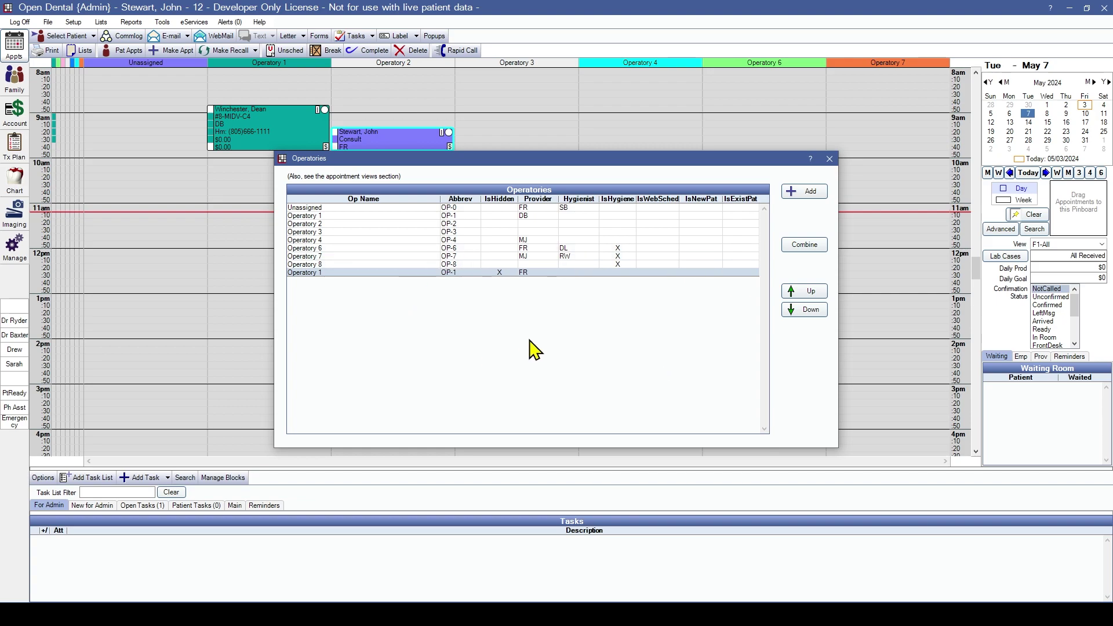
- Set both the provider and the hygienist of the Unassigned operatory to None
click(485, 207)
double_click(491, 208)
click(619, 231)
click(522, 239)
click(511, 243)
click(603, 251)
click(698, 434)
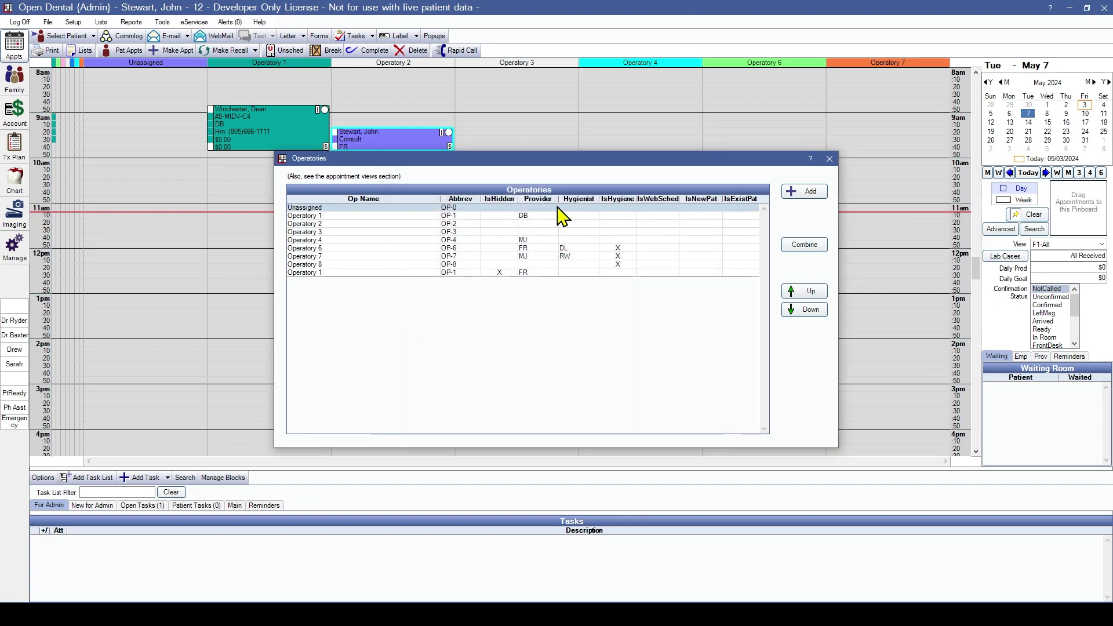
- Set the provider to None for the visible Operatory 1 and for Operatory 4
double_click(503, 215)
click(531, 231)
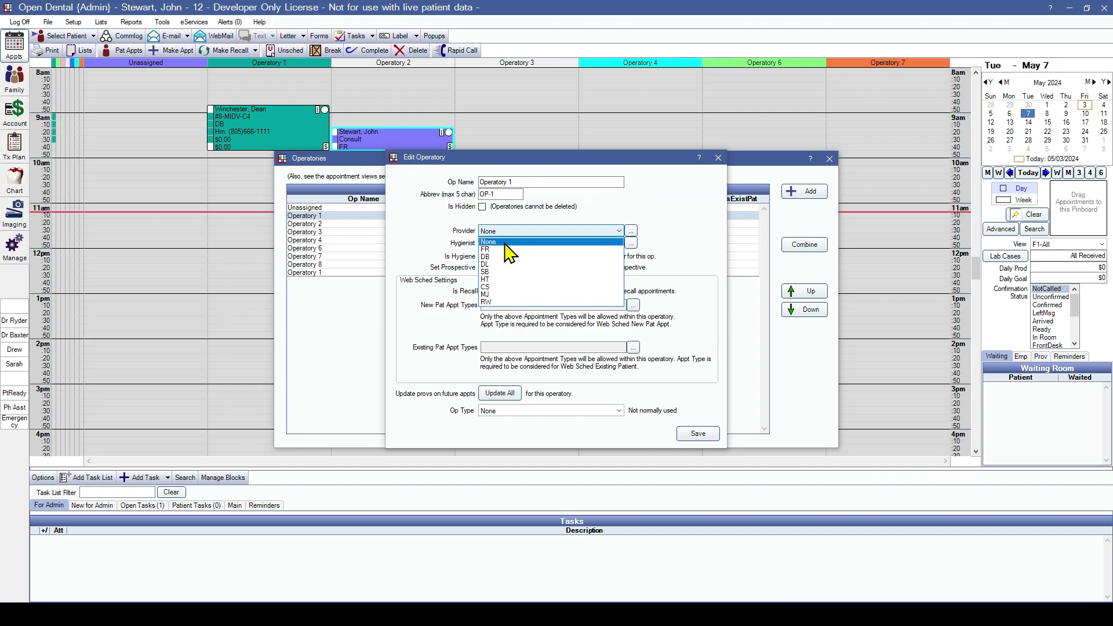
click(511, 239)
click(699, 434)
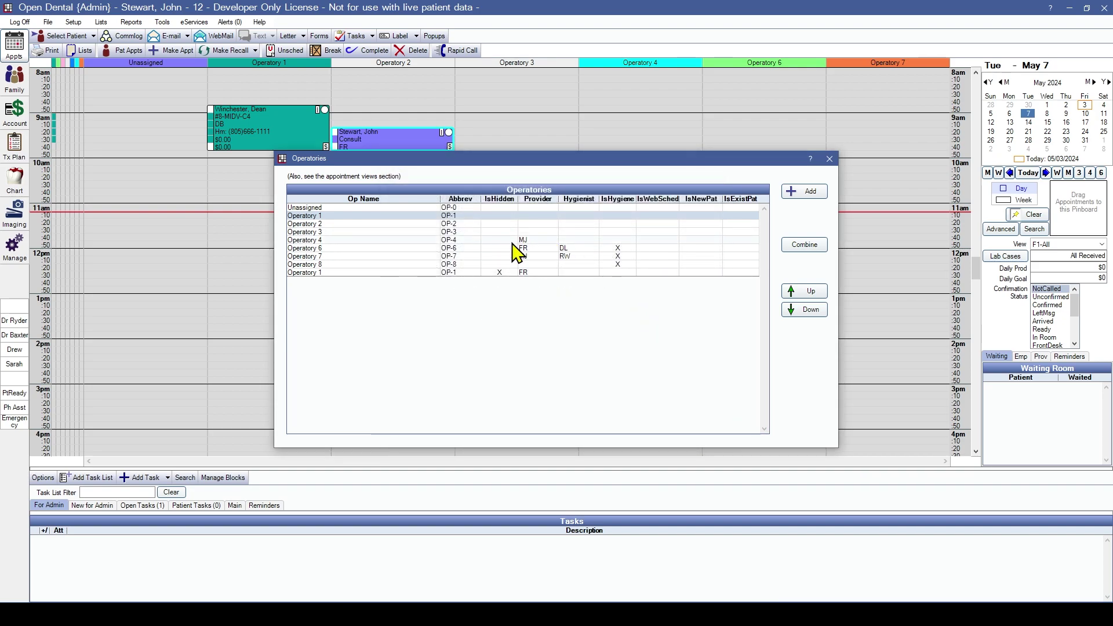
double_click(516, 240)
click(696, 434)
- Set the provider and hygienist of Operatory 6 and Operatory 7 to None
double_click(516, 248)
click(531, 231)
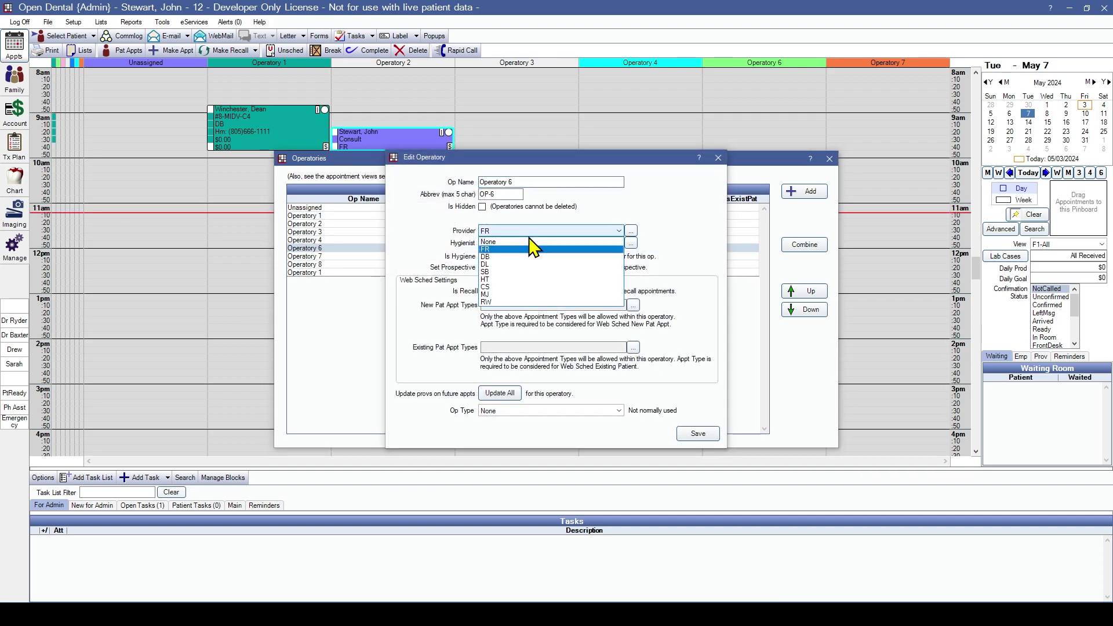
key(Escape)
key(Escape)
double_click(522, 256)
click(530, 230)
click(510, 239)
click(531, 243)
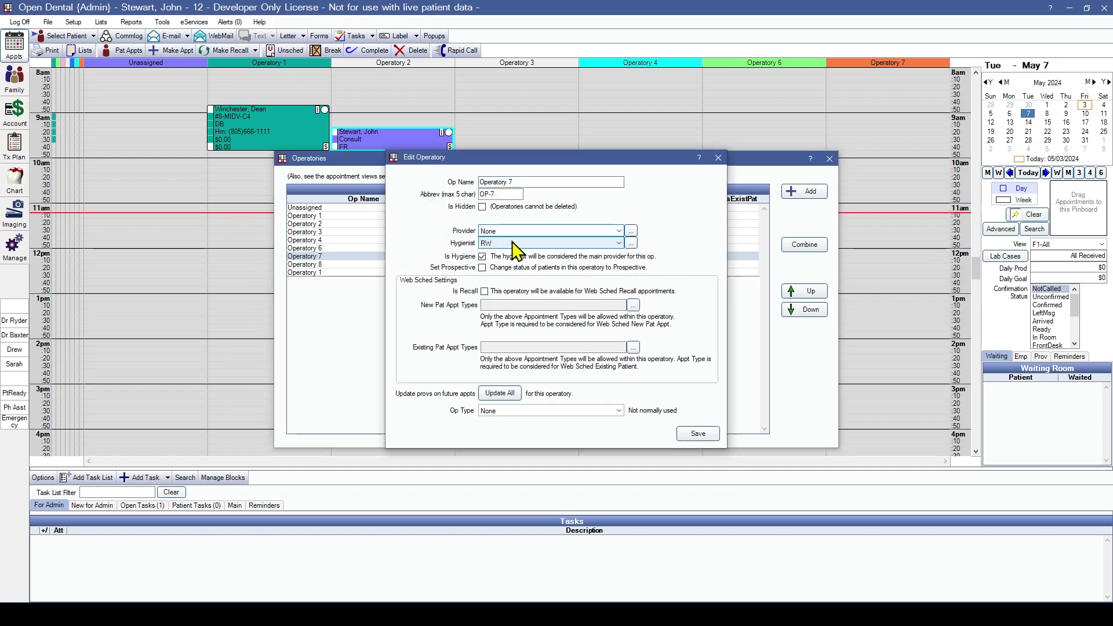
click(510, 251)
click(717, 437)
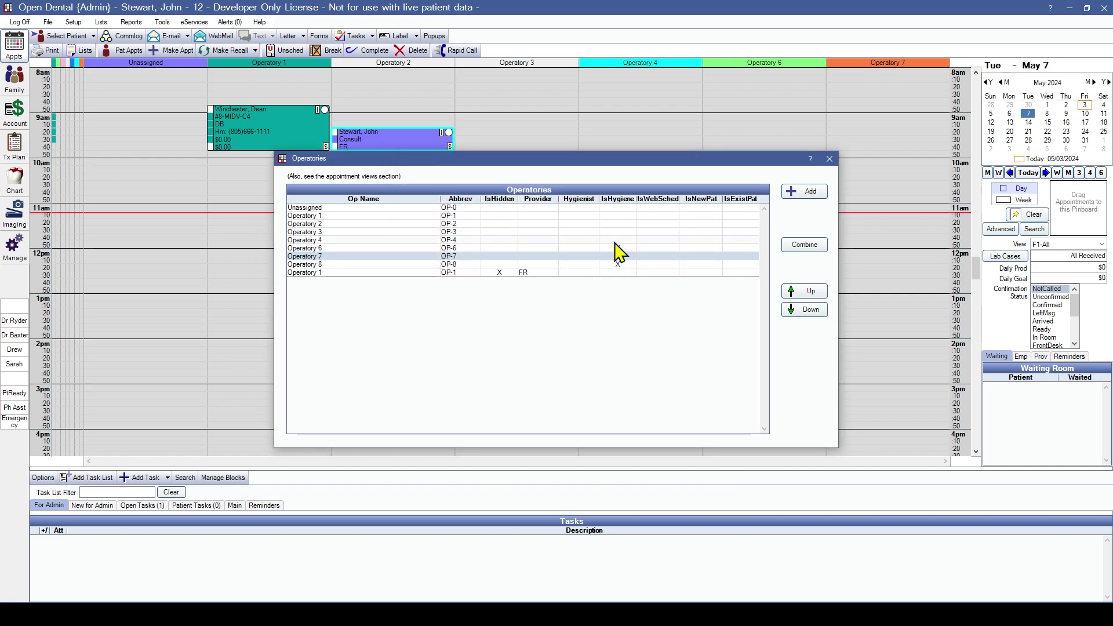
- Add an operatory named Notes with abbreviation Notes, move it below Operatory 8, and close the operatories list
click(811, 197)
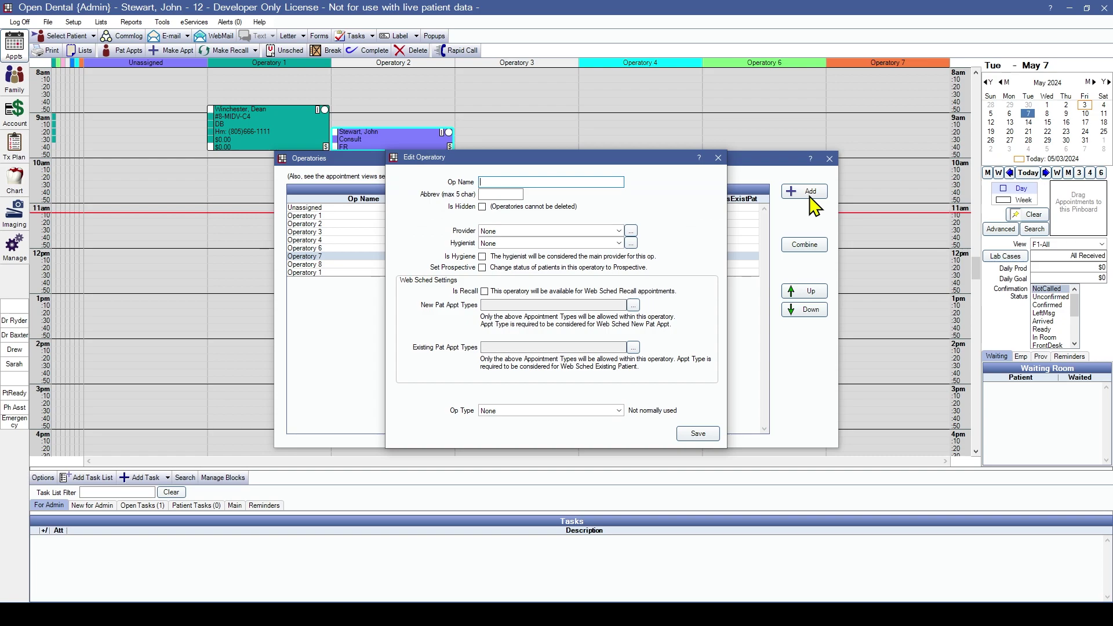
drag(487, 155, 585, 137)
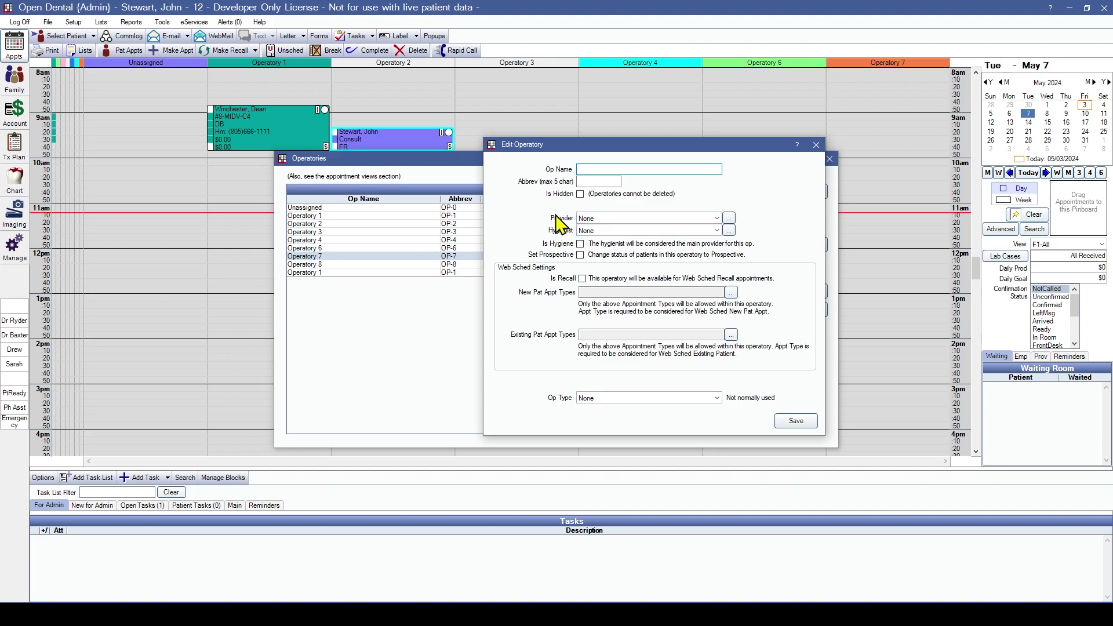
text(NotesNotes)
click(797, 420)
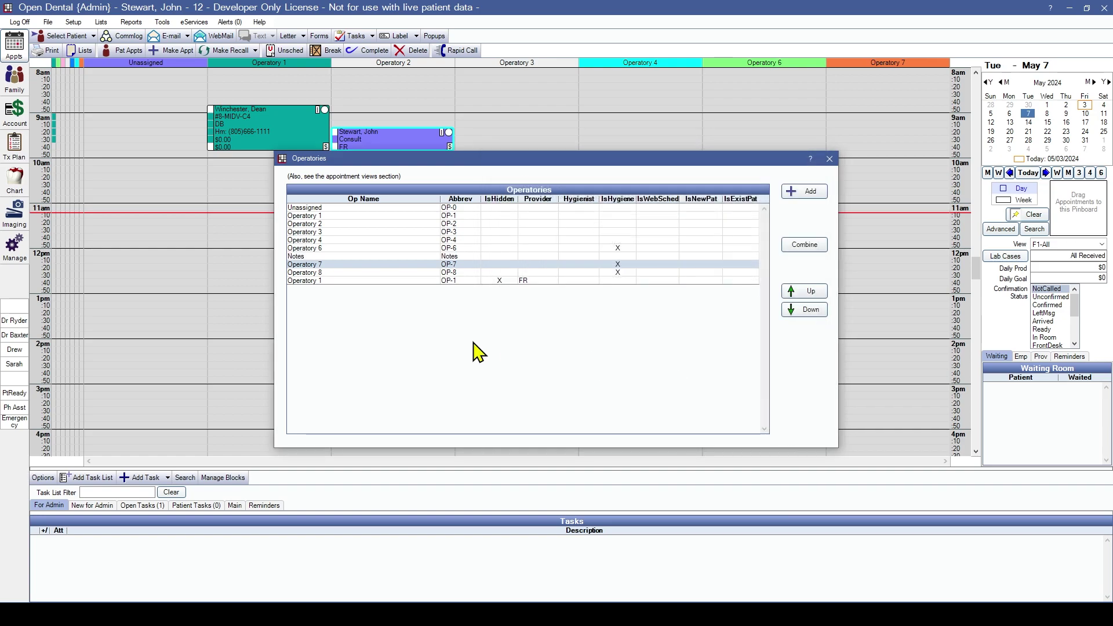
click(804, 310)
click(804, 310)
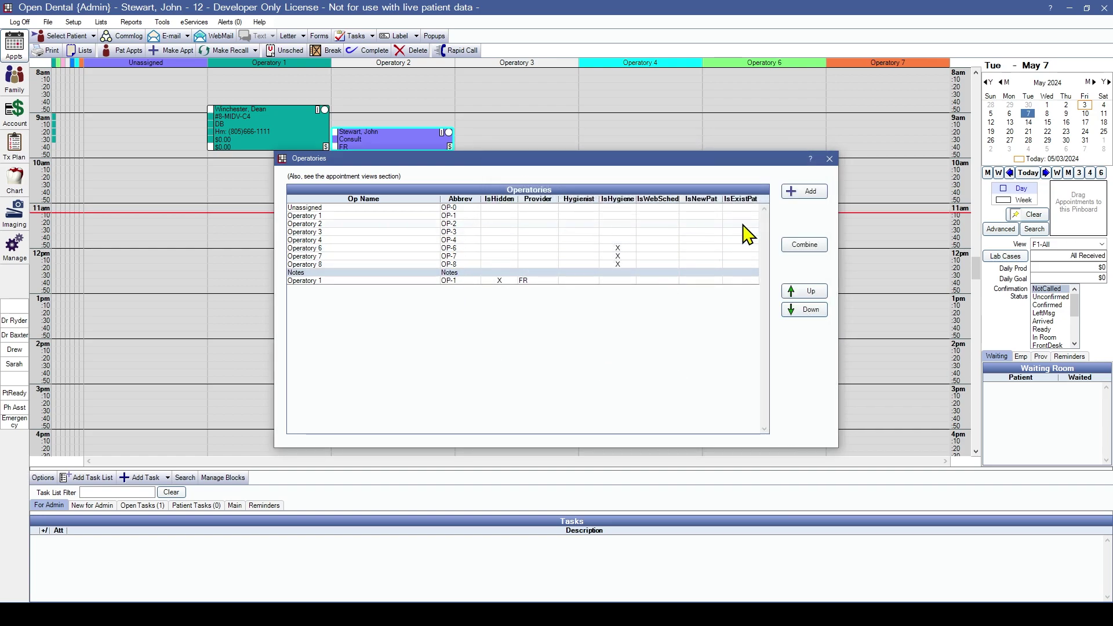
click(830, 159)
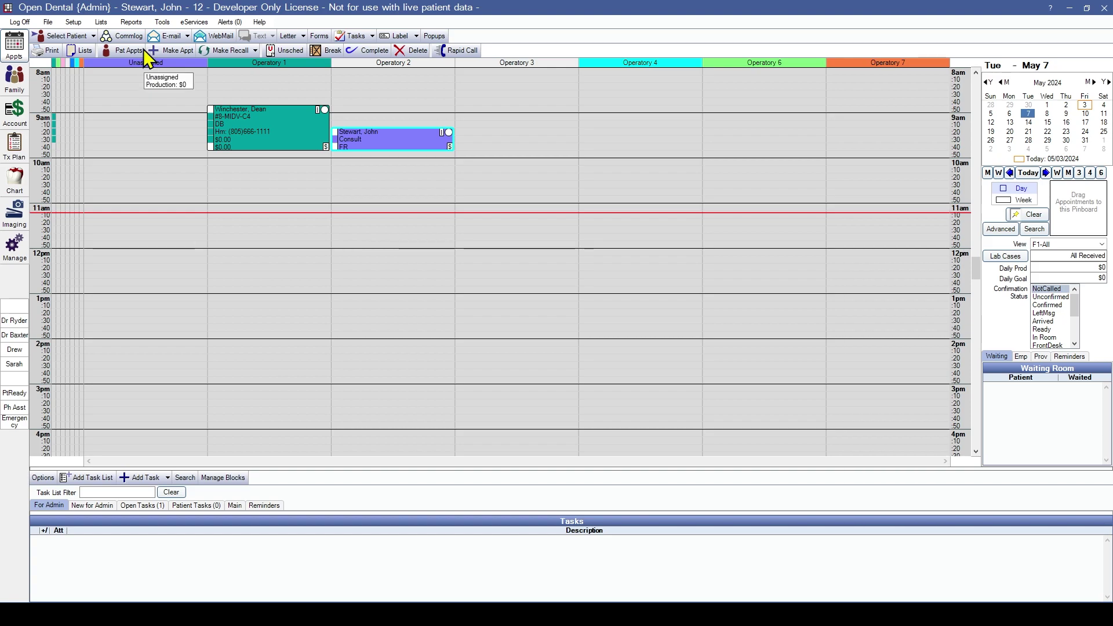
- Run the favorite query "Conv - Future Apts By Operatory" to check which future appointments are in the Unassigned or Extra operatories
click(139, 25)
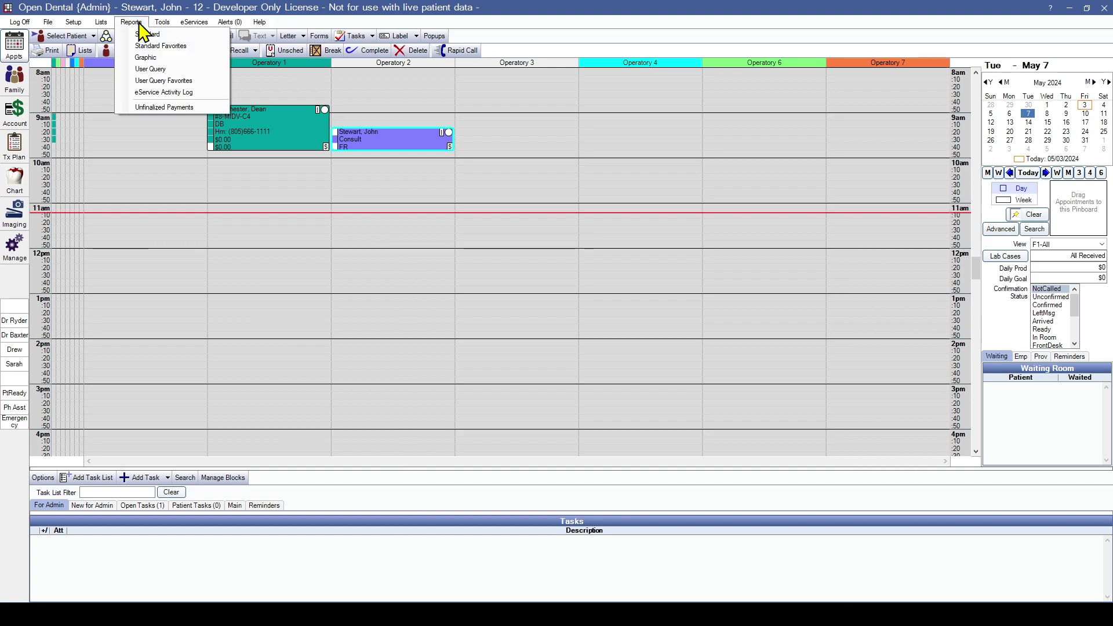
click(170, 80)
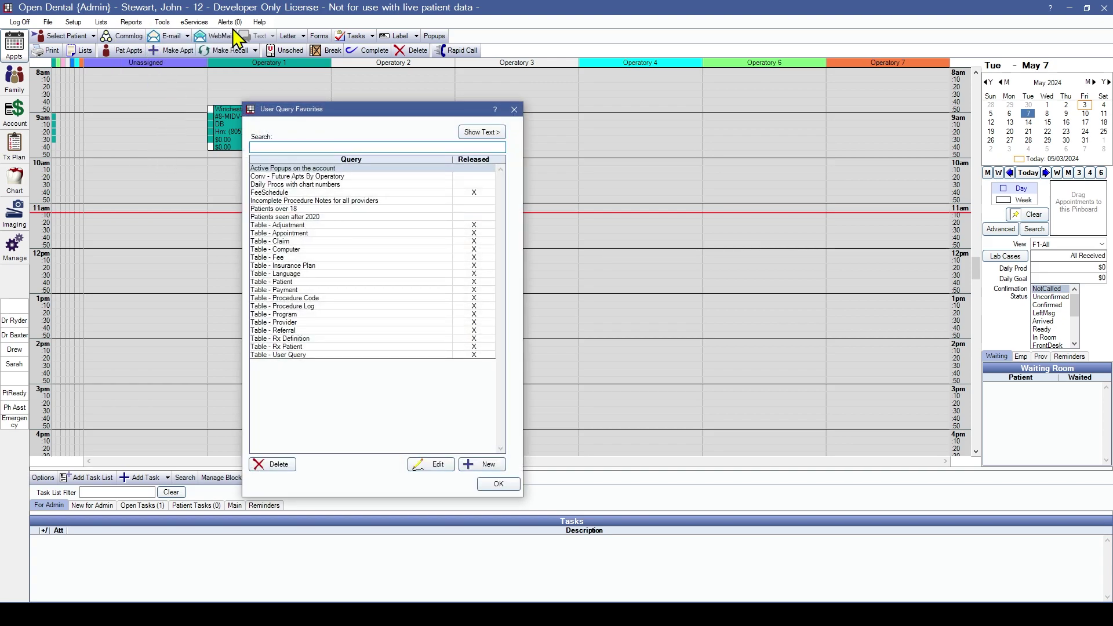
click(318, 177)
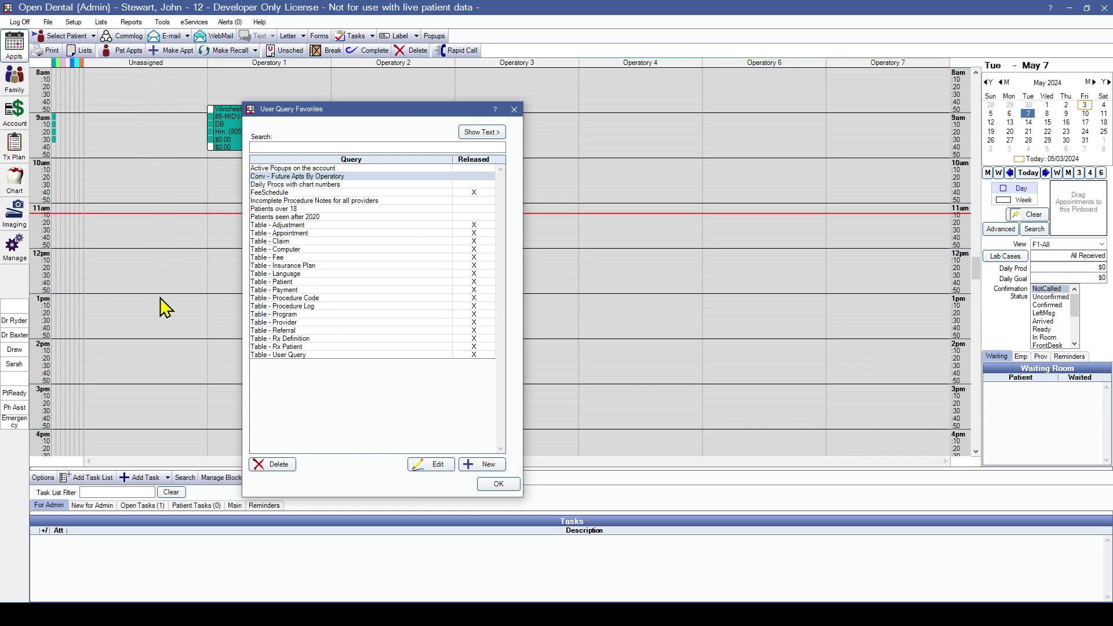
double_click(329, 176)
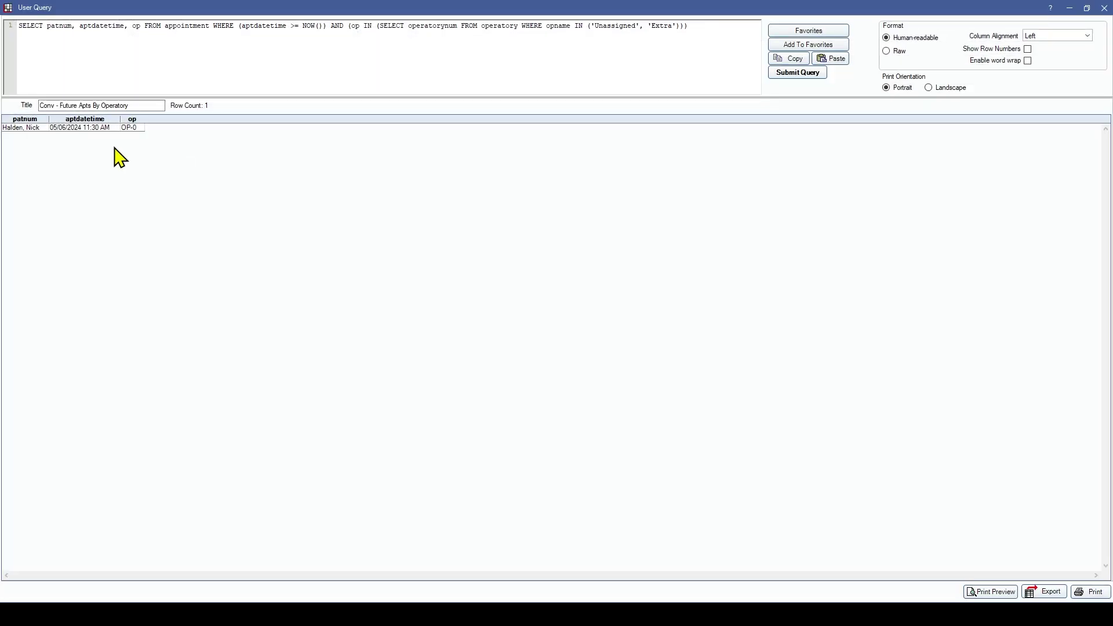
click(69, 128)
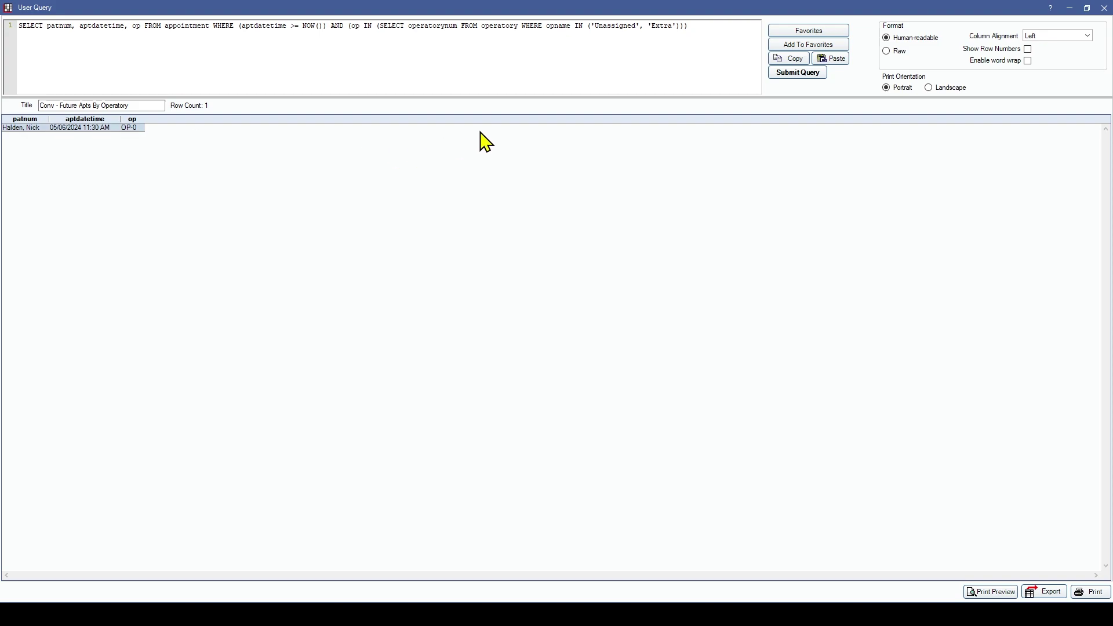
click(1104, 9)
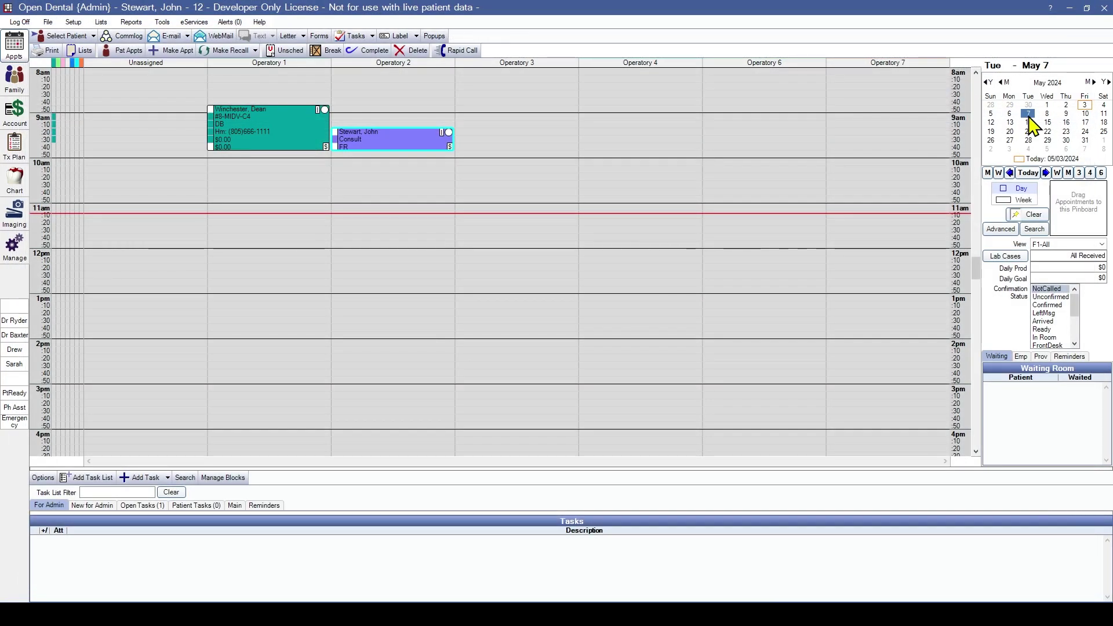
- On the May 6, 2024 schedule, move the 11:30 AM appointment from Unassigned to Operatory 1 at the same time
click(1010, 114)
drag(141, 260, 268, 259)
click(549, 347)
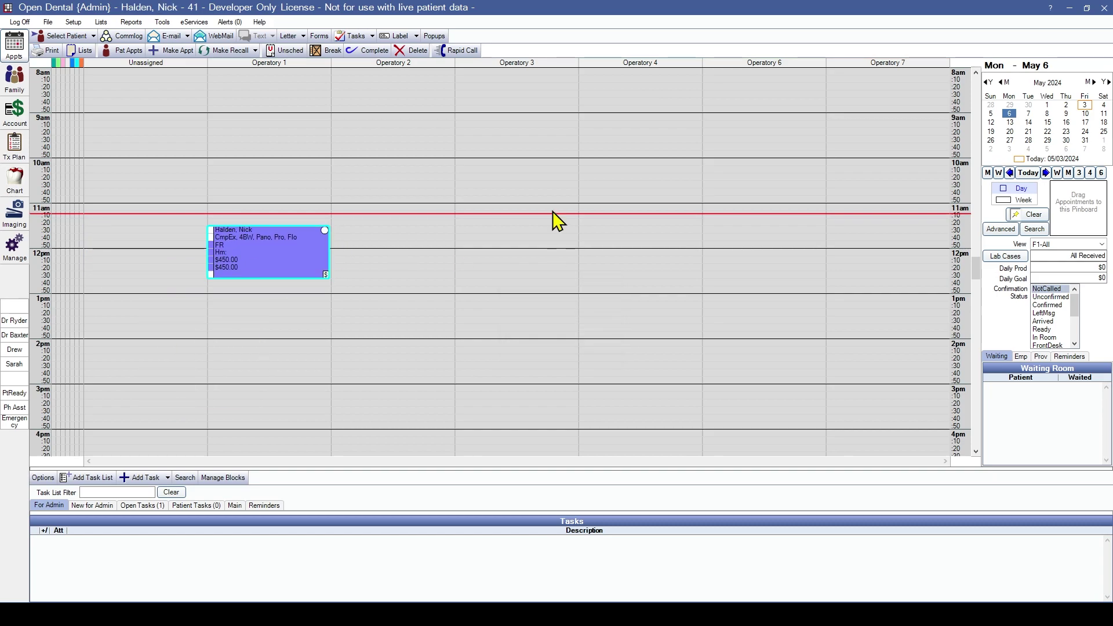
- Return the schedule to May 3, 2024 and mark the Unassigned operatory as hidden in the operatories setup
click(1085, 106)
click(74, 23)
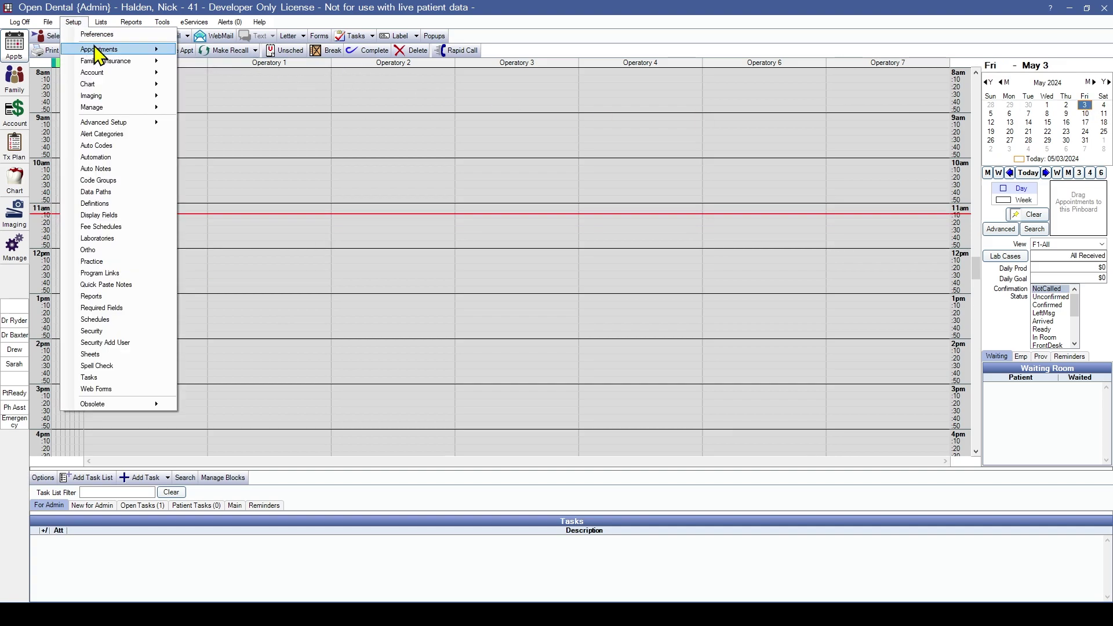
mouse_move(97, 52)
click(231, 138)
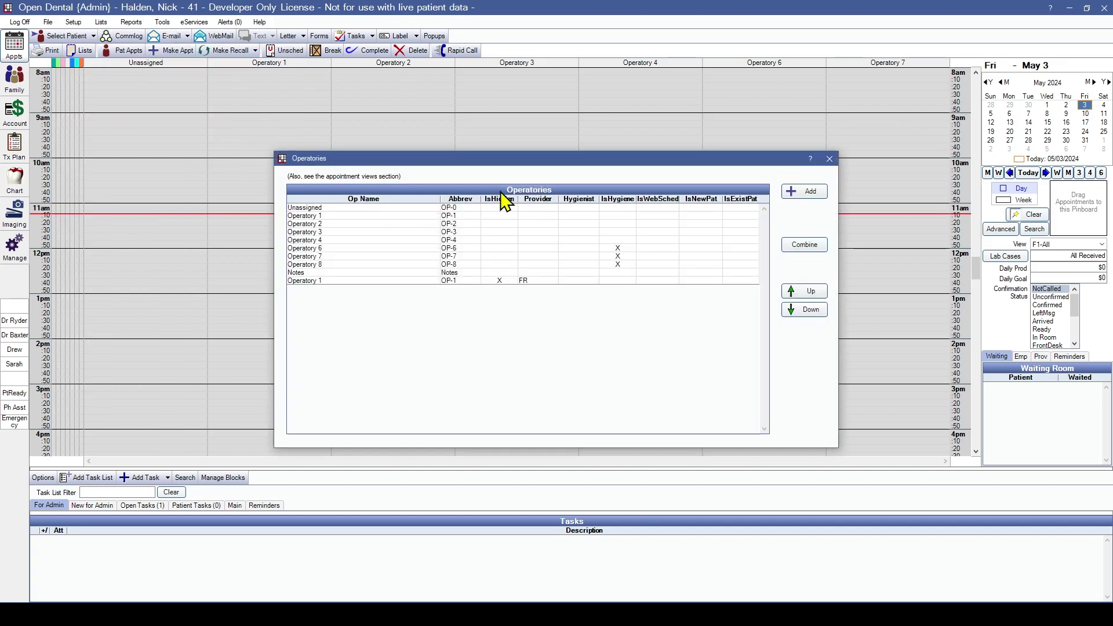
double_click(332, 210)
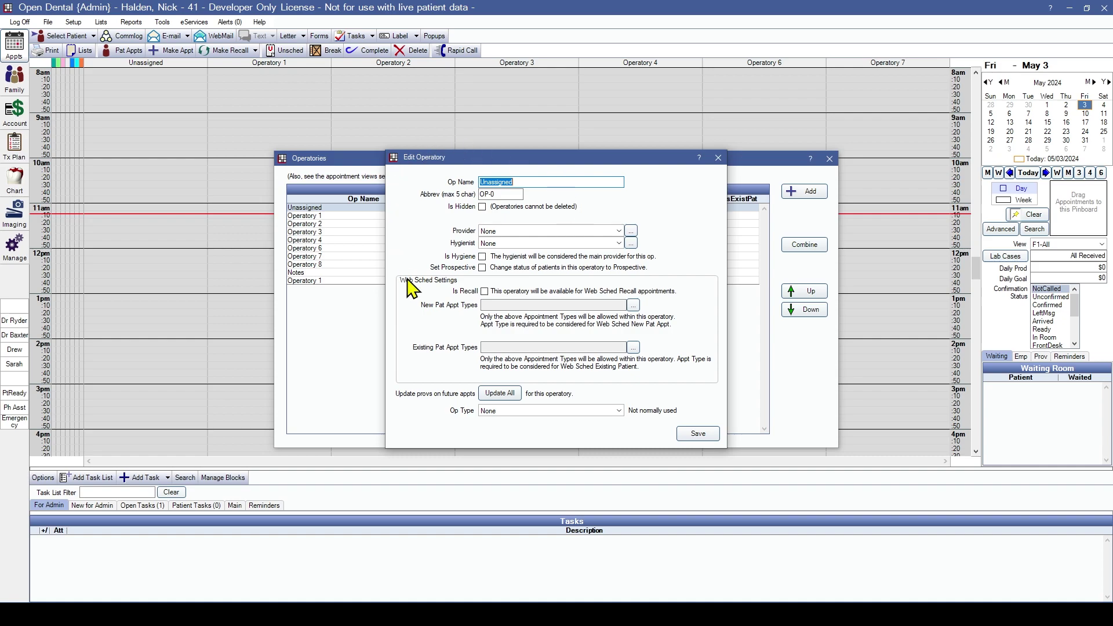
click(481, 207)
click(697, 434)
click(830, 159)
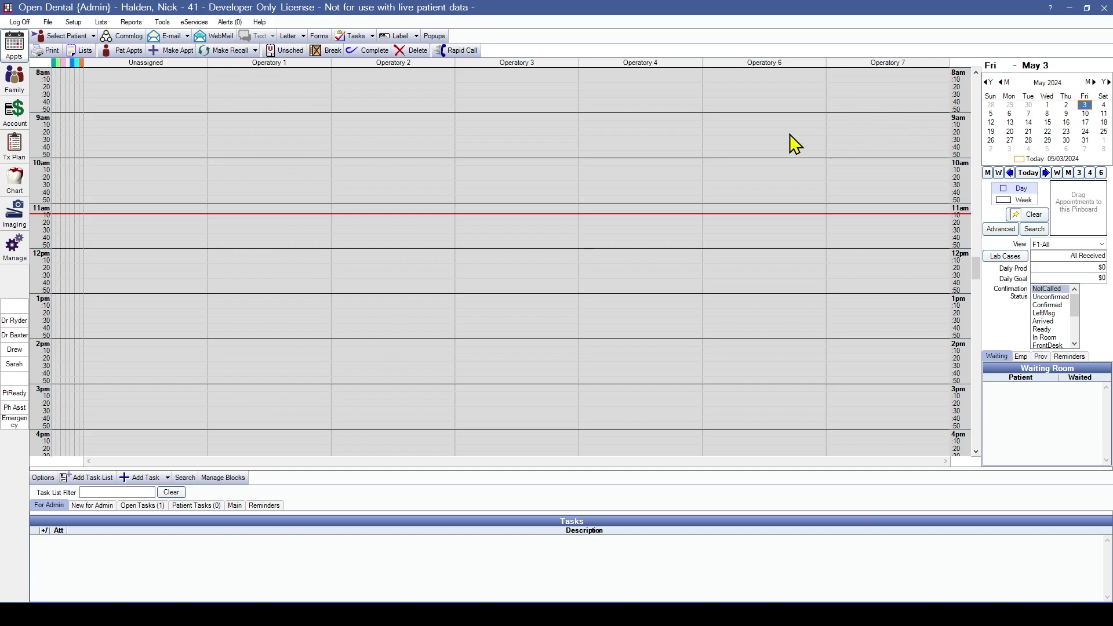
- Edit the F1-All appointment view to display Operatory 1, 2, 3, 4, 6, 7, 8 and Notes, and save it
click(73, 22)
mouse_move(111, 52)
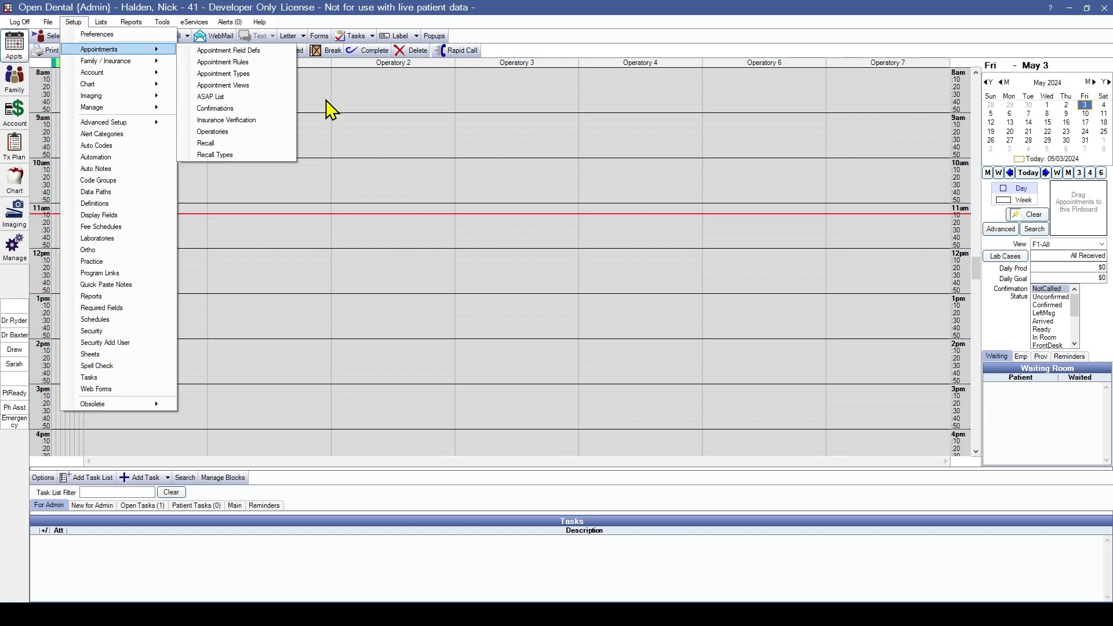
click(228, 86)
click(471, 206)
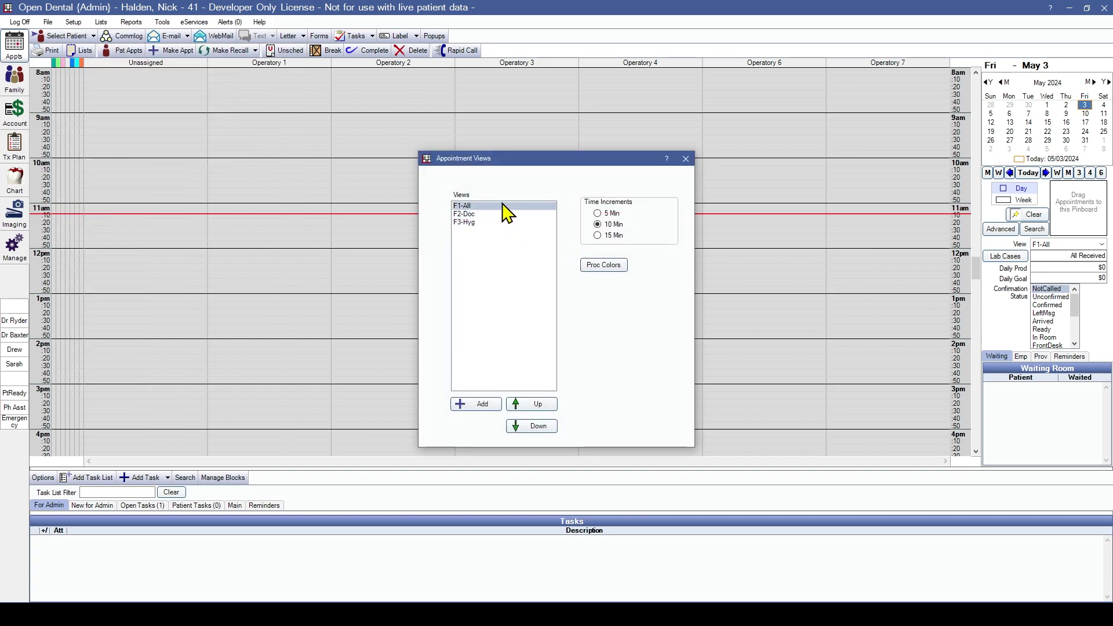
double_click(489, 207)
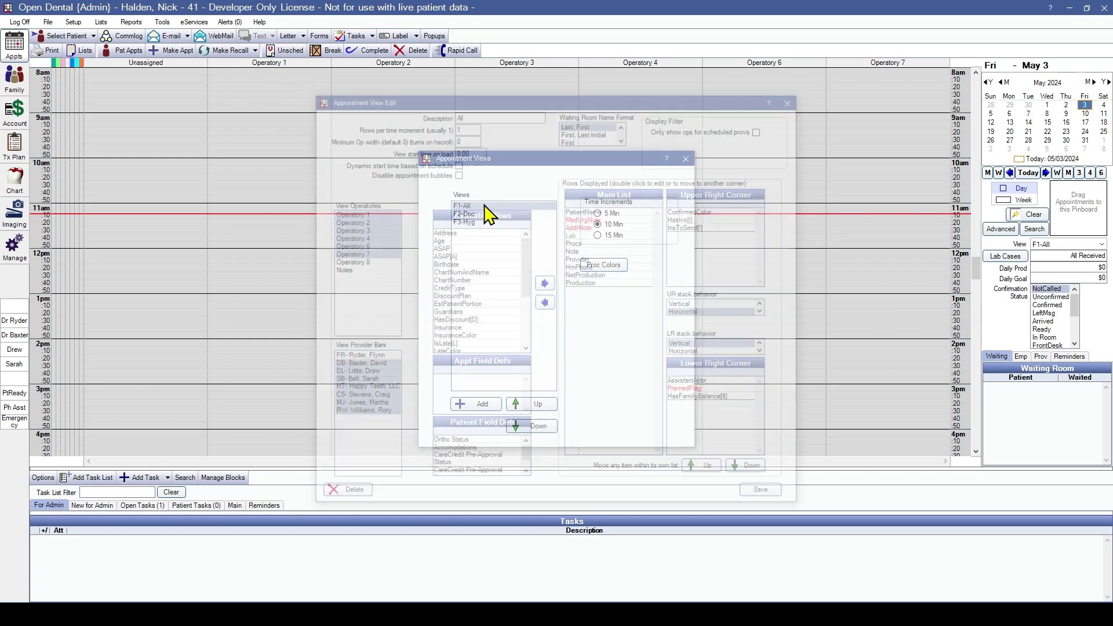
drag(357, 214, 346, 285)
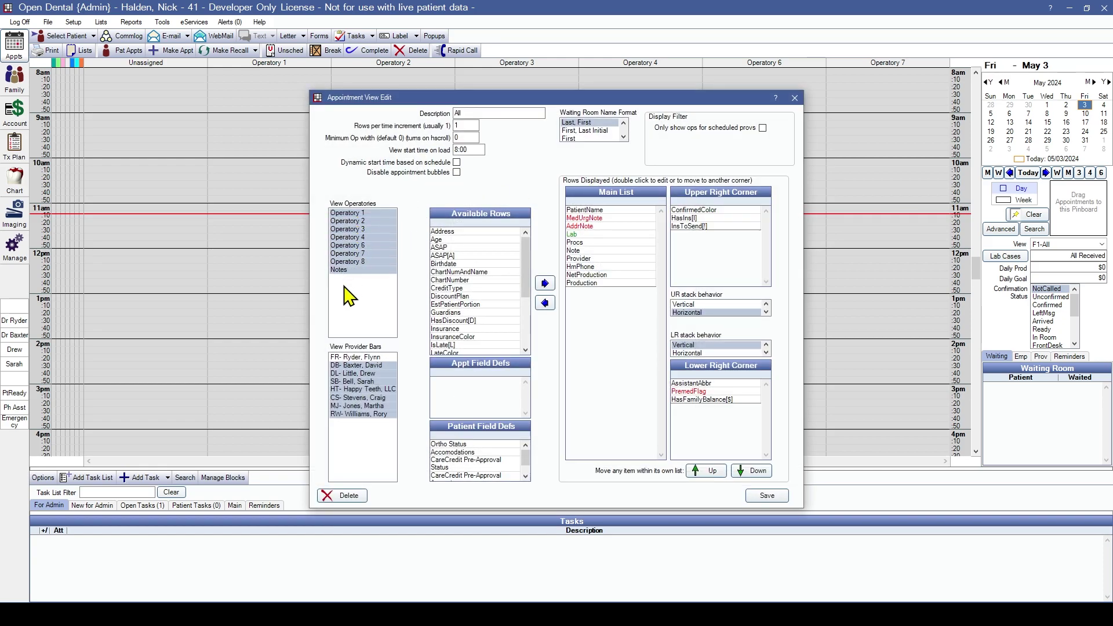
click(767, 496)
click(686, 159)
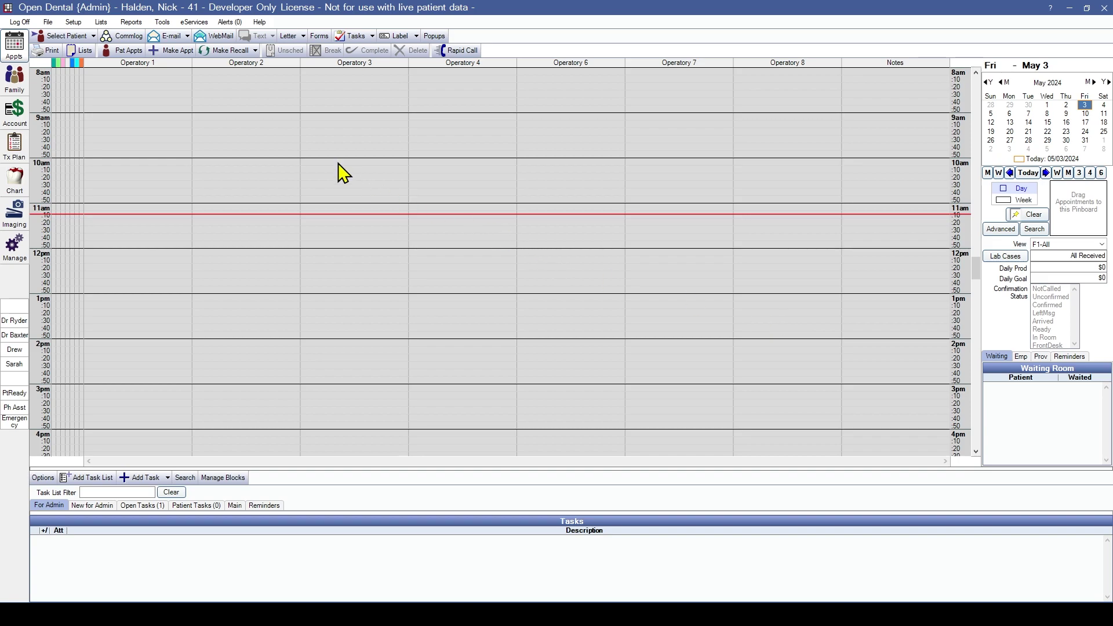
- Show the May 6, 2024 schedule to check the appointment against the updated operatory columns
click(255, 51)
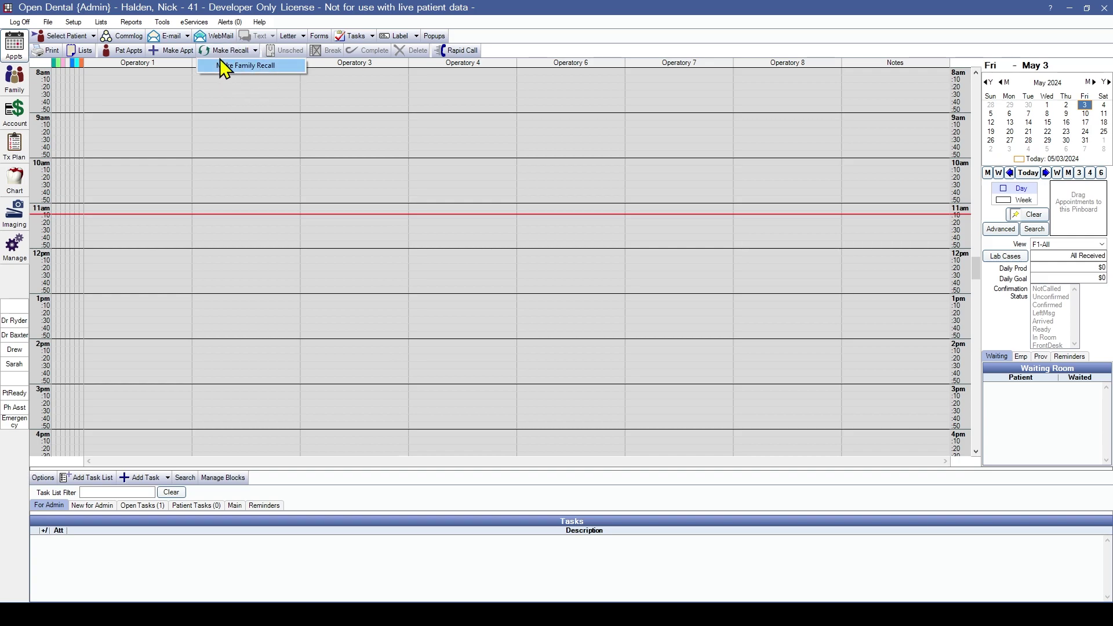
click(252, 96)
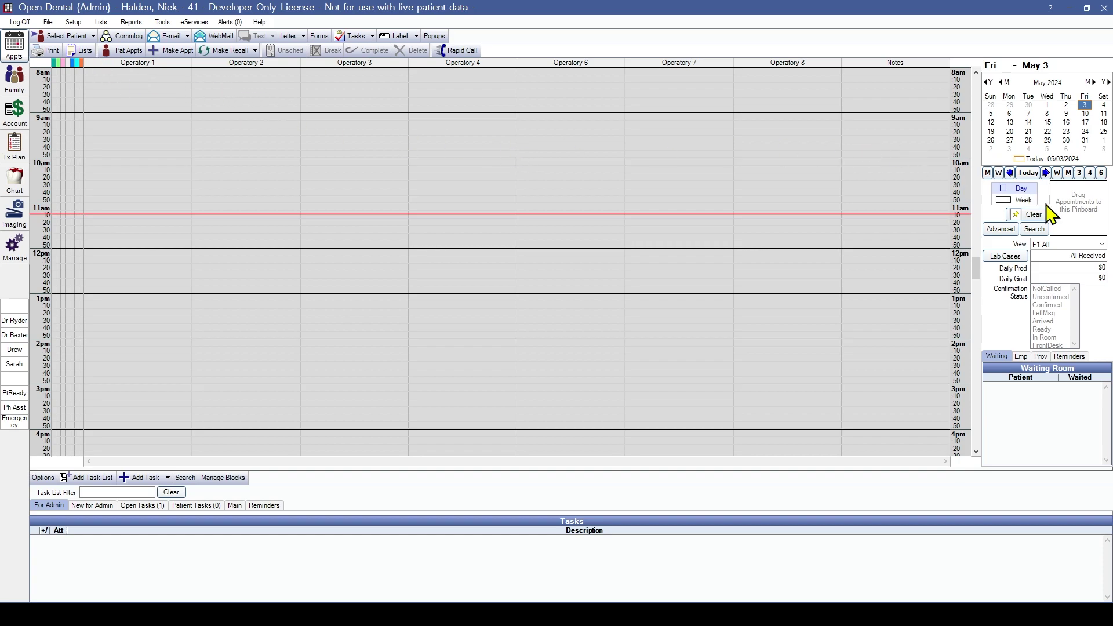
click(1010, 114)
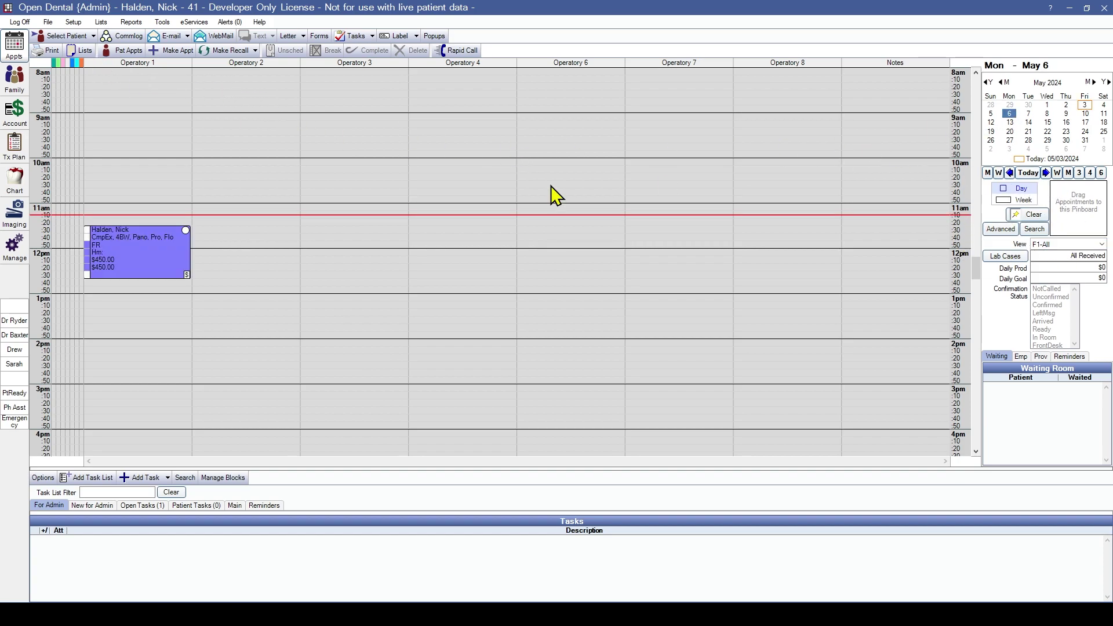
- Place the May 6 appointment on the pinboard, search its openings by hygienists, and review the providers included in the search
drag(169, 251, 1086, 223)
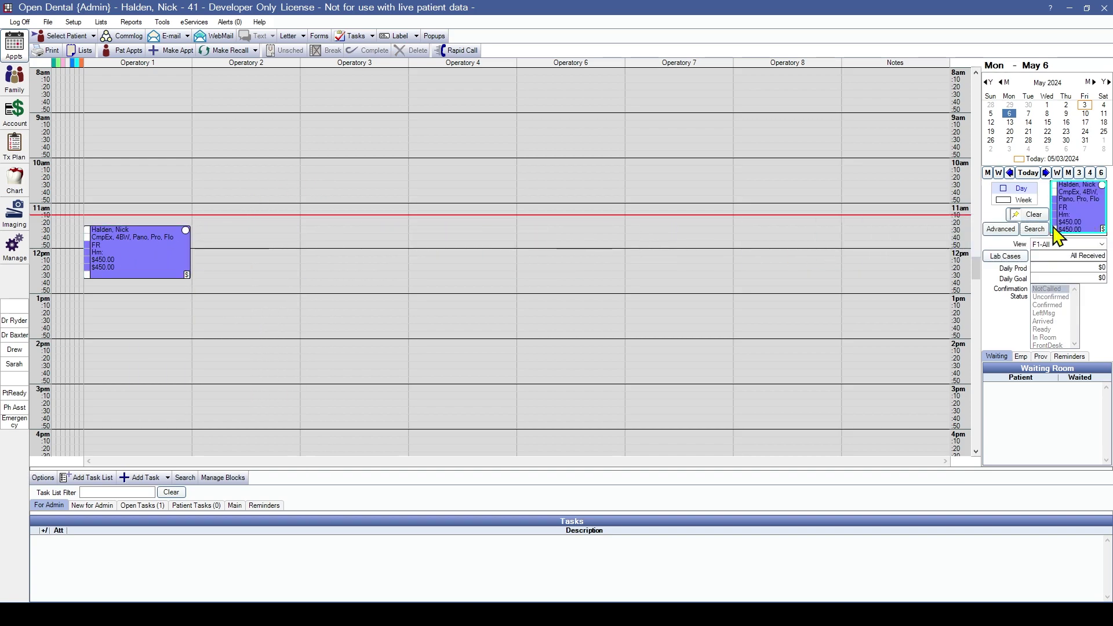
click(1031, 230)
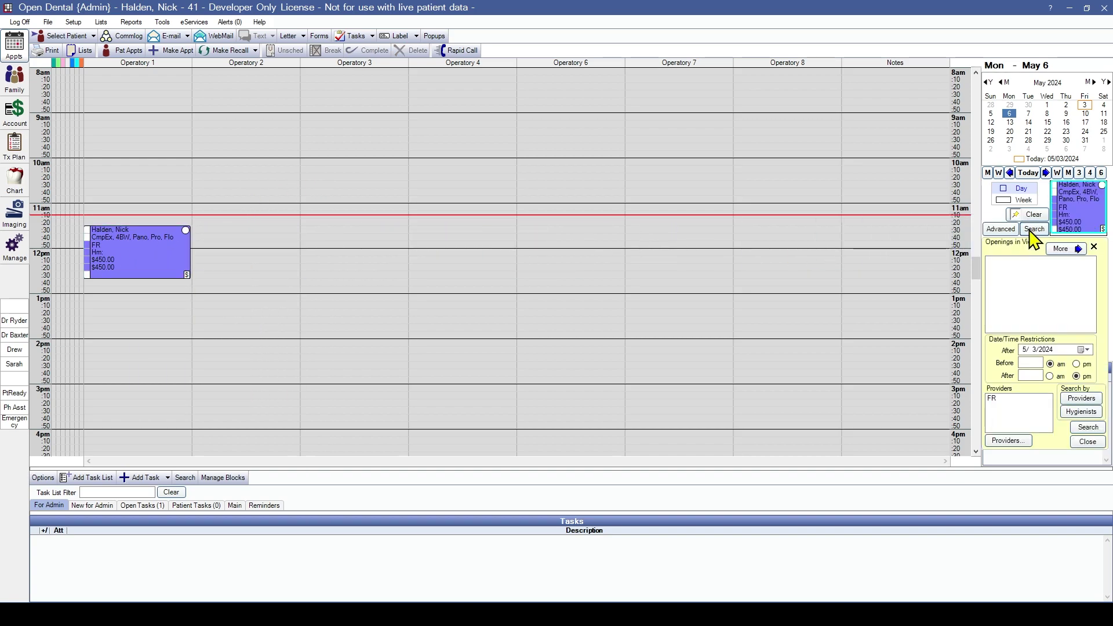
click(1081, 412)
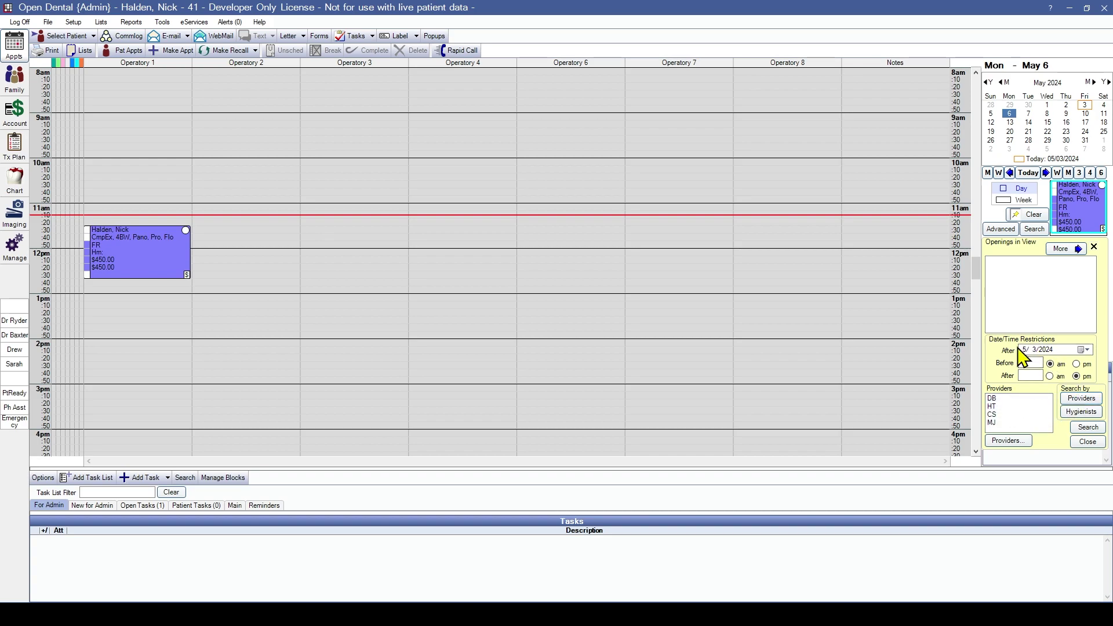
click(1032, 376)
click(1019, 442)
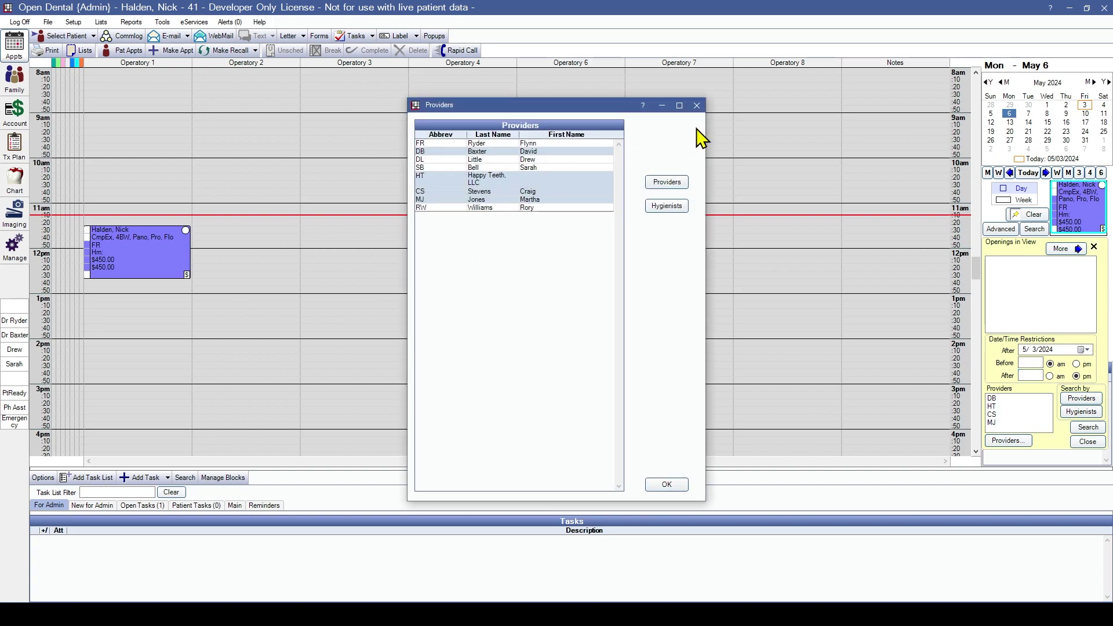
click(696, 106)
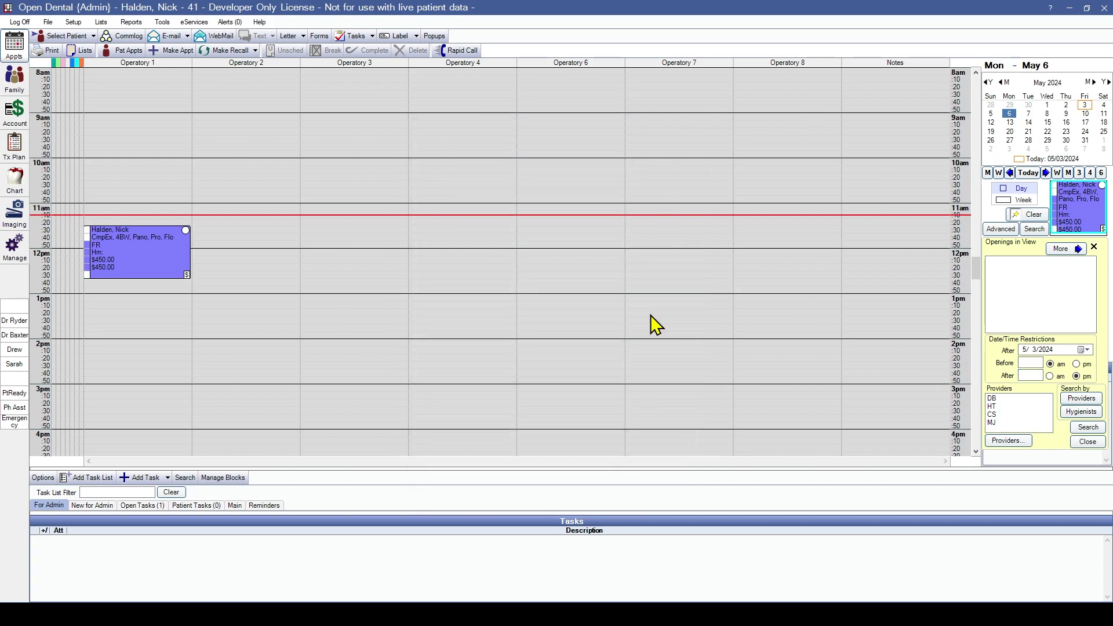
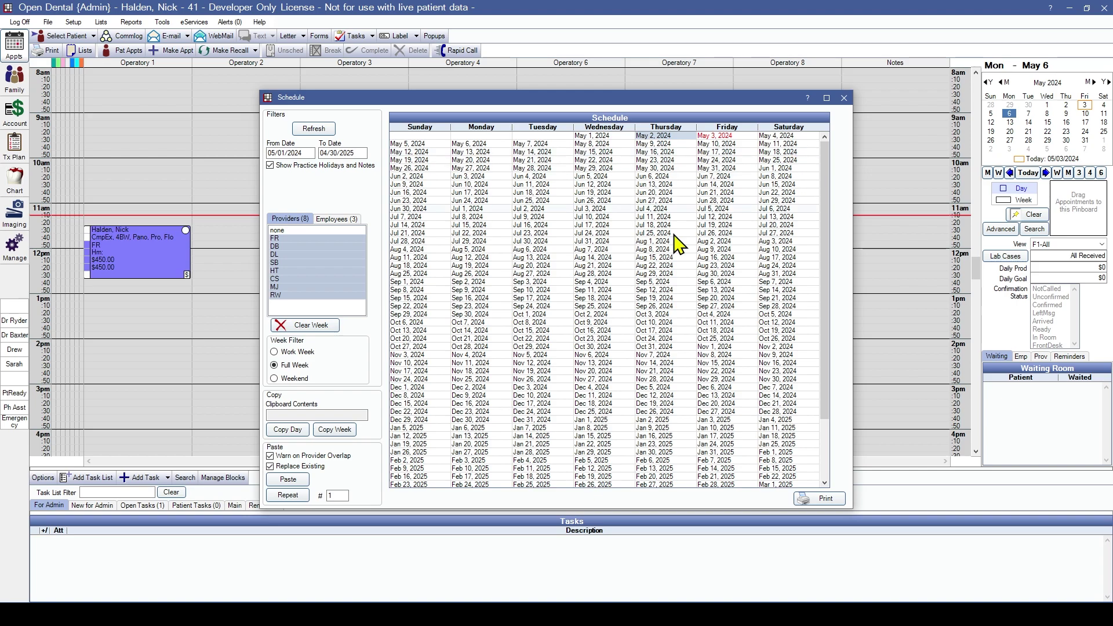
- Filter the provider schedule to the work week and open Friday, May 3, 2024 for editing
click(275, 379)
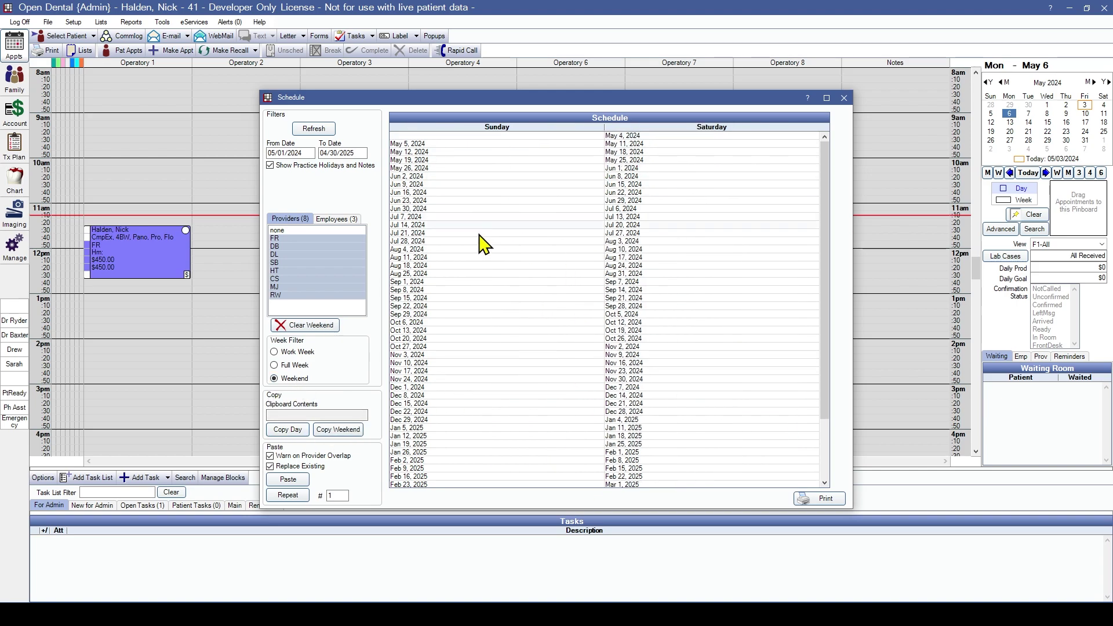
click(287, 365)
click(290, 352)
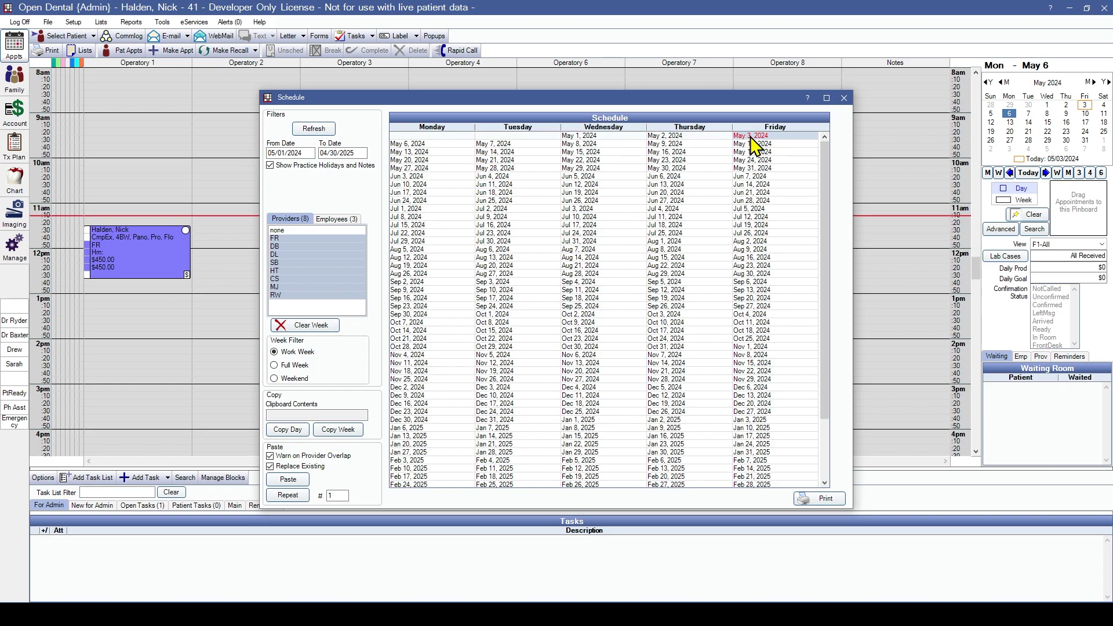
click(444, 143)
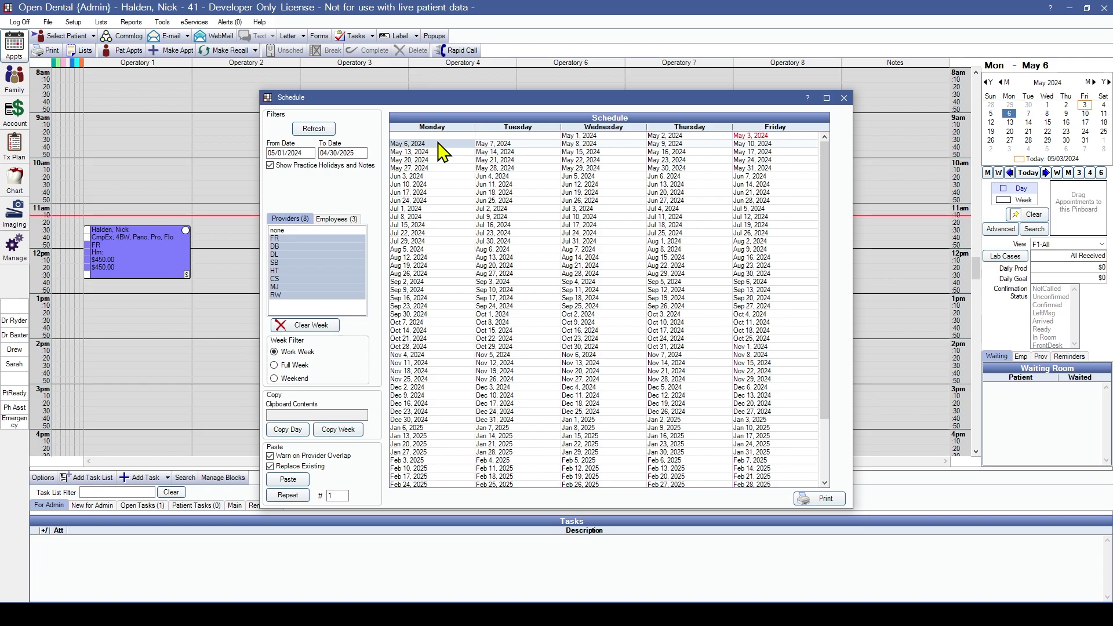
click(760, 136)
double_click(761, 139)
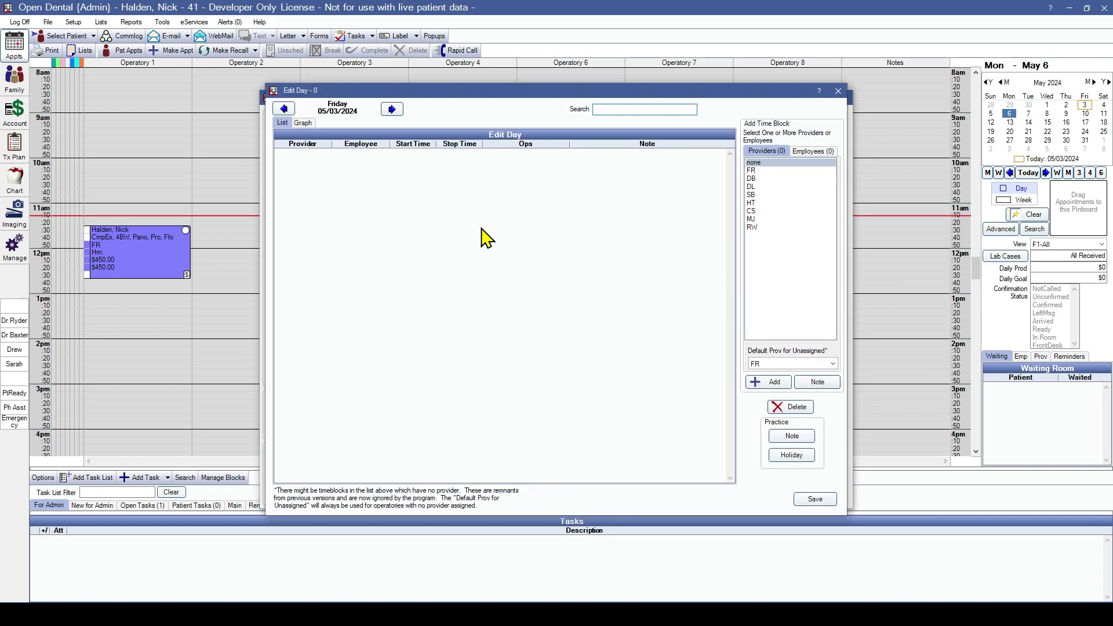
mouse_move(518, 95)
mouse_down()
mouse_move(428, 94)
mouse_move(539, 99)
mouse_up()
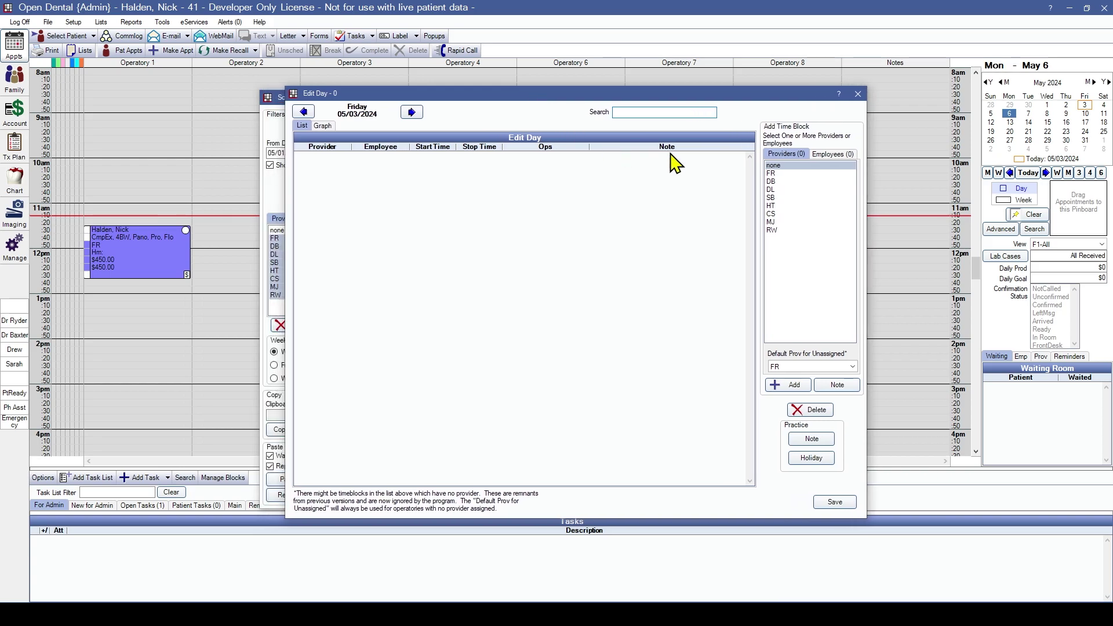
- Add a time block for provider FR from 8:00 AM to 1:00 PM in Operatory 1 and Operatory 2
click(774, 173)
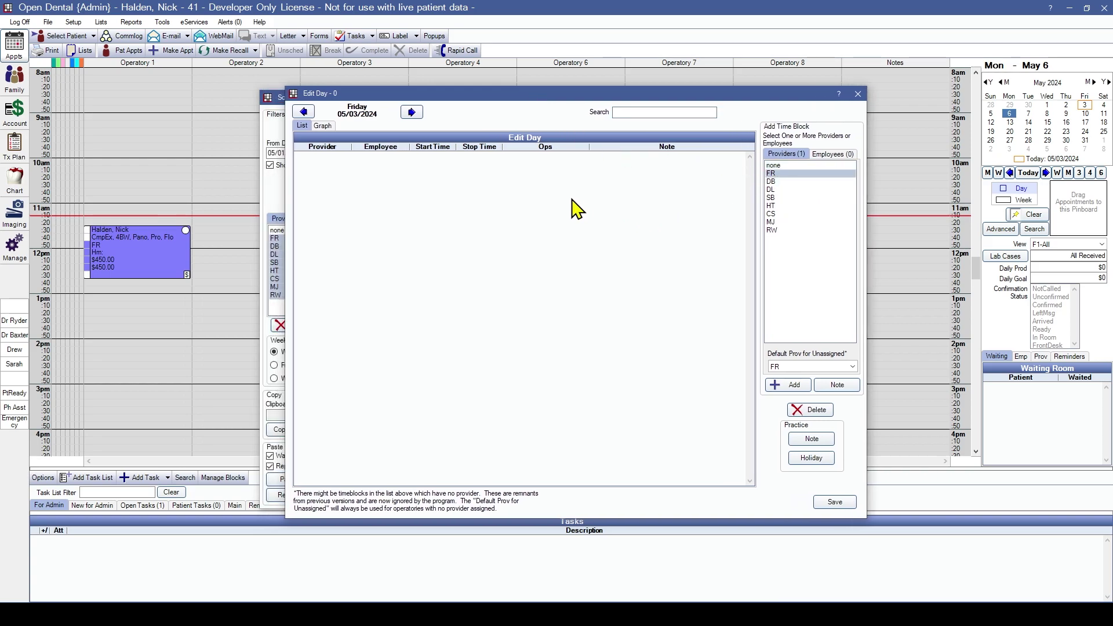
click(779, 385)
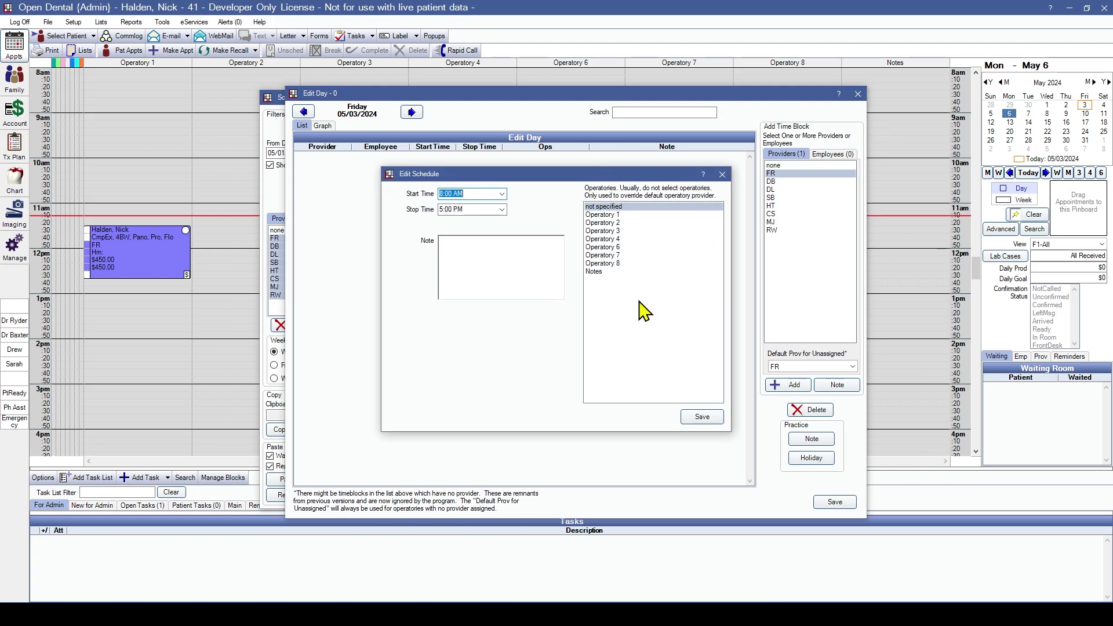
click(606, 216)
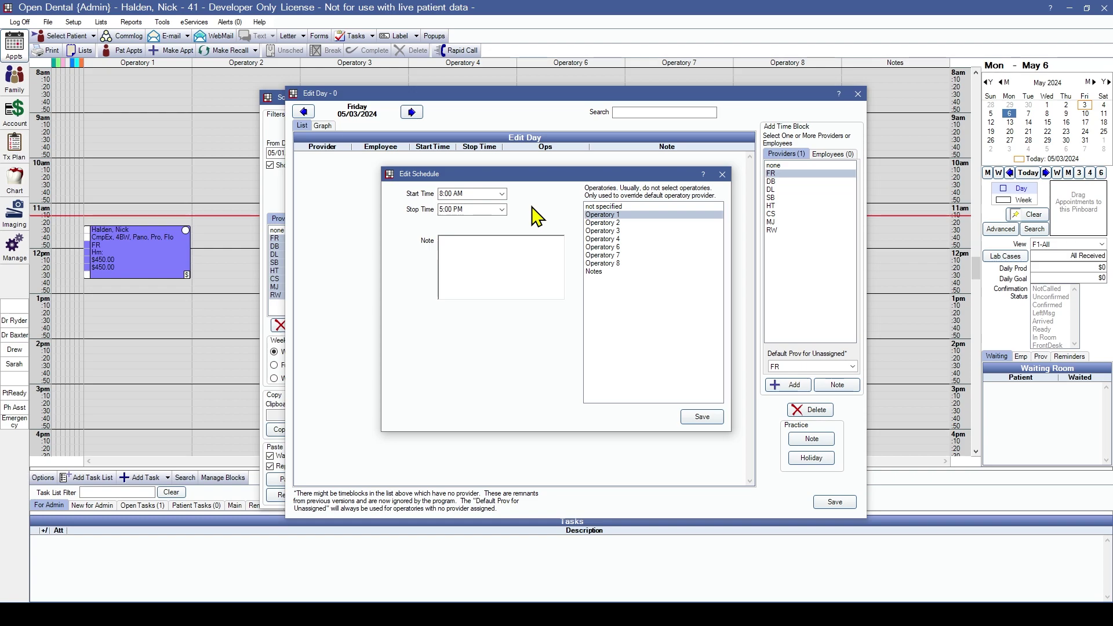
click(507, 209)
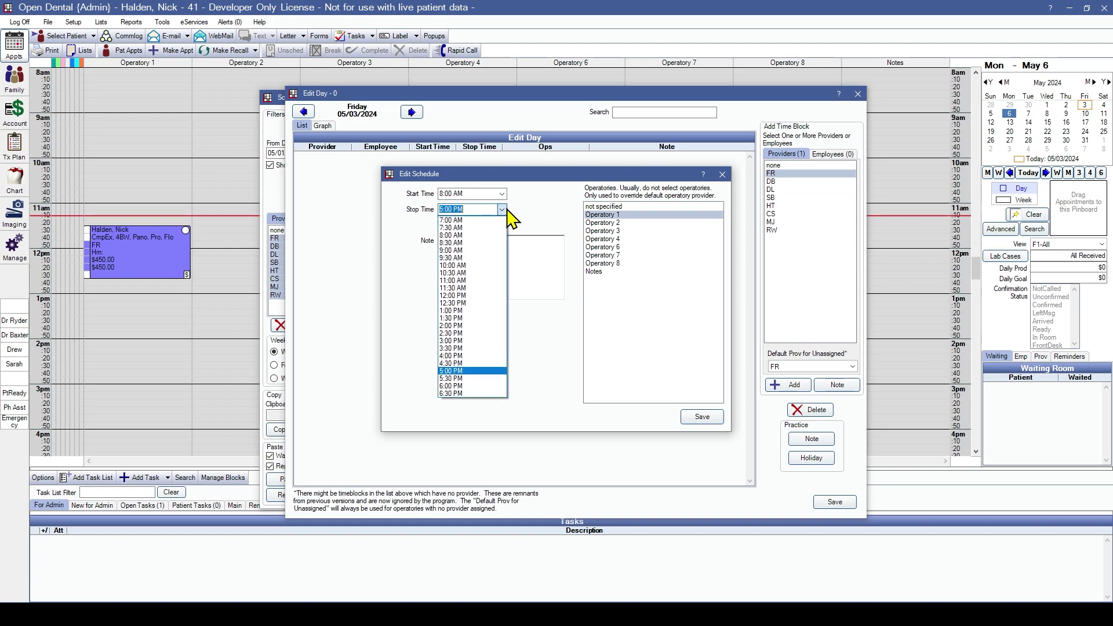
click(458, 311)
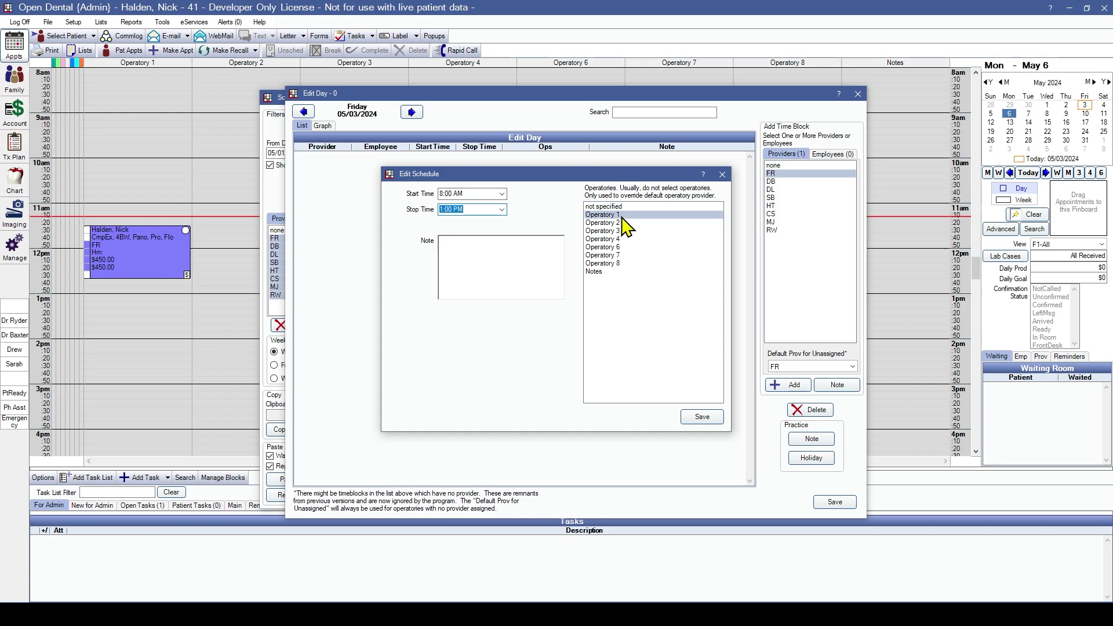
click(599, 223)
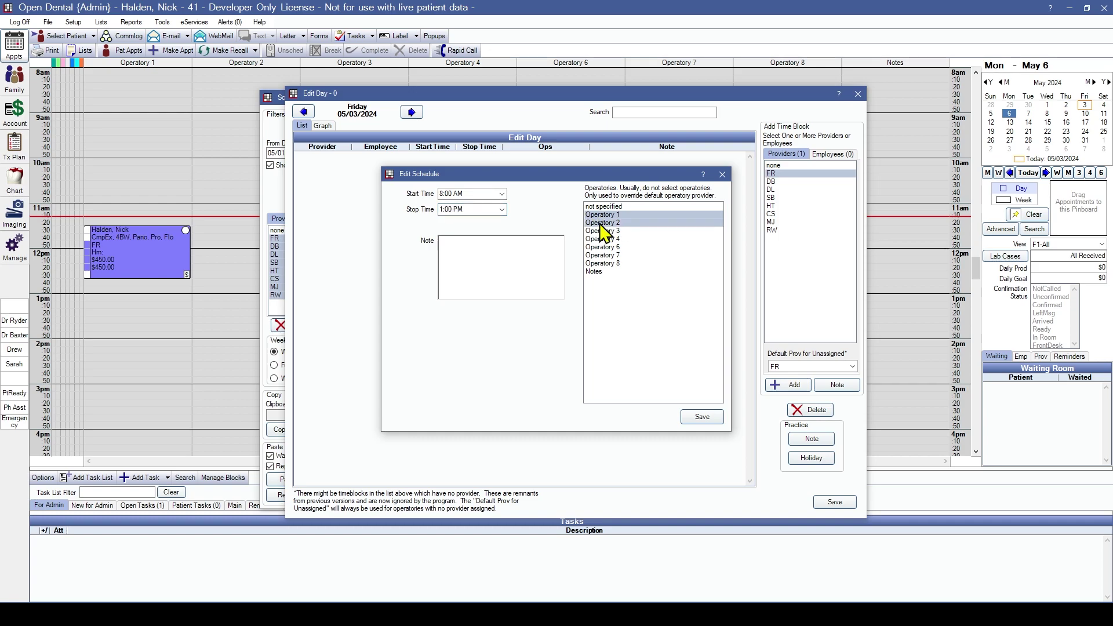
click(602, 223)
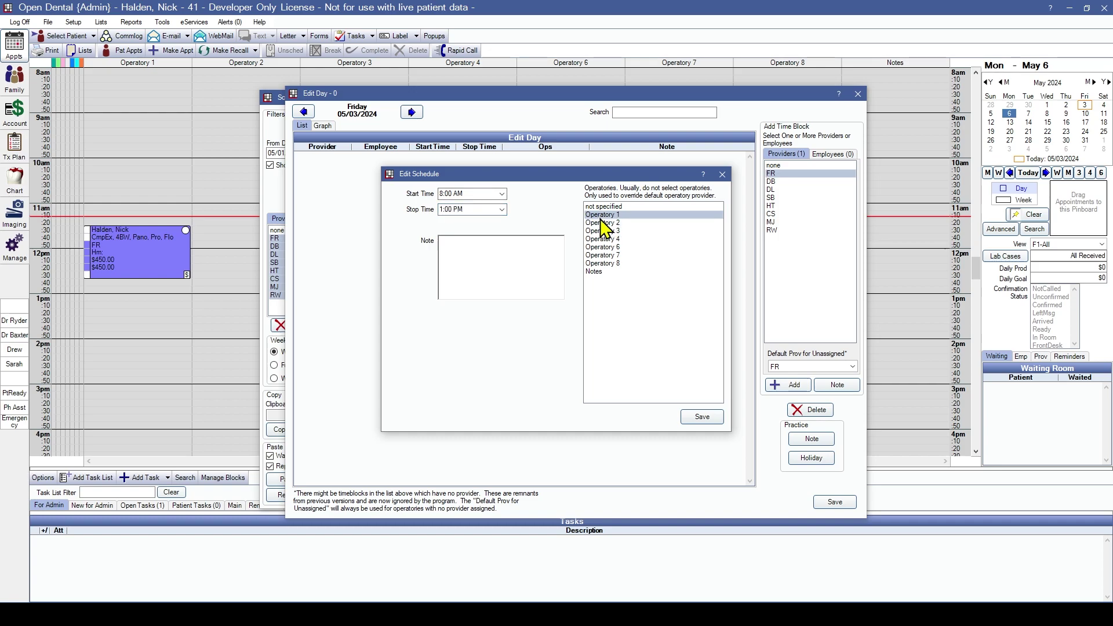
click(601, 223)
click(702, 417)
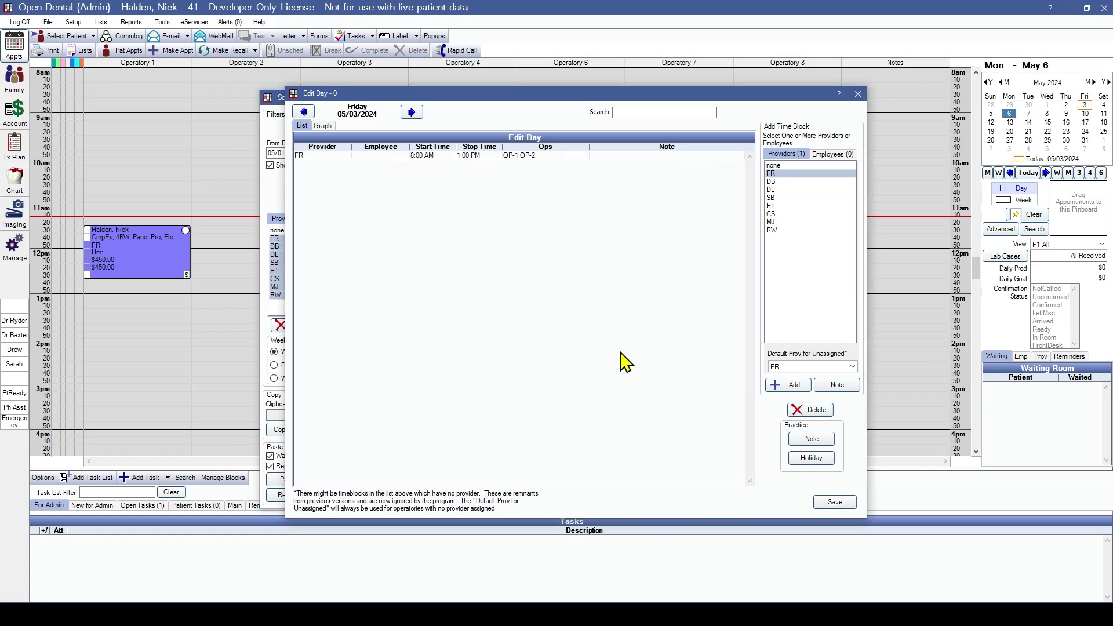
- Add a second time block for provider FR from 2:00 PM to 5:00 PM in Operatory 1 and Operatory 2
click(477, 156)
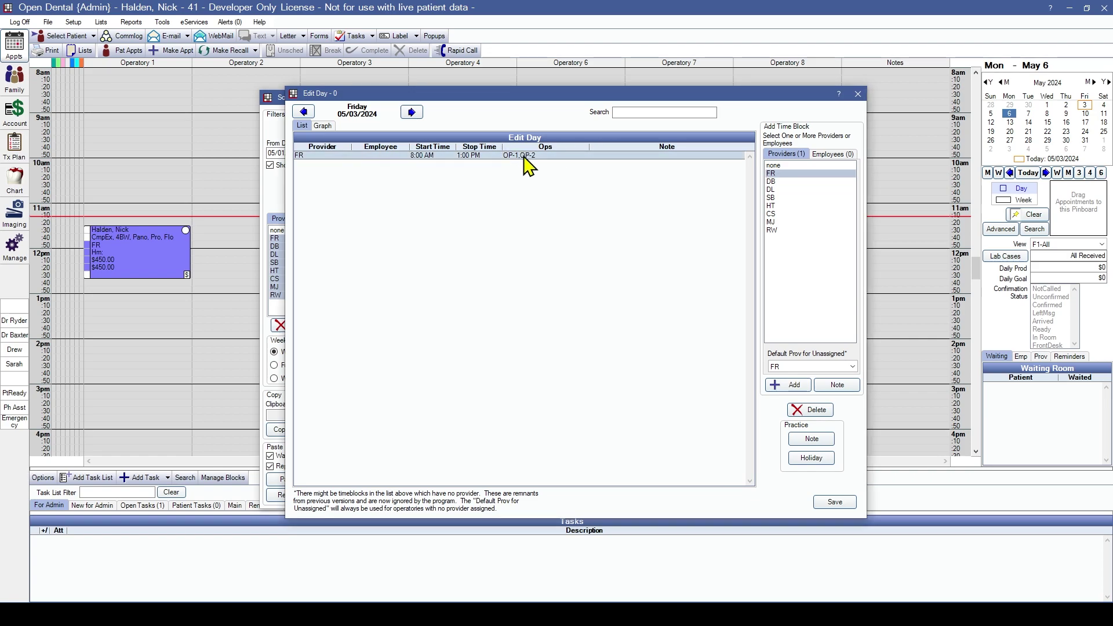
click(789, 385)
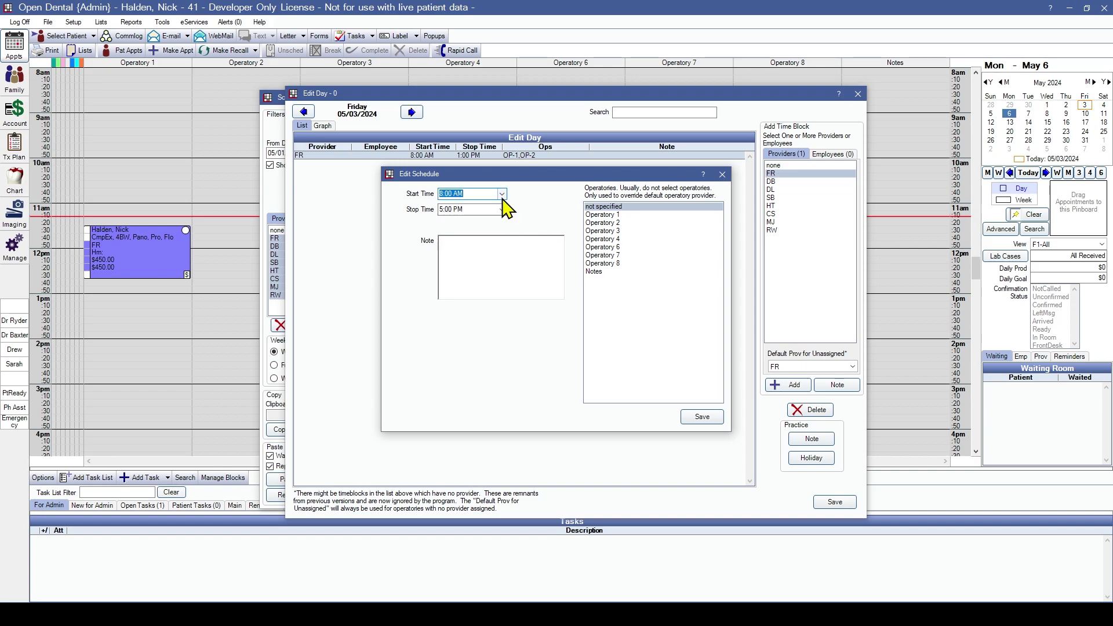
click(502, 194)
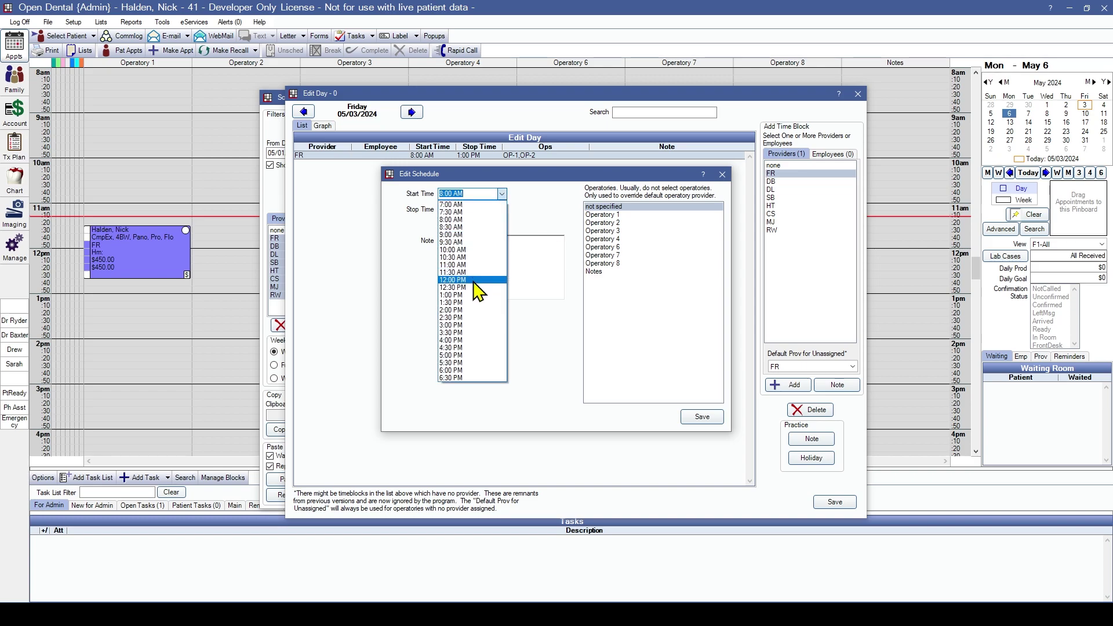
click(473, 311)
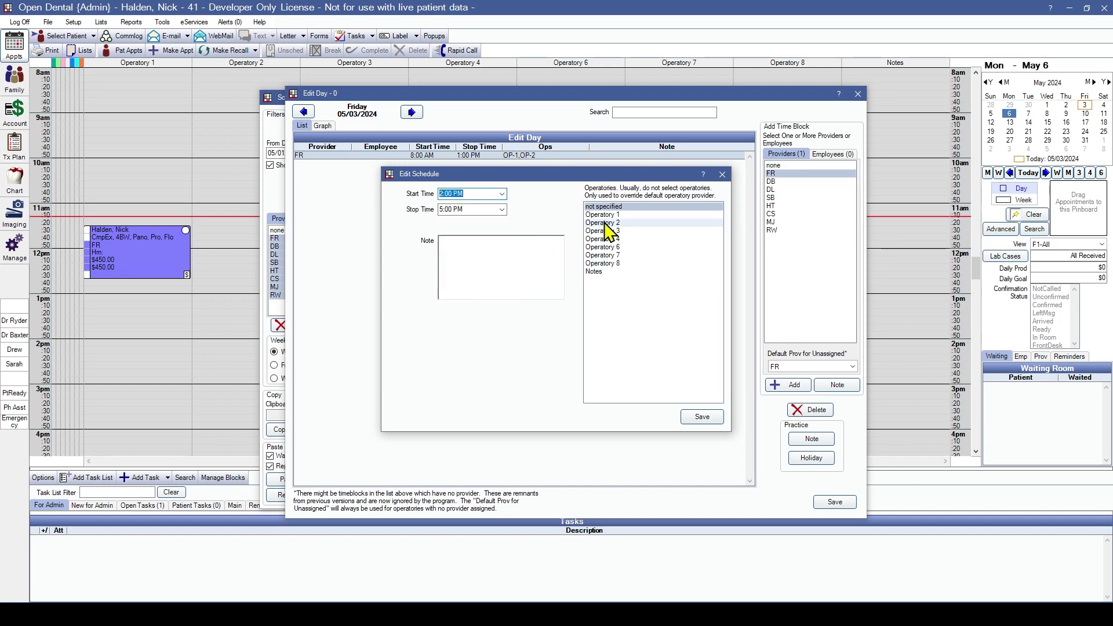
drag(606, 216, 606, 225)
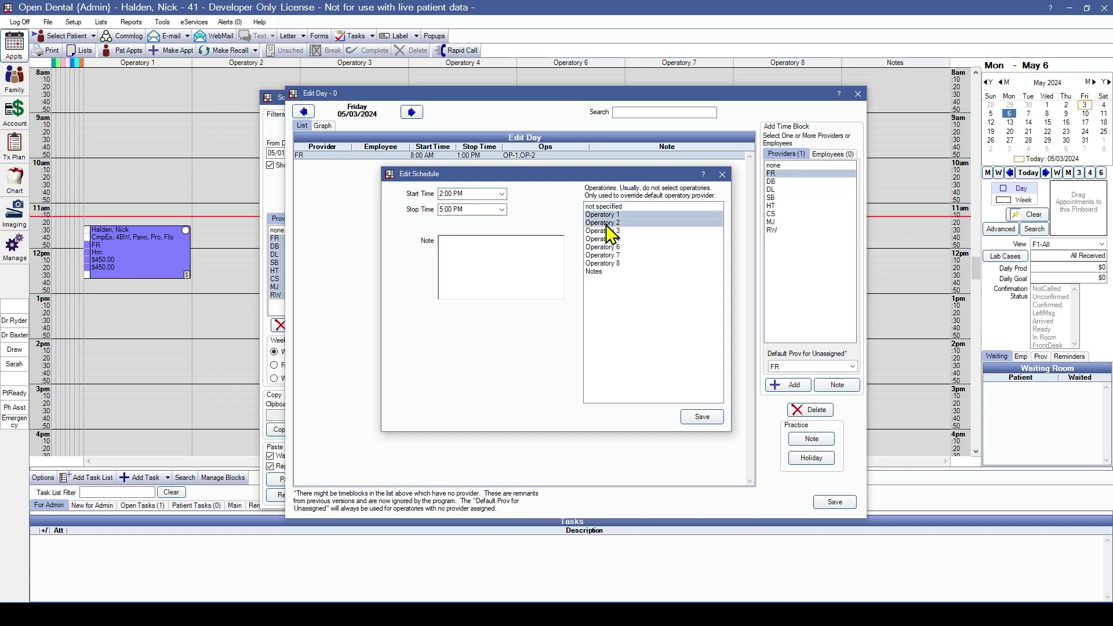
click(702, 418)
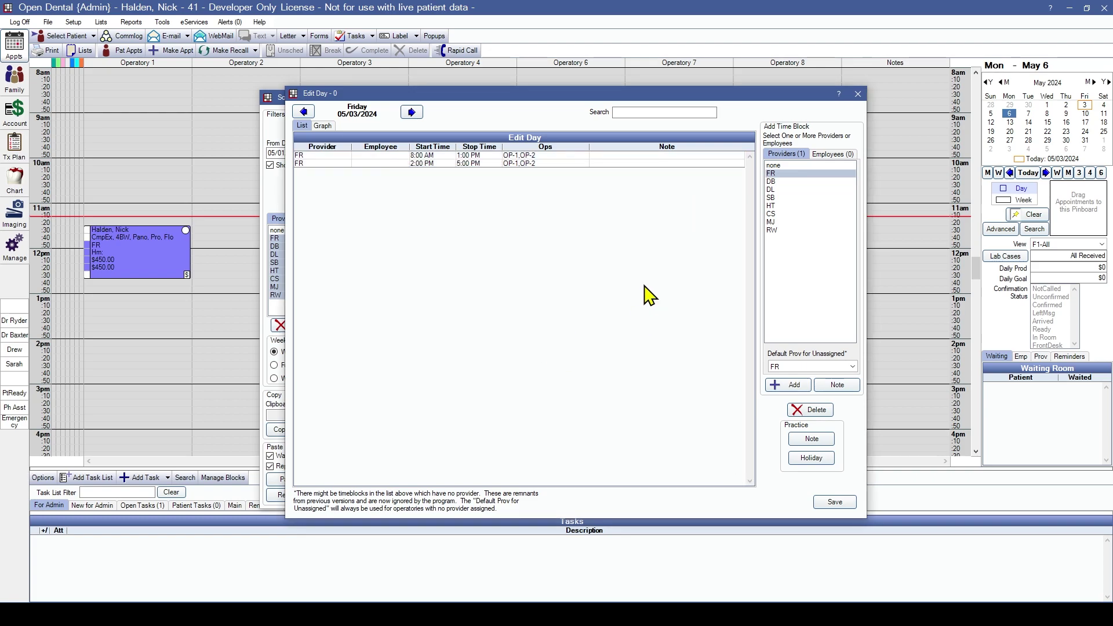
- Add a time block for provider DB from 8:00 AM to 1:00 PM in Operatory 8
click(781, 182)
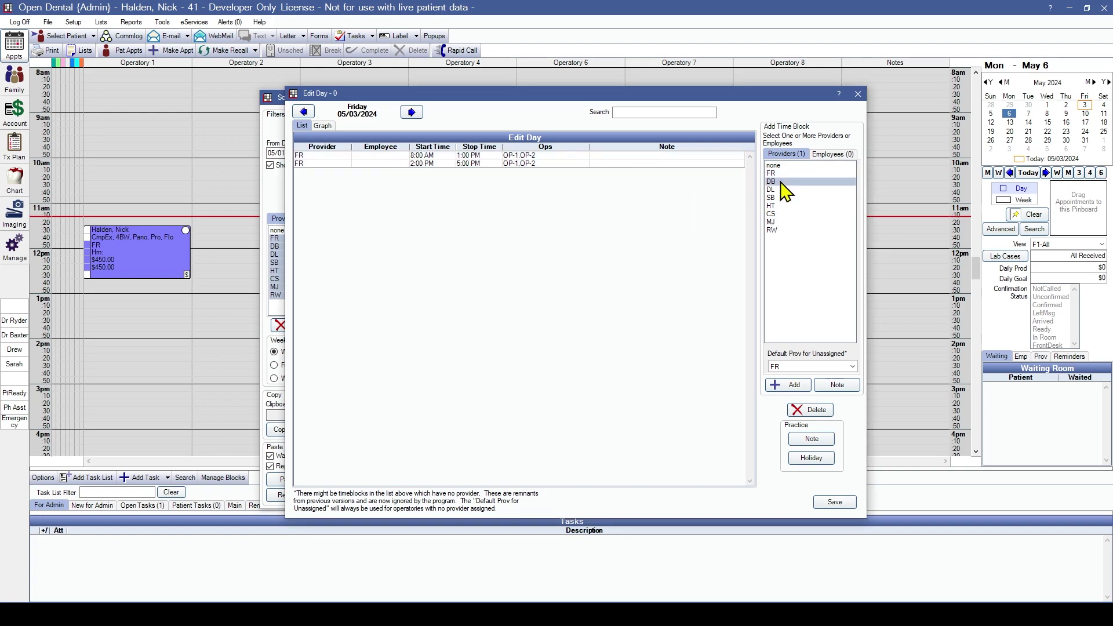
click(780, 385)
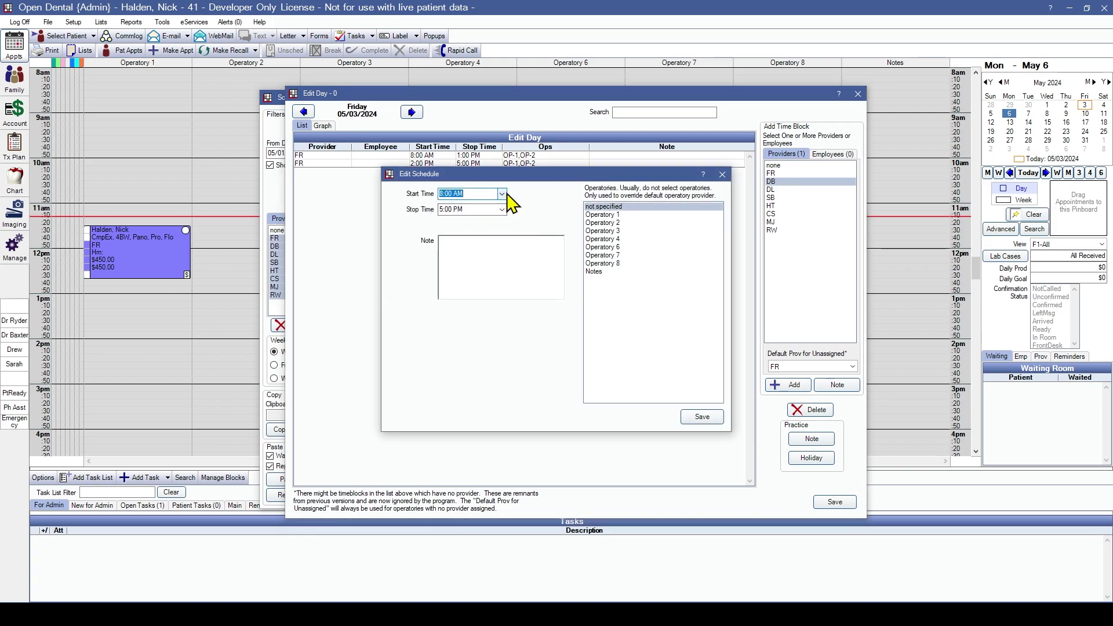
click(606, 263)
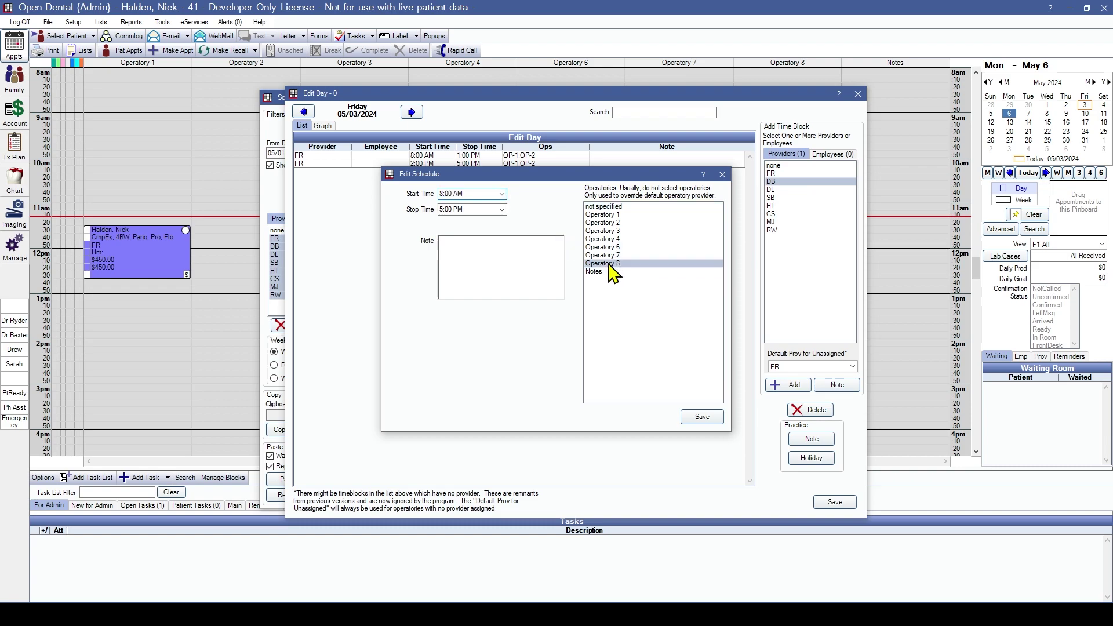
click(503, 210)
click(493, 223)
click(702, 416)
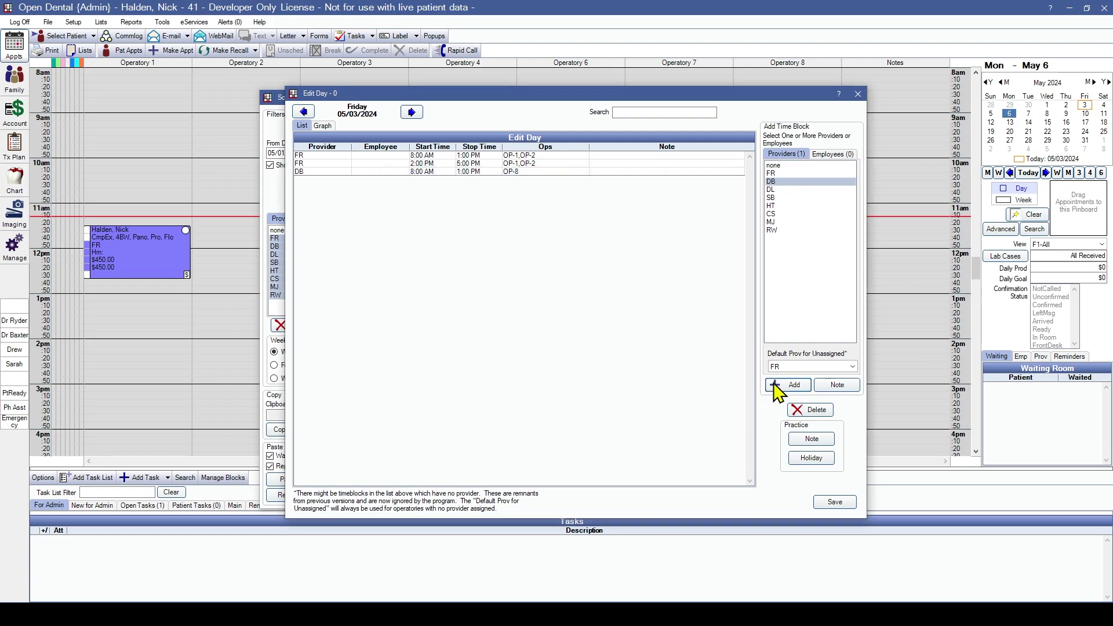
- Add a second time block for provider DB from 2:00 PM to 5:00 PM in Operatory 8
click(783, 385)
click(502, 193)
click(476, 340)
click(606, 264)
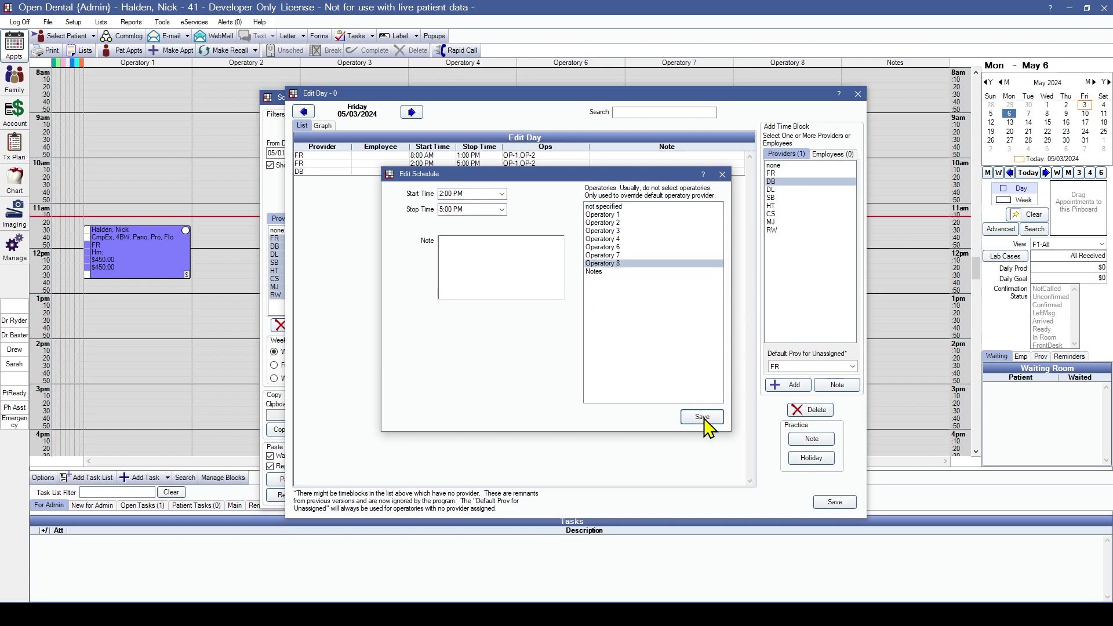
click(702, 417)
- Add a time block for provider DL from 8:00 AM to 1:00 PM in Operatory 7
click(794, 190)
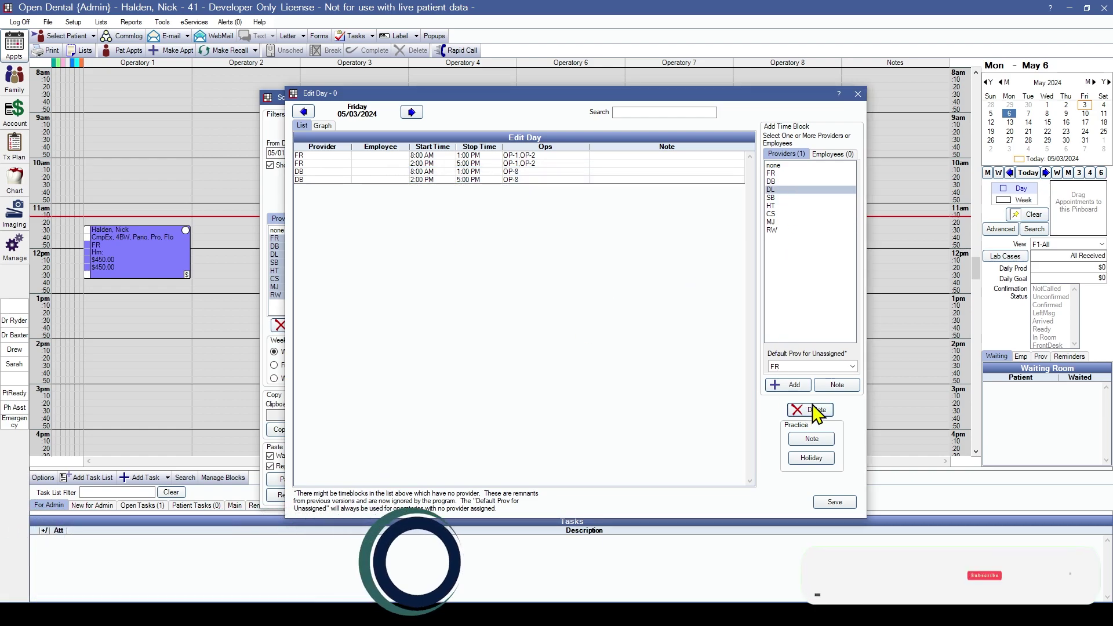
click(786, 386)
click(502, 209)
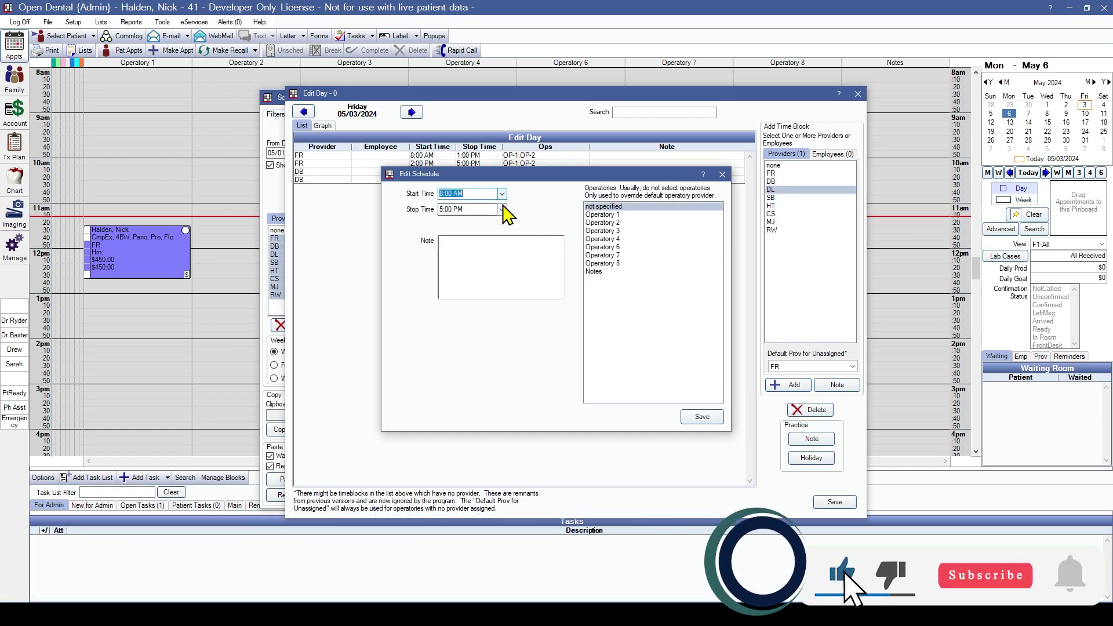
click(472, 311)
click(615, 264)
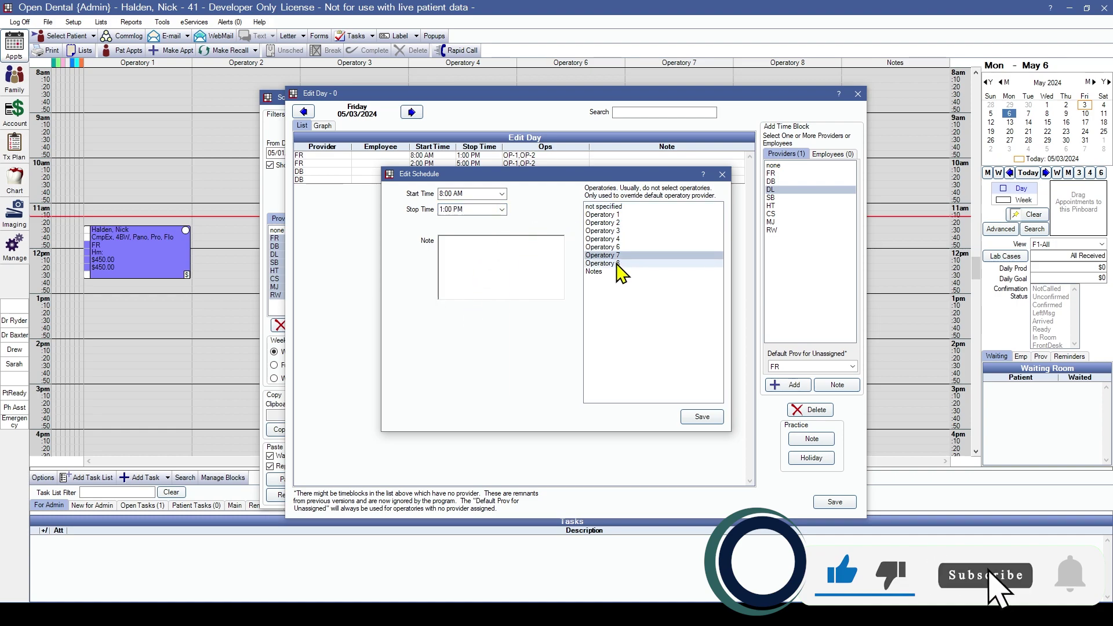
click(702, 417)
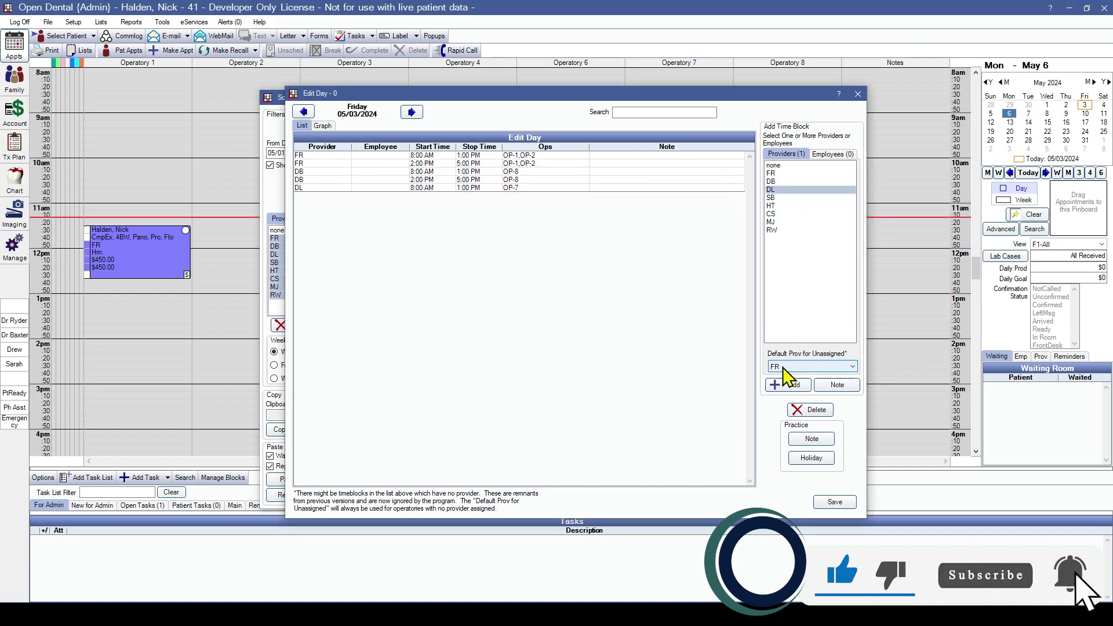
- Add a second time block for provider DL from 1:00 PM to 5:00 PM in Operatory 7
click(787, 385)
click(503, 194)
click(497, 277)
click(502, 209)
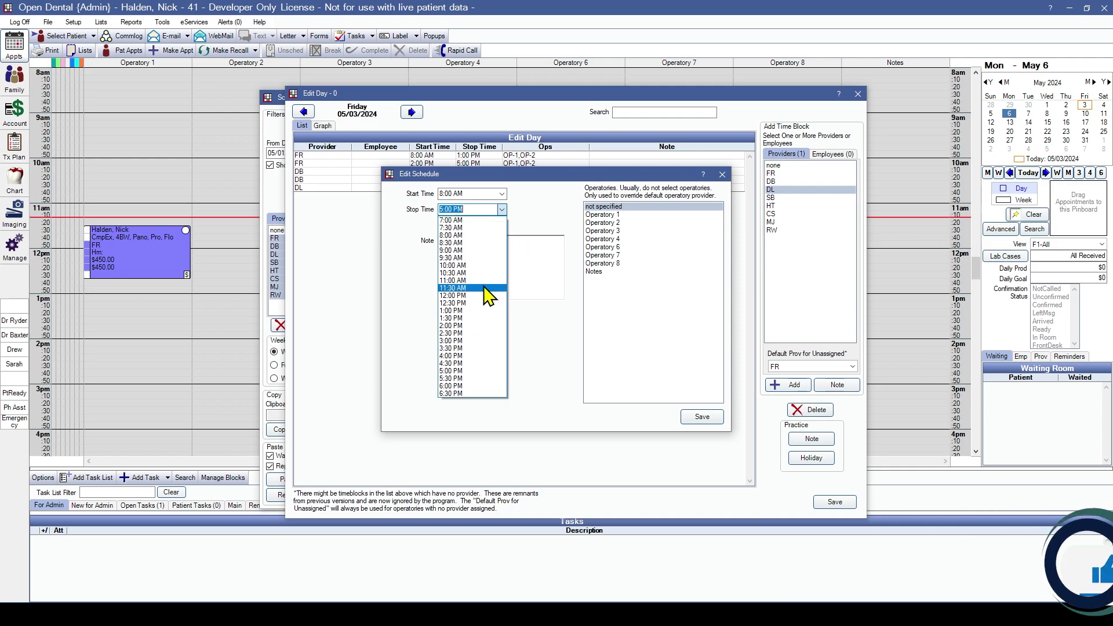
click(473, 311)
drag(537, 179, 540, 223)
click(504, 236)
click(455, 337)
click(504, 251)
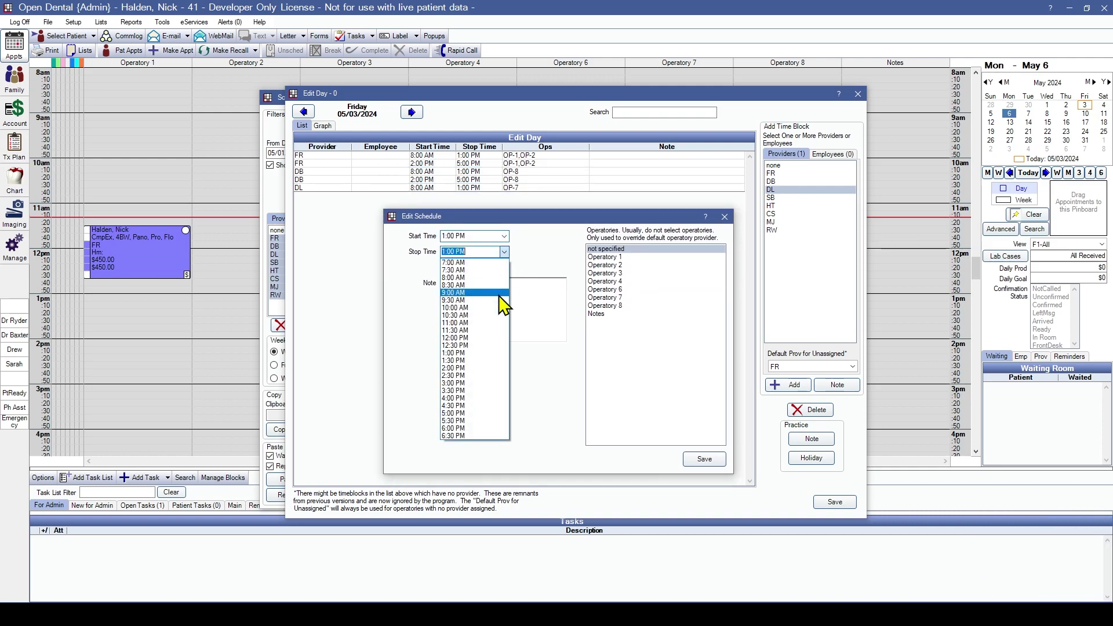
click(465, 414)
click(626, 297)
click(705, 459)
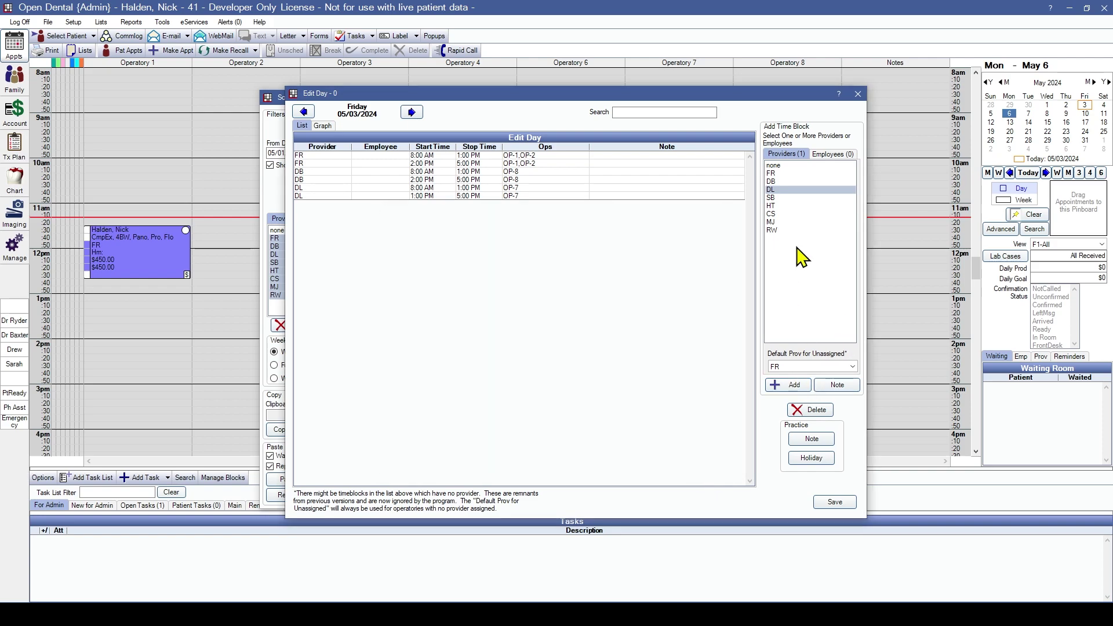
- Add a time block for provider RW from 8:00 AM to 12:00 PM in Operatory 6
click(794, 231)
click(791, 385)
click(623, 248)
click(503, 194)
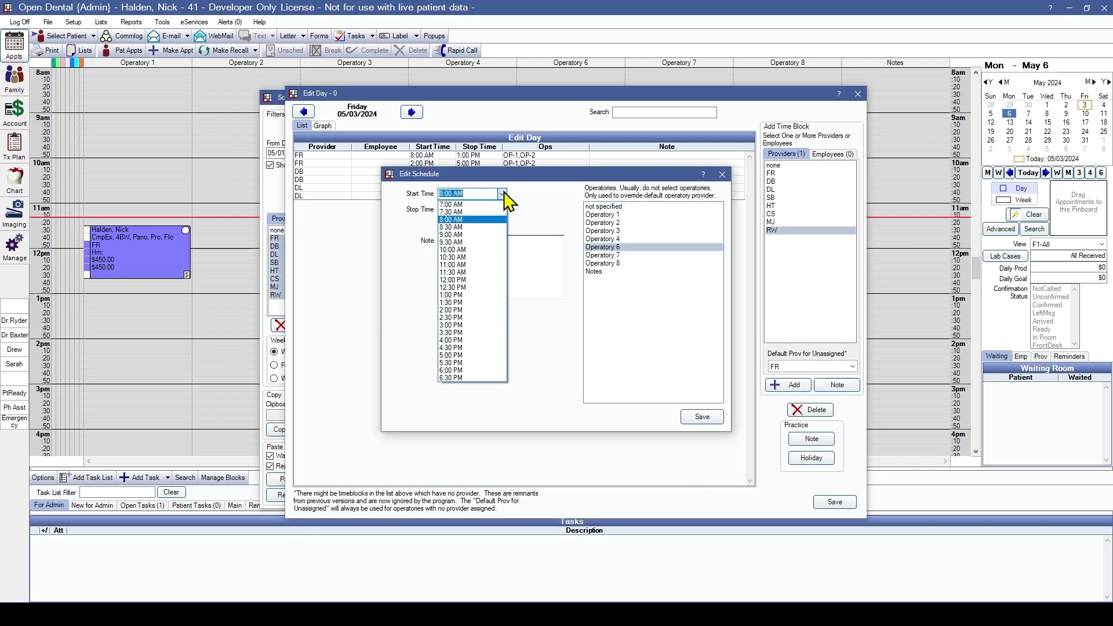
click(503, 194)
click(503, 209)
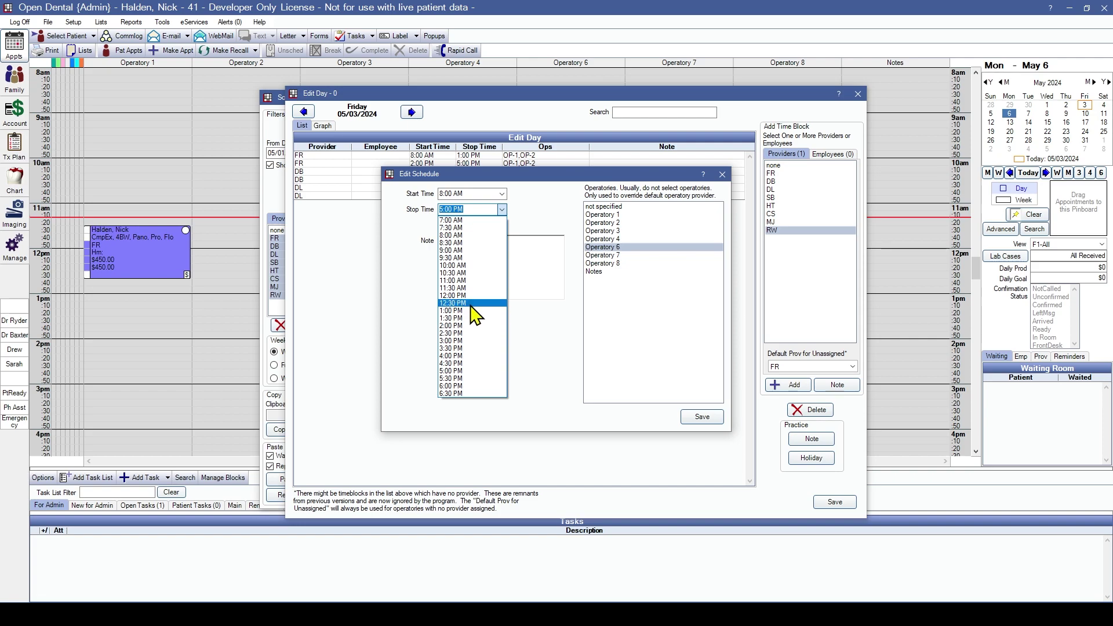
click(480, 297)
click(704, 419)
- Add a second time block for provider RW from 1:00 PM to 5:00 PM in Operatory 6
click(503, 194)
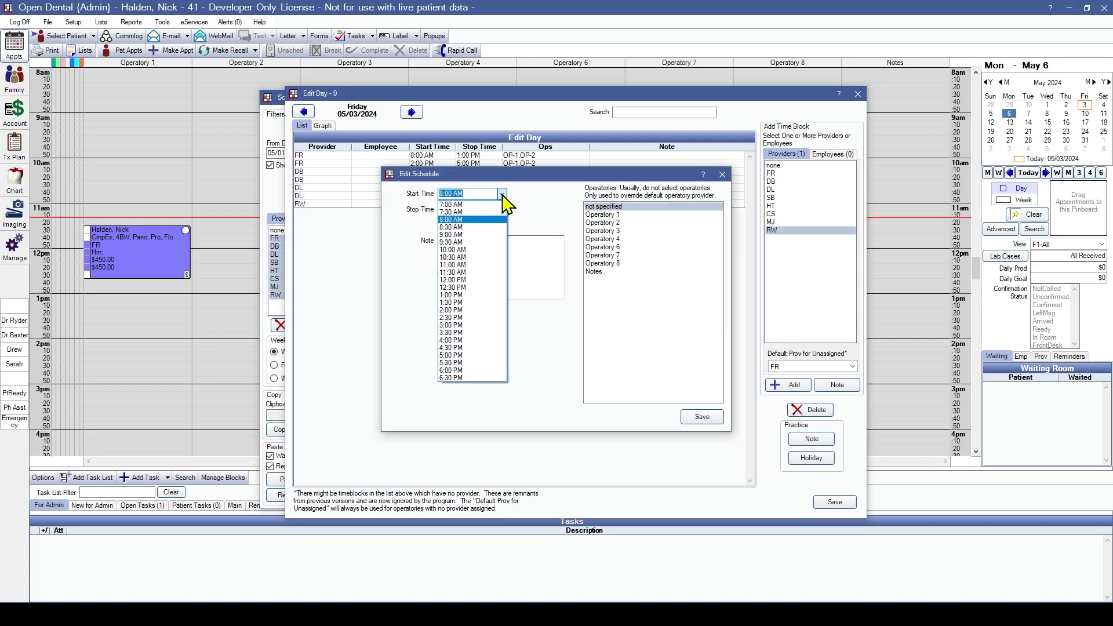
click(465, 296)
click(614, 248)
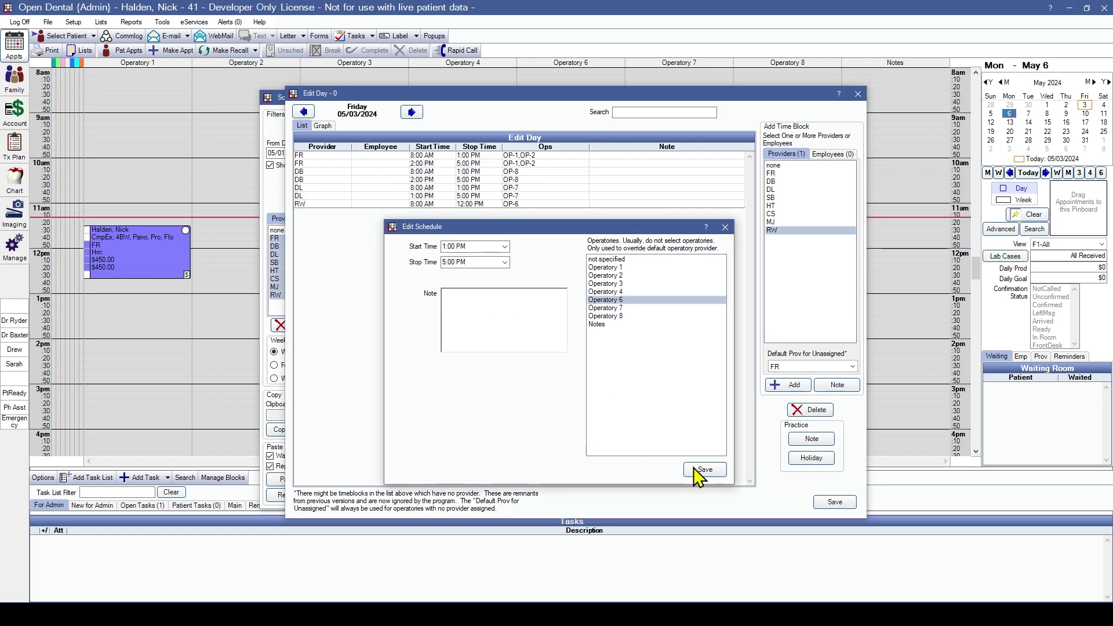
click(700, 471)
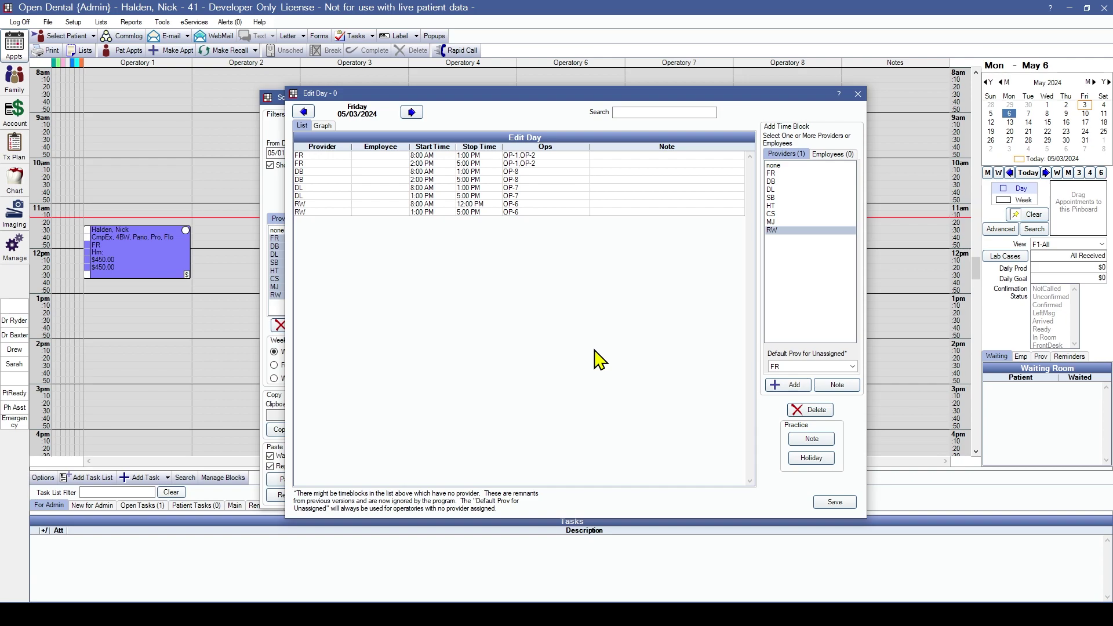
- Add a time block for provider MJ from 8:00 AM to 1:00 PM in Operatory 3 and Operatory 4
click(786, 222)
click(788, 385)
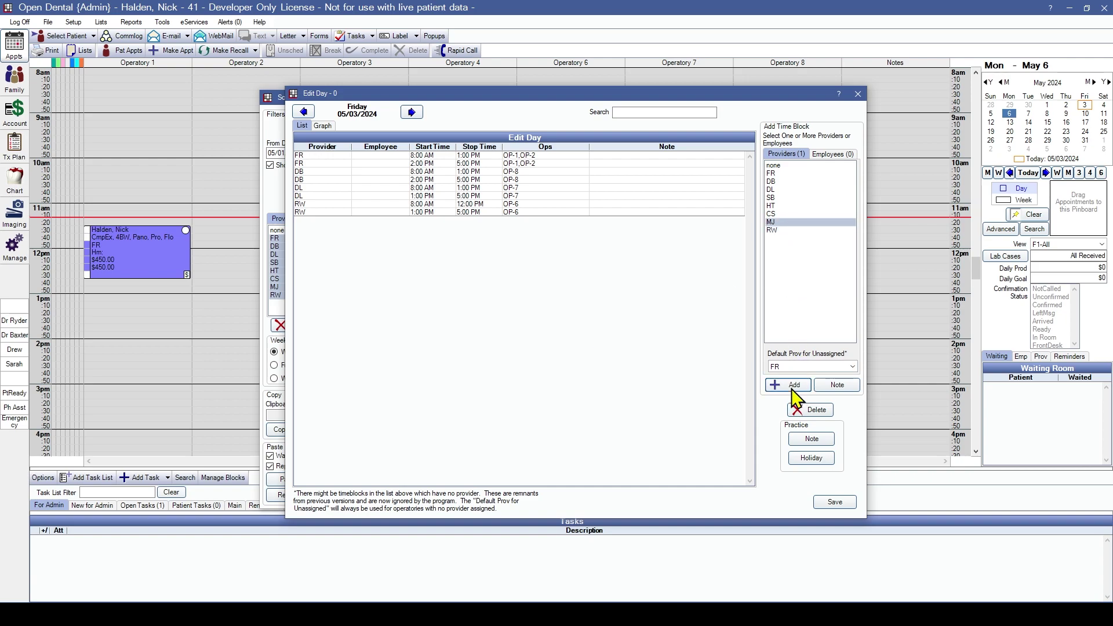
drag(603, 231, 621, 240)
click(502, 194)
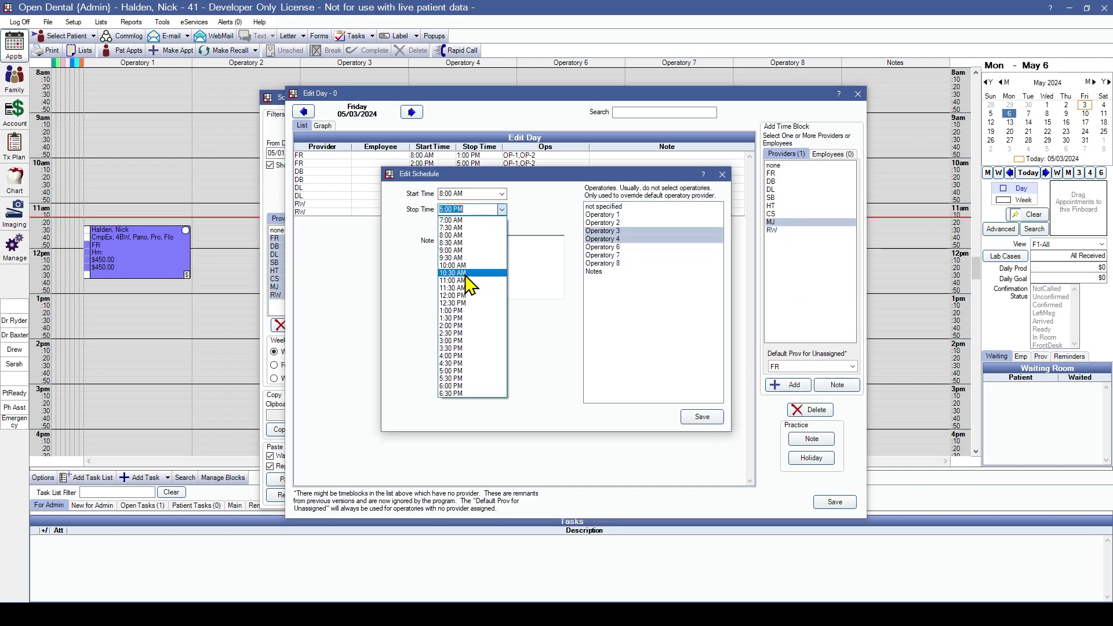
click(468, 319)
click(702, 417)
- Add a second time block for provider MJ from 1:00 PM to 5:00 PM in Operatory 3 and Operatory 4
click(788, 385)
click(503, 193)
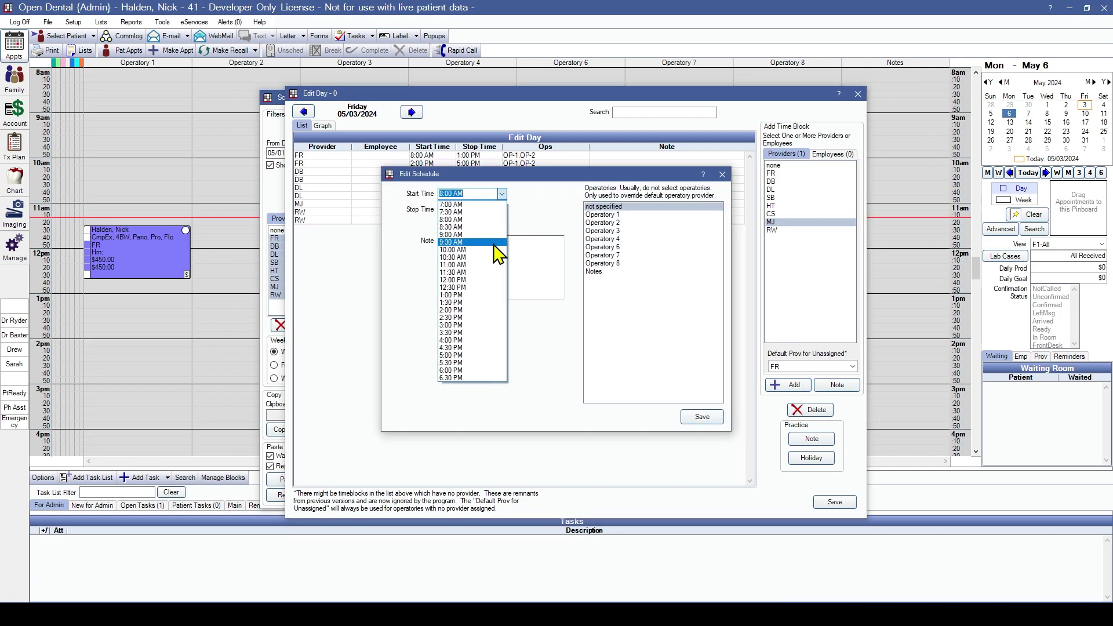
click(468, 310)
drag(603, 231, 623, 239)
click(703, 416)
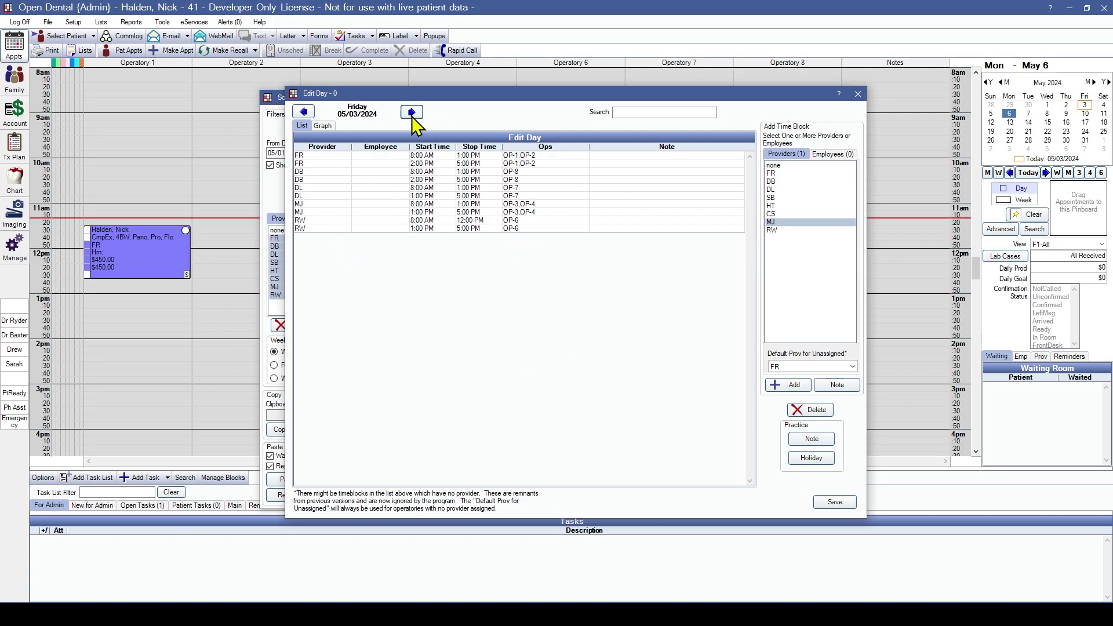
- Save the day schedule for Friday, May 3, 2024
click(412, 113)
click(305, 112)
click(835, 502)
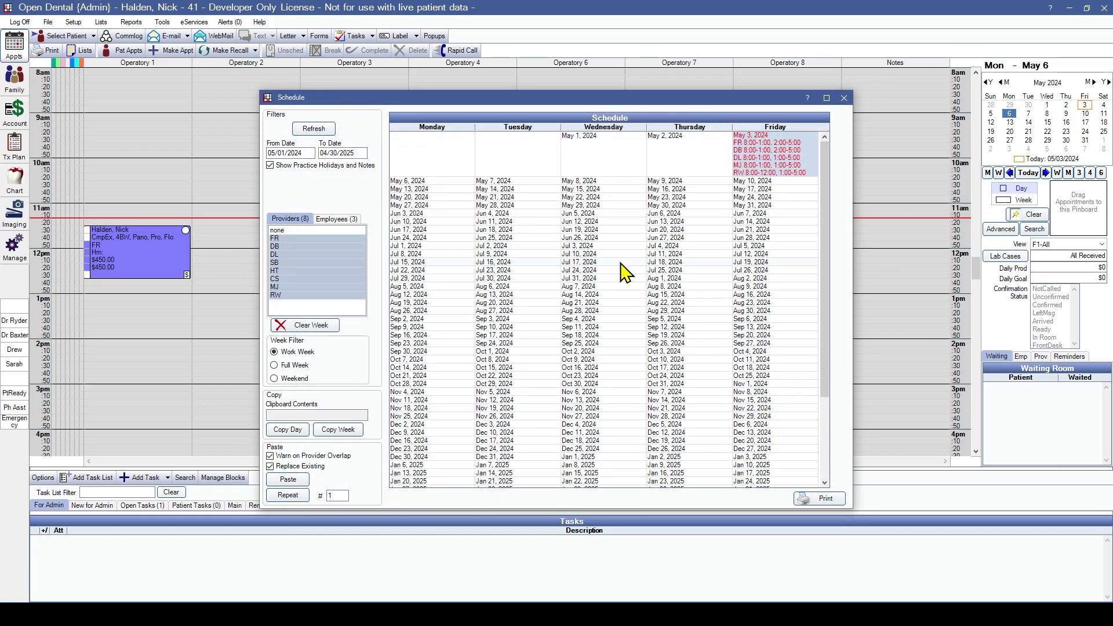
- Copy the day schedule of May 3, 2024 for all selected providers
click(447, 182)
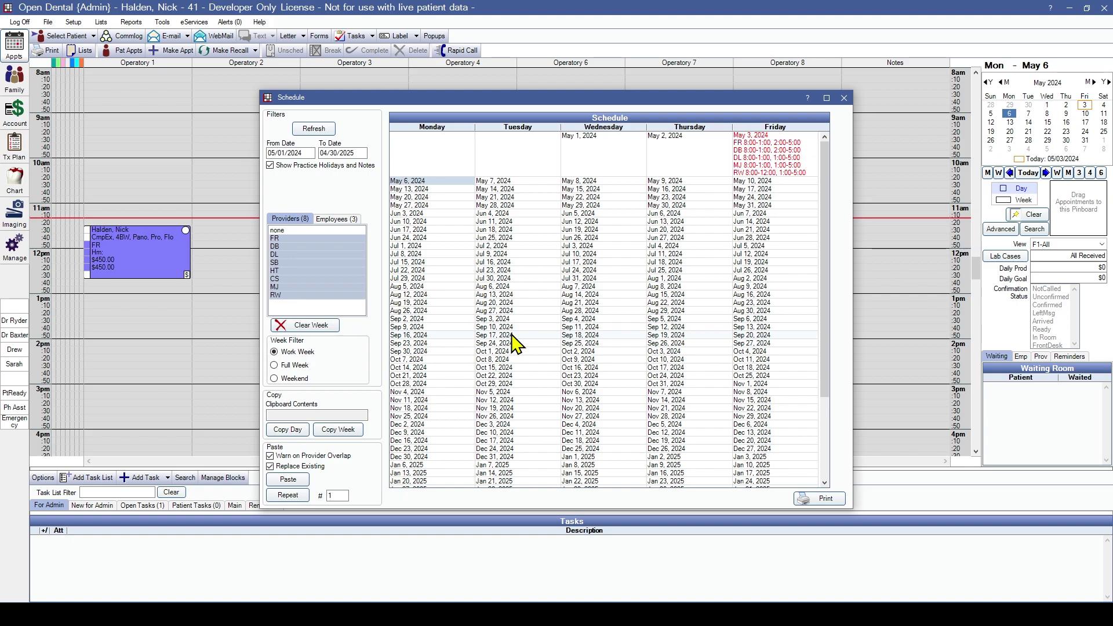
click(774, 160)
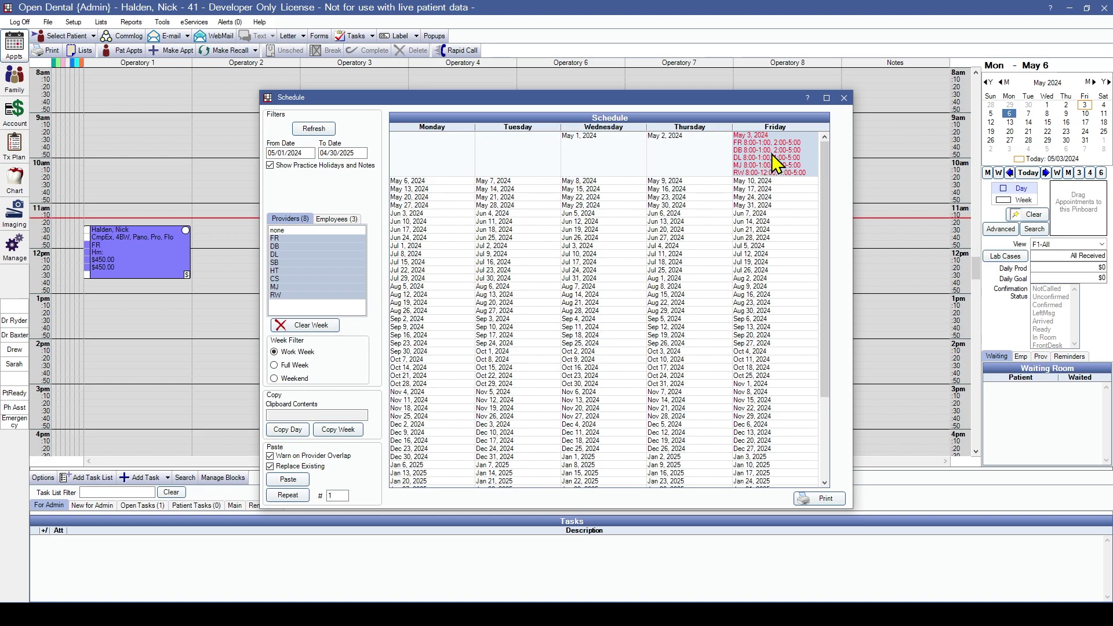
click(287, 430)
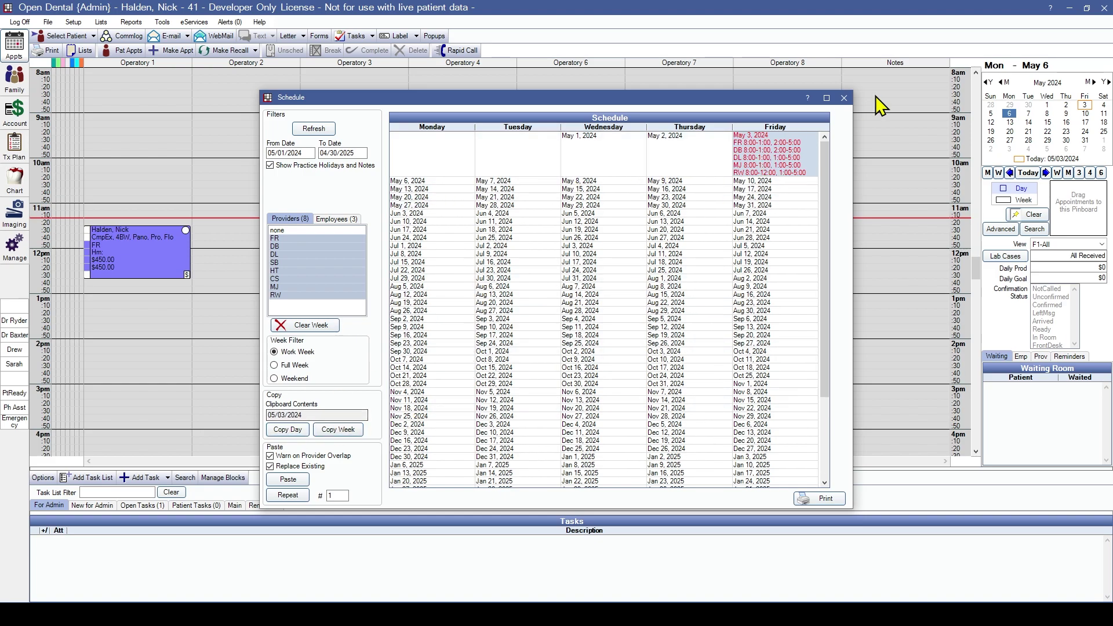
- Repeat the copied day schedule 5 times starting on May 6, 2024, accepting replacement of the providers' existing schedules
click(430, 181)
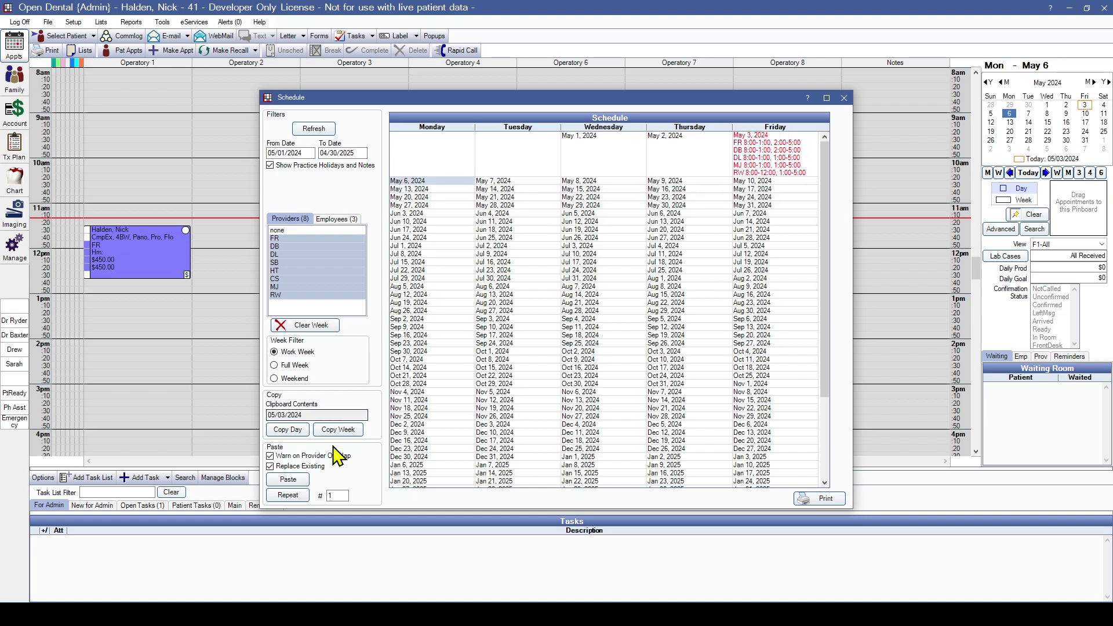
drag(341, 496, 314, 500)
click(291, 493)
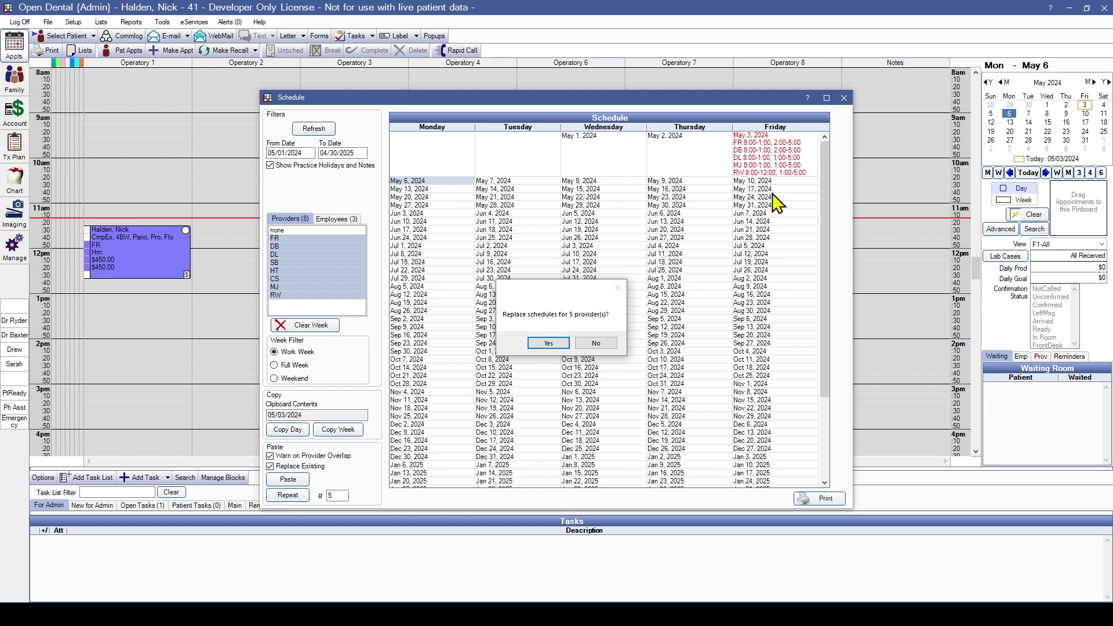
click(547, 342)
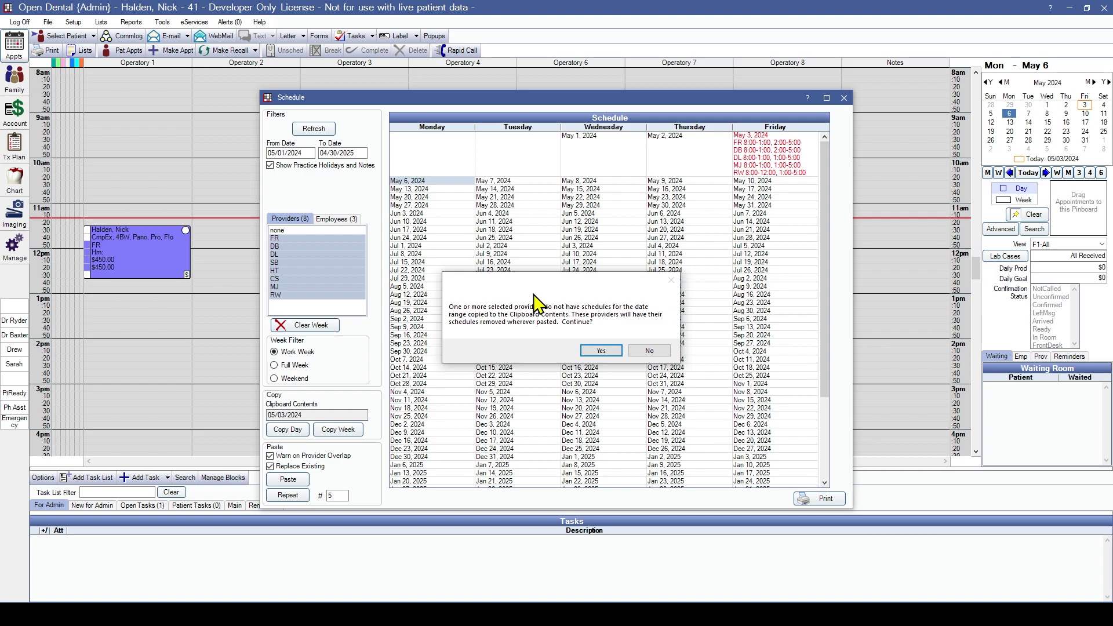
click(601, 351)
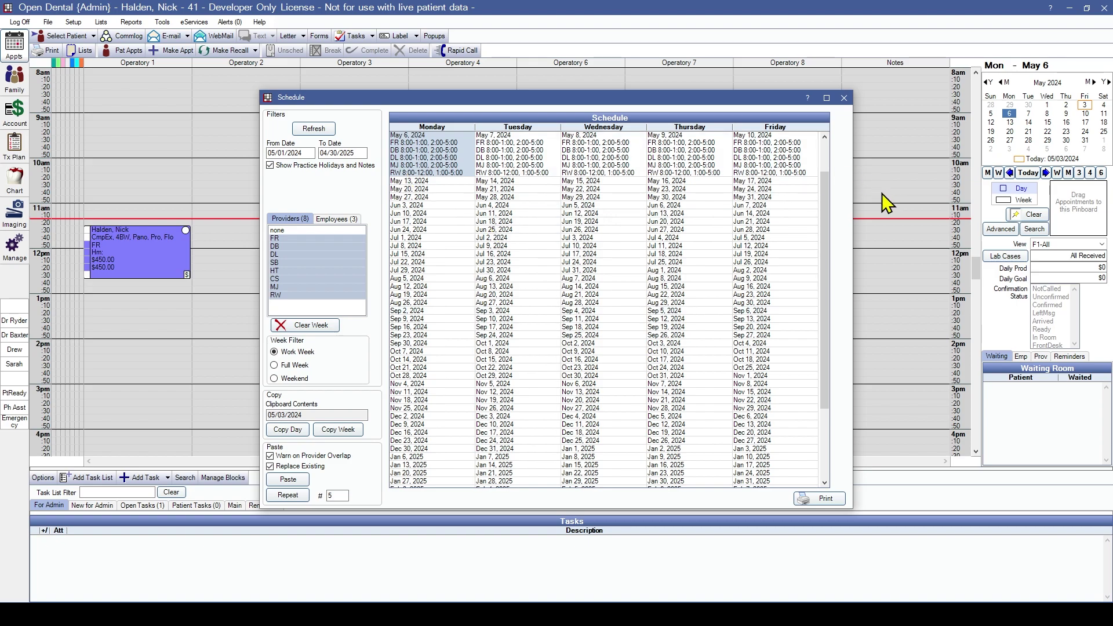
- Copy the week of May 6 to May 10, 2024 and select May 13, 2024 as the paste start
drag(827, 211, 828, 181)
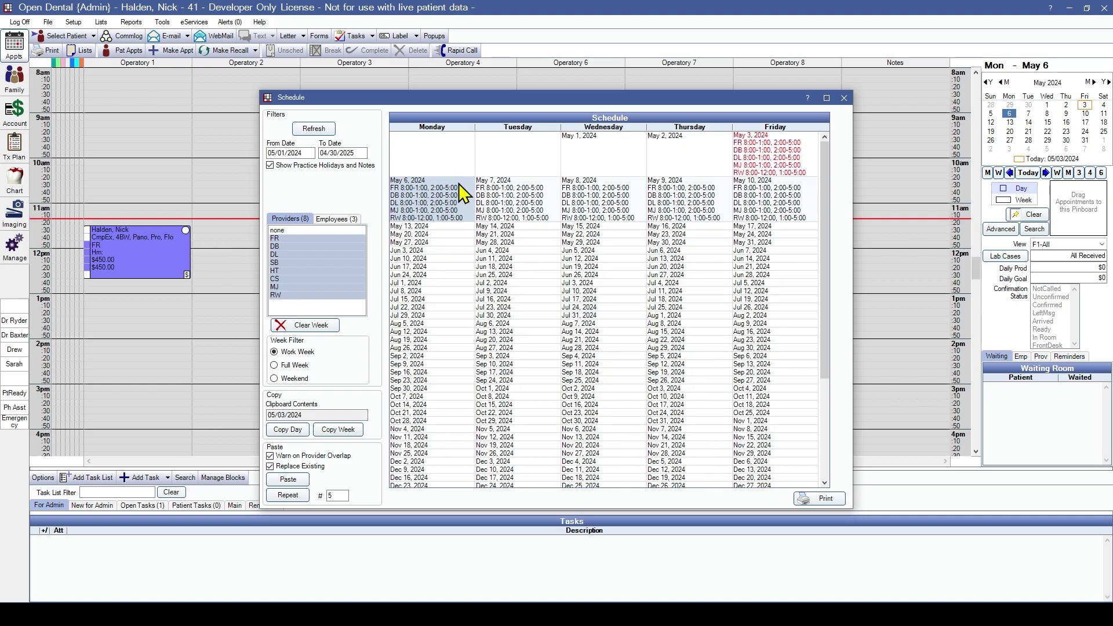
click(351, 430)
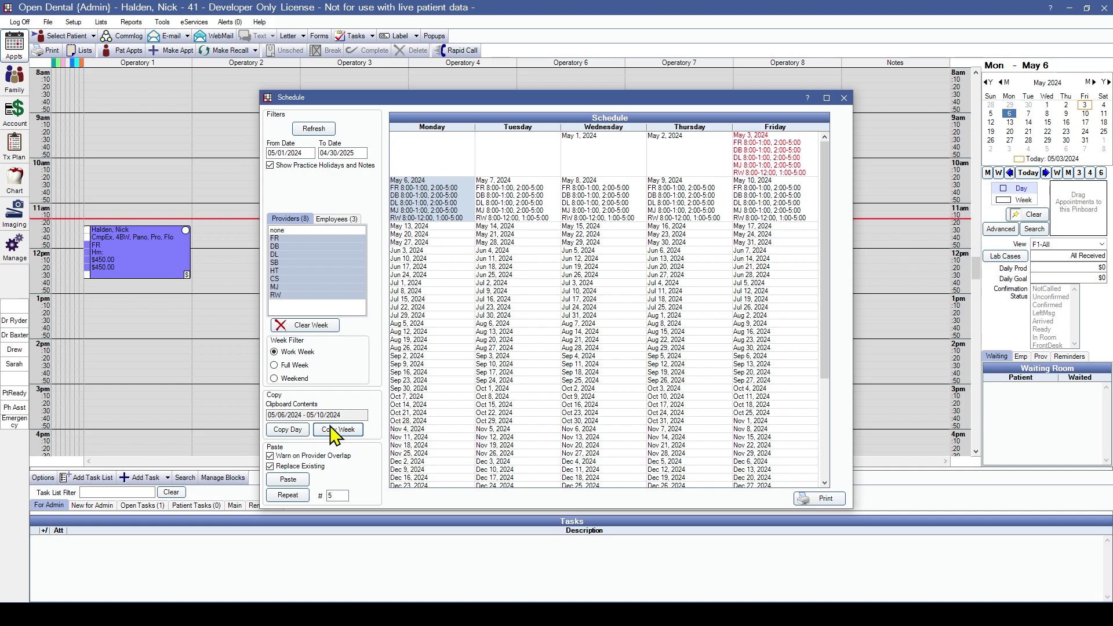
click(425, 229)
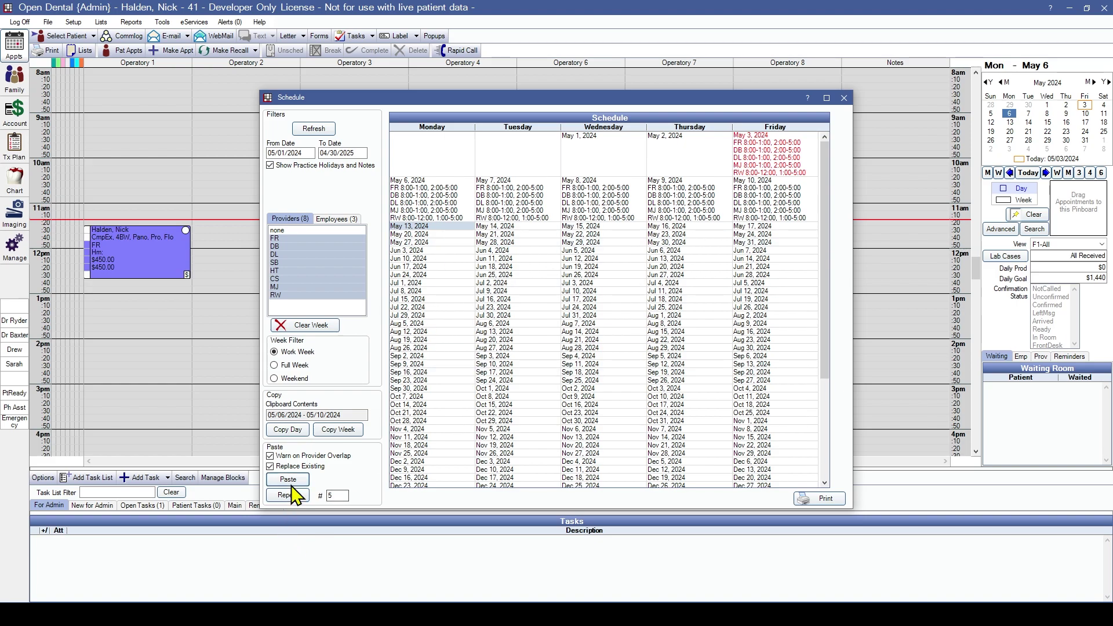
- Add a practice holiday with the note Memorial Day on May 27, 2024 and save the day
double_click(450, 242)
click(786, 454)
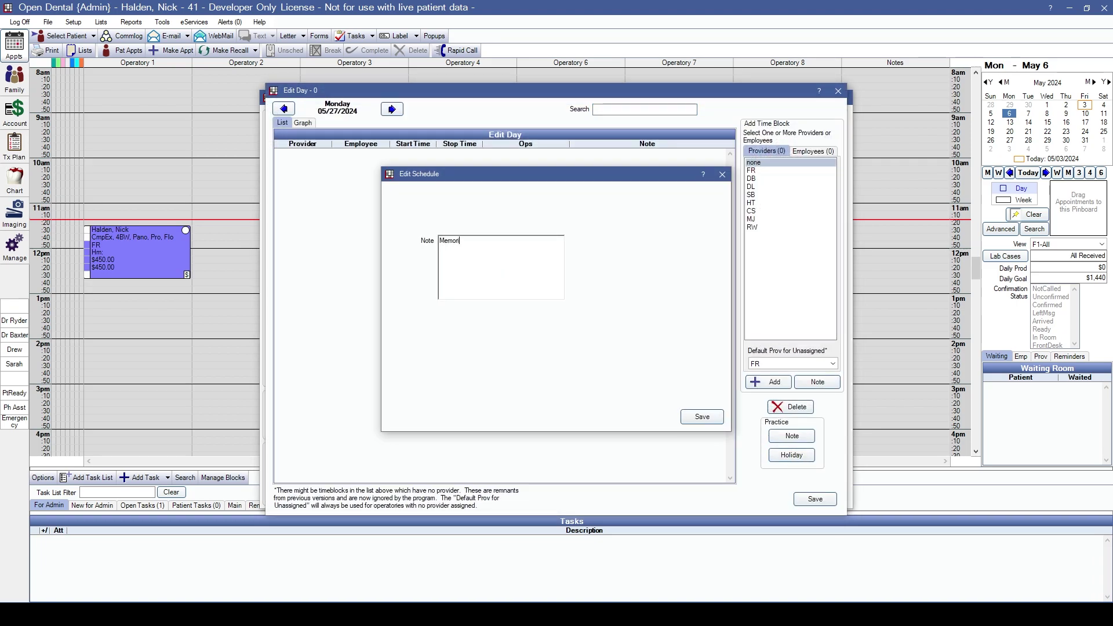
click(702, 418)
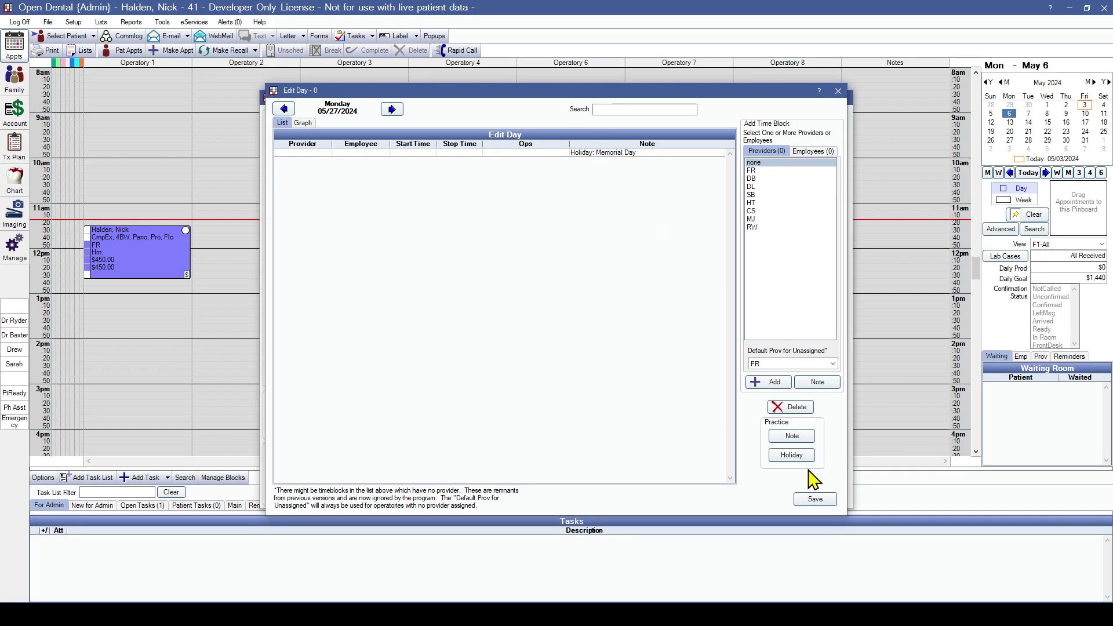
click(815, 500)
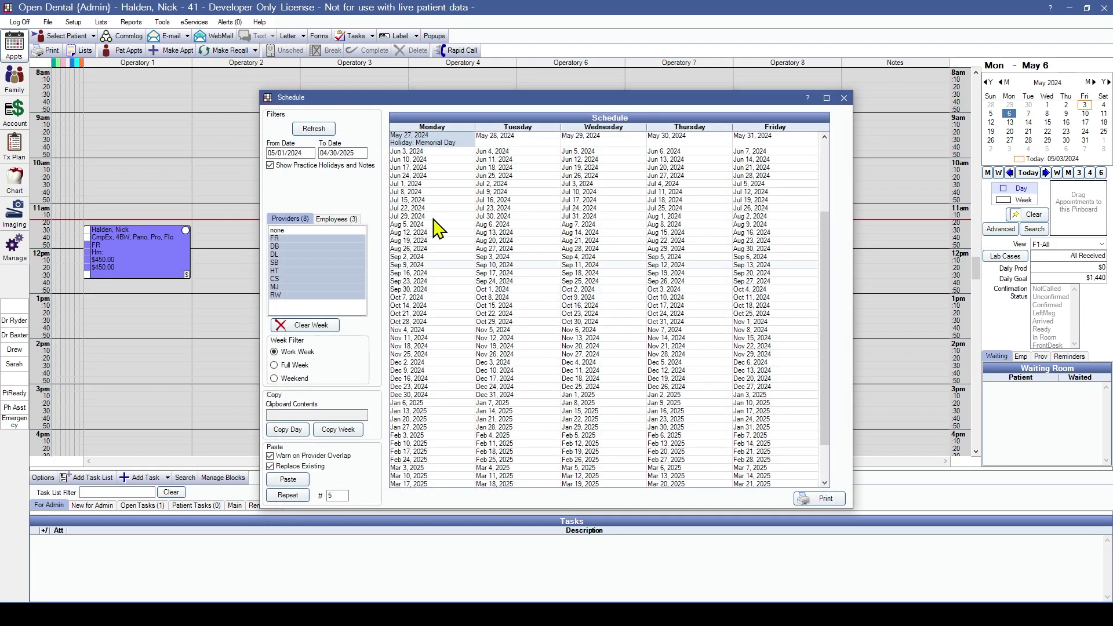
- Add a practice holiday with the note Fourth of July on July 4, 2024 and save the day
double_click(674, 187)
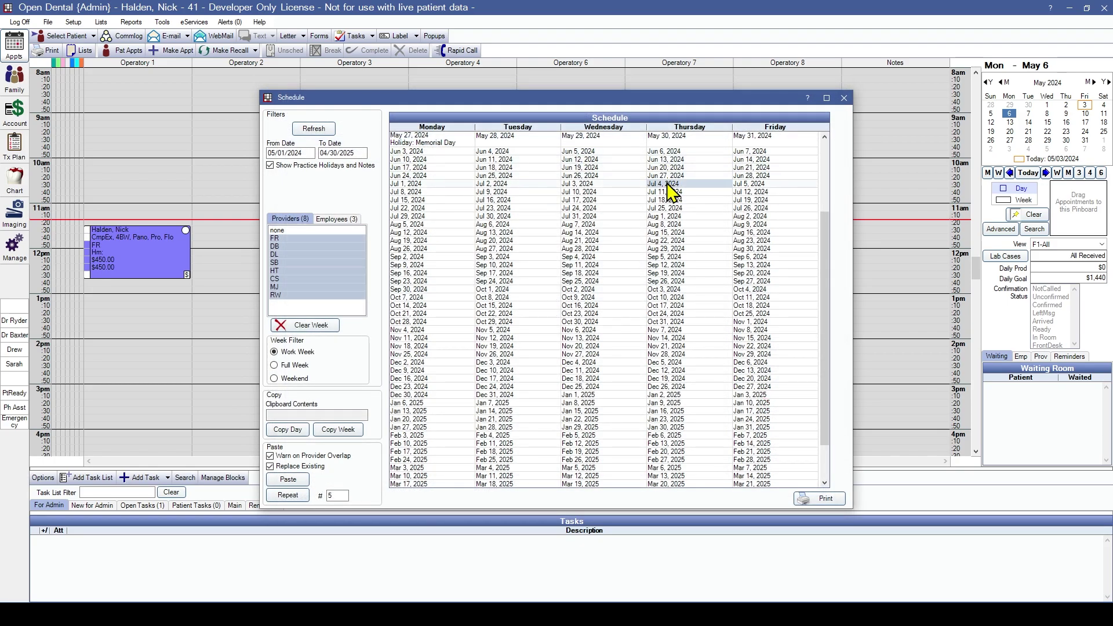
click(784, 455)
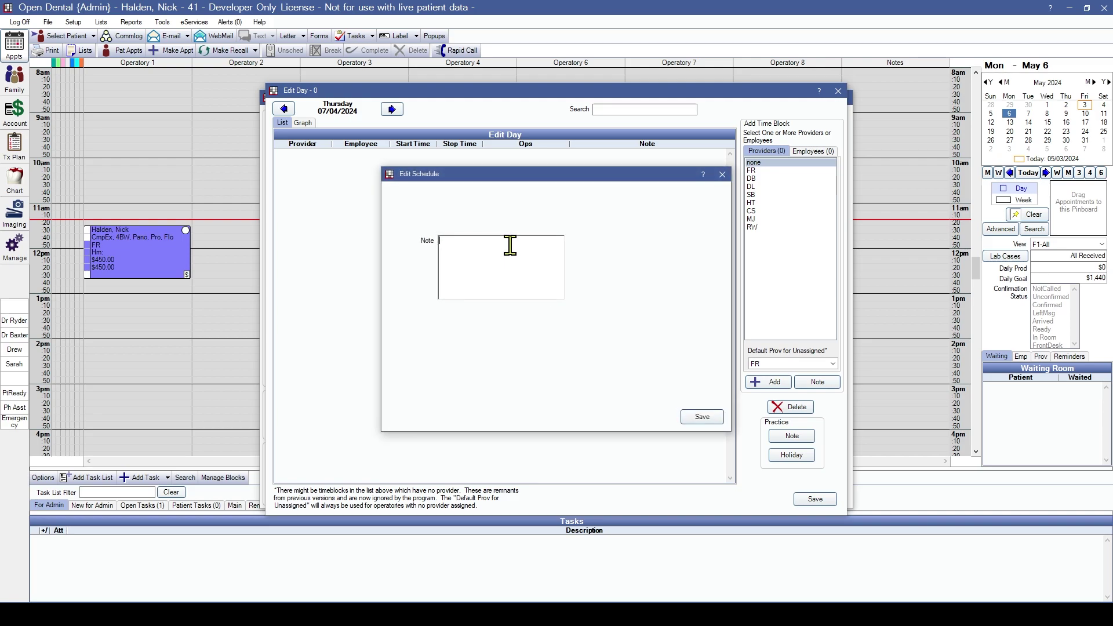
text(Fourth fof July)
click(709, 419)
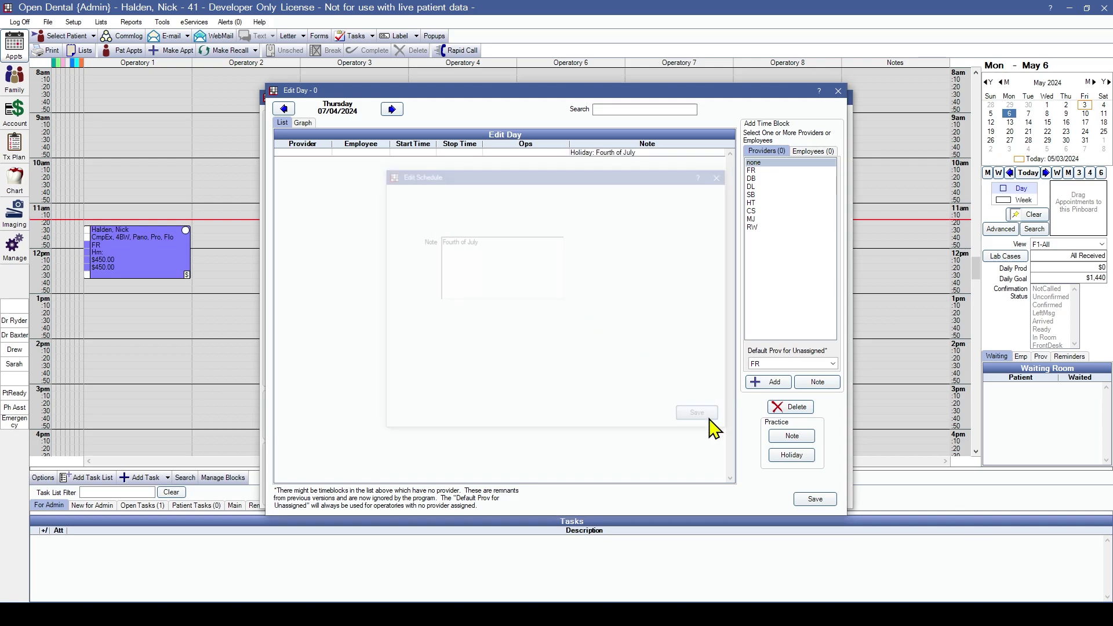
click(824, 499)
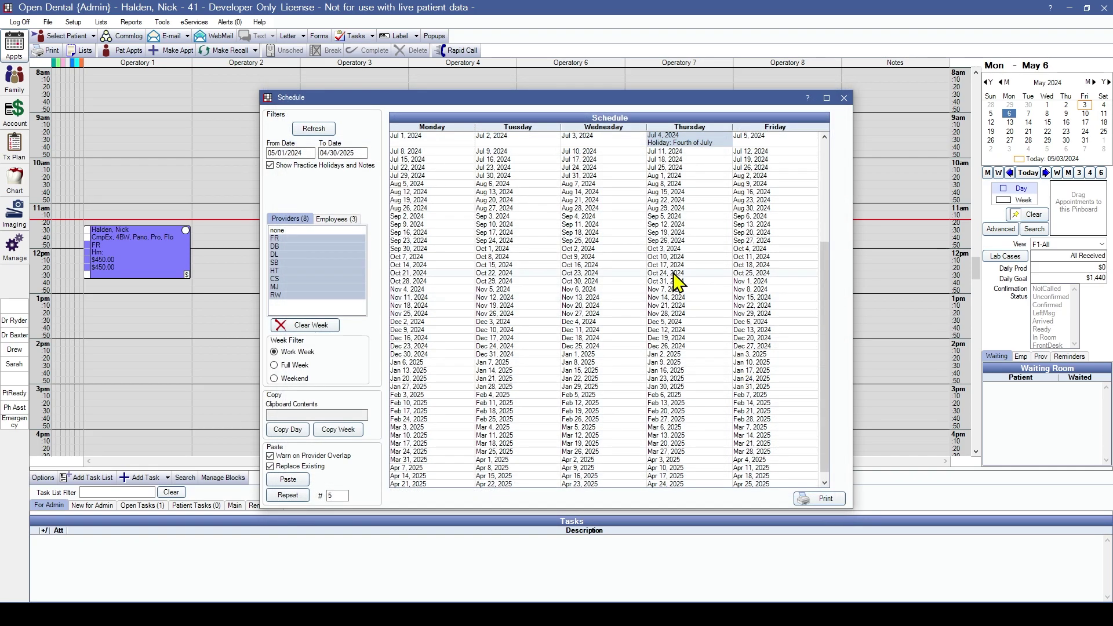
- Copy the weekly schedule of May 6 to May 10, 2024
scroll(678, 283, up, 5)
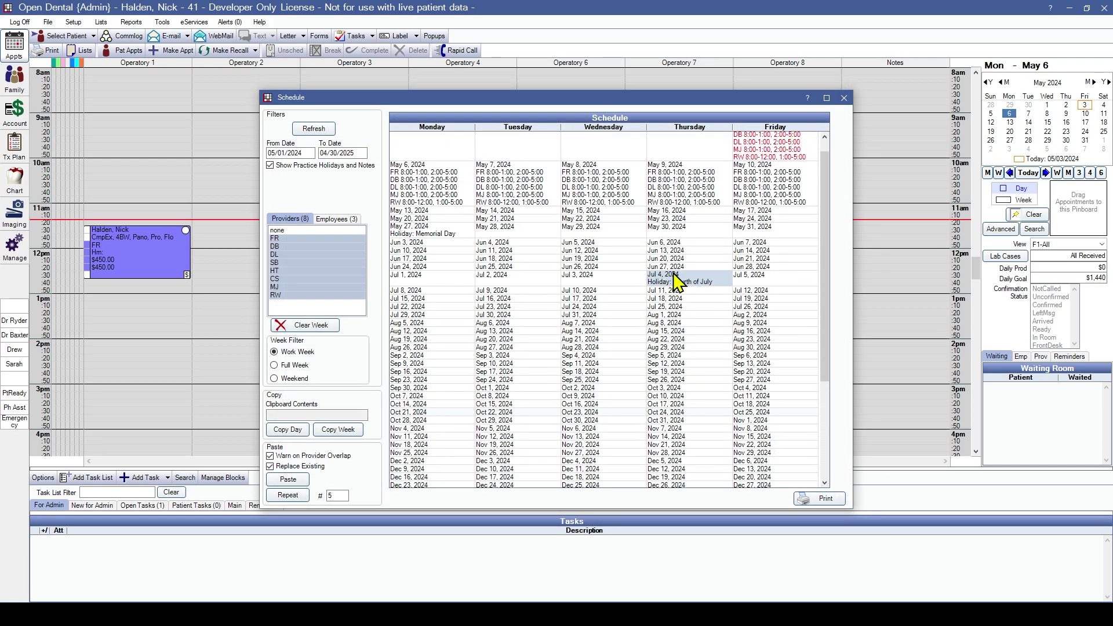
click(449, 197)
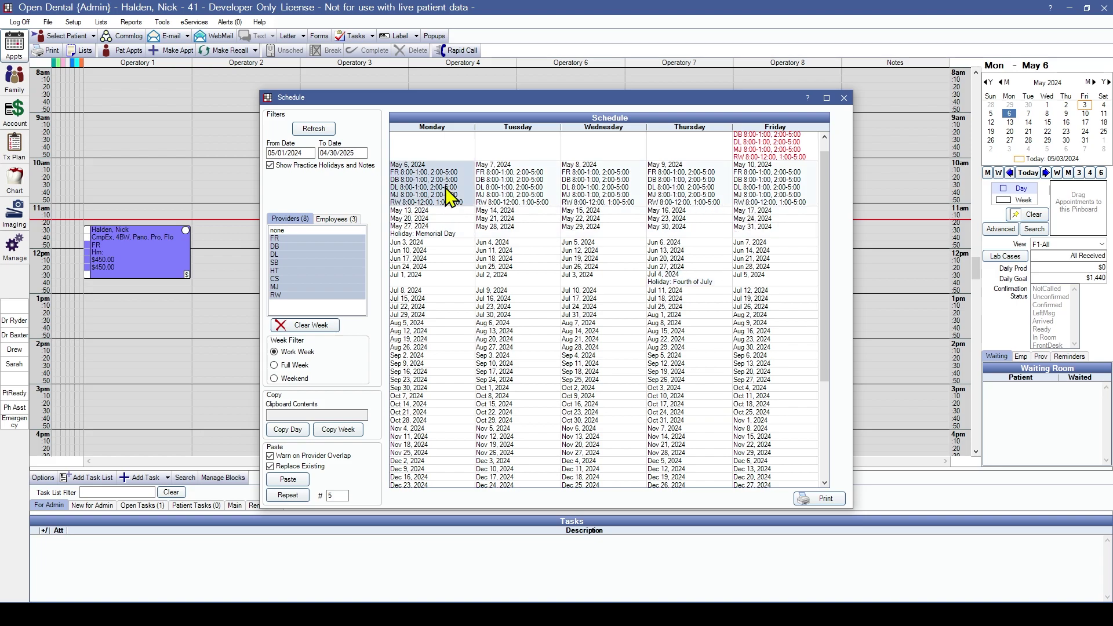
click(347, 430)
- Paste the copied week repeatedly 52 times starting May 13, 2024, replacing existing provider schedules and keeping the holidays
click(420, 212)
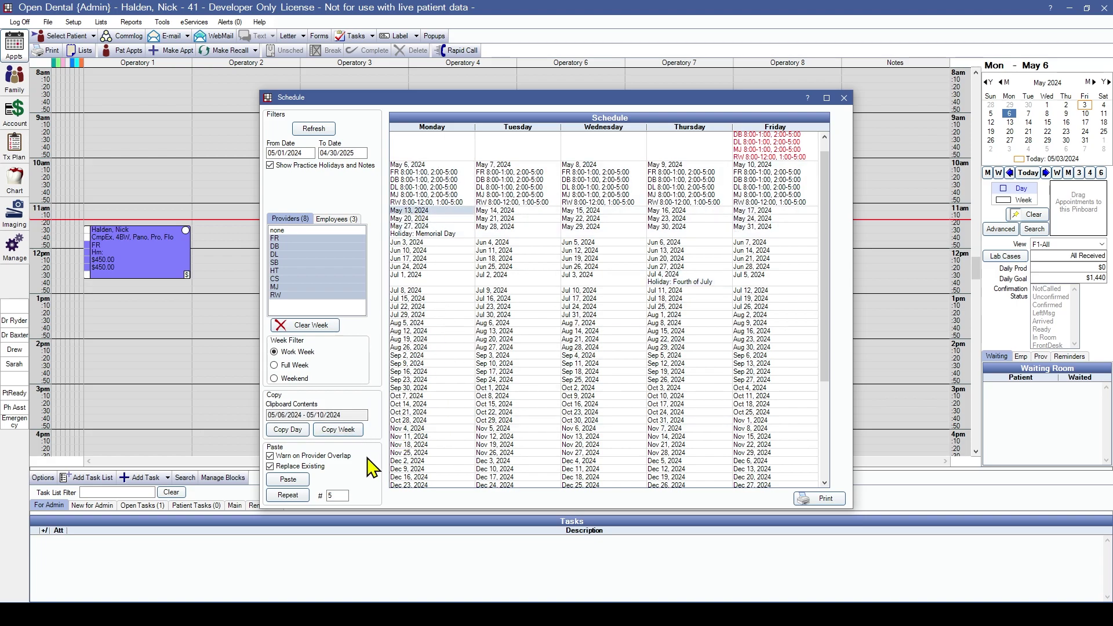
drag(336, 496, 318, 497)
text(52)
click(288, 496)
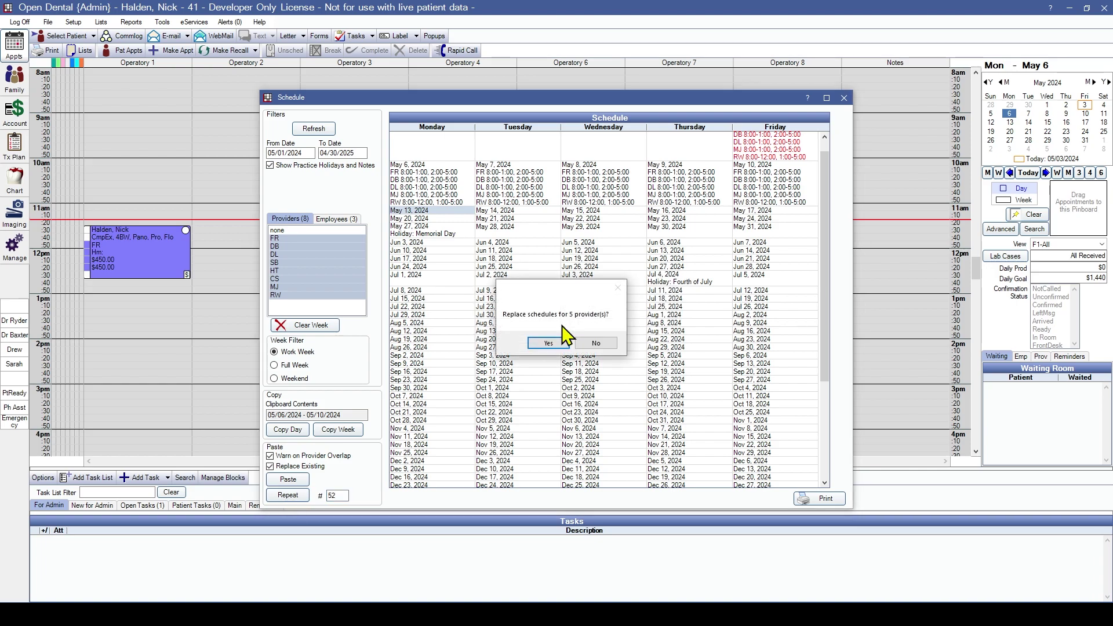
click(545, 342)
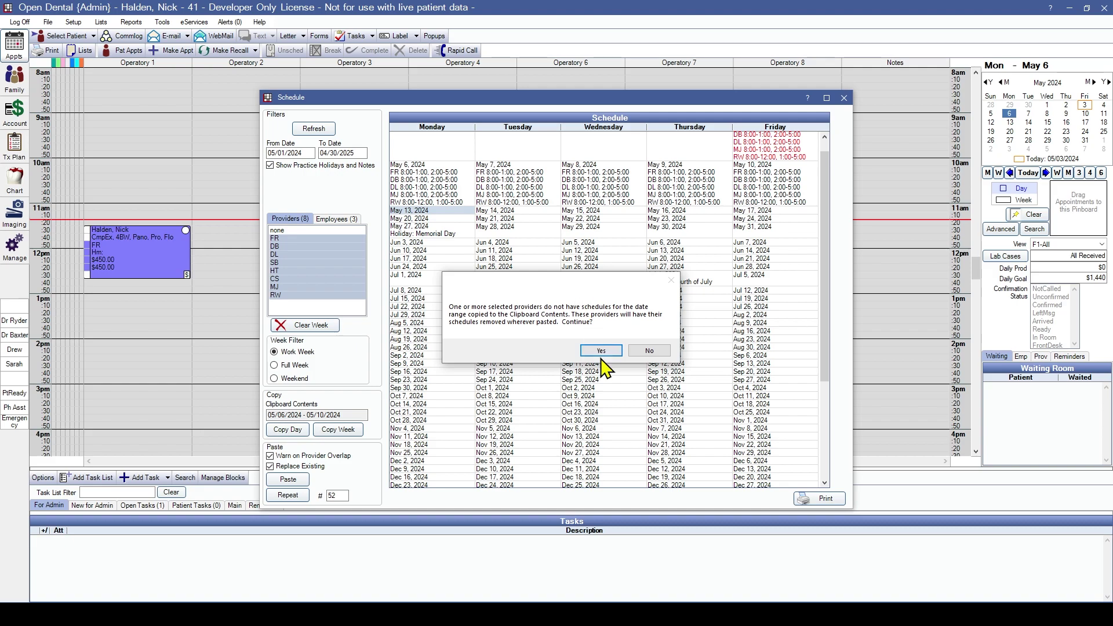
click(600, 347)
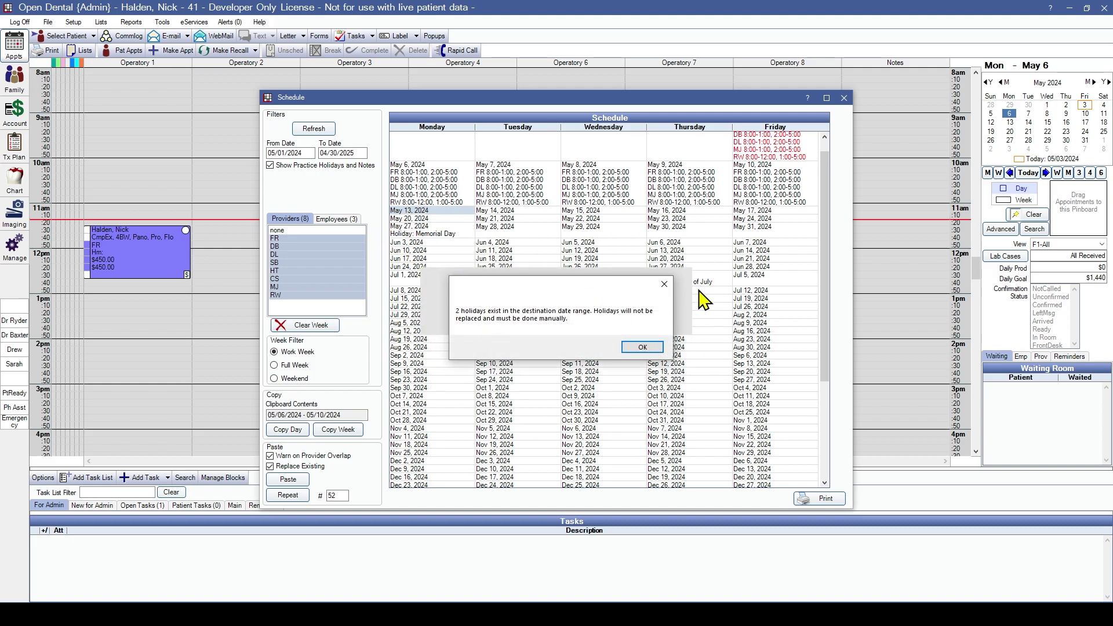
click(643, 347)
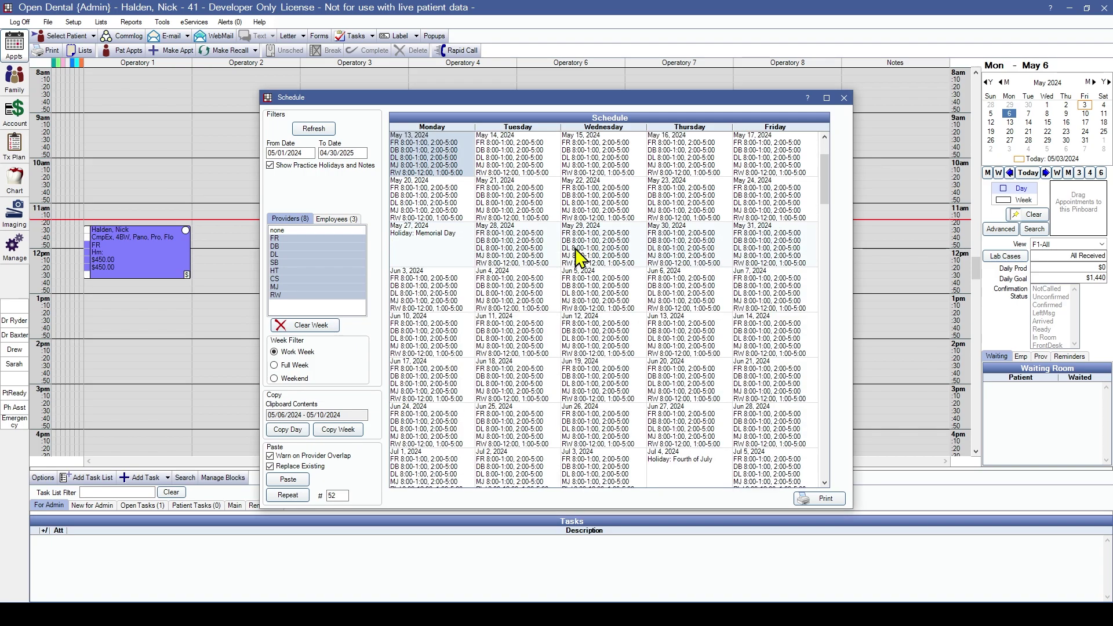
click(419, 248)
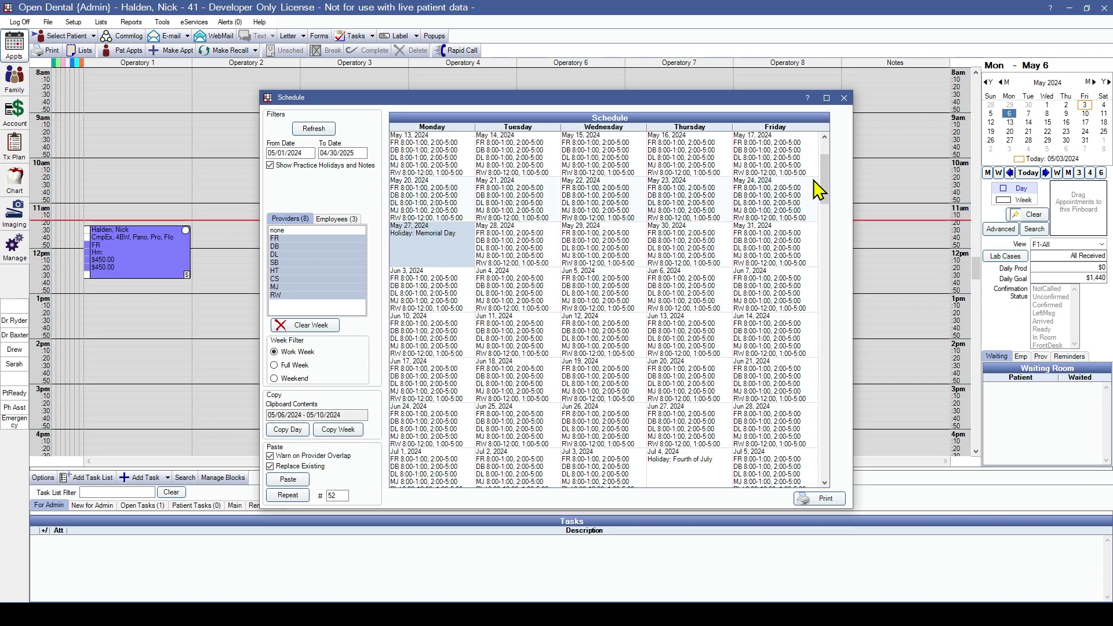
- Delete all provider time blocks from the schedule of December 25, 2024
drag(826, 179, 828, 353)
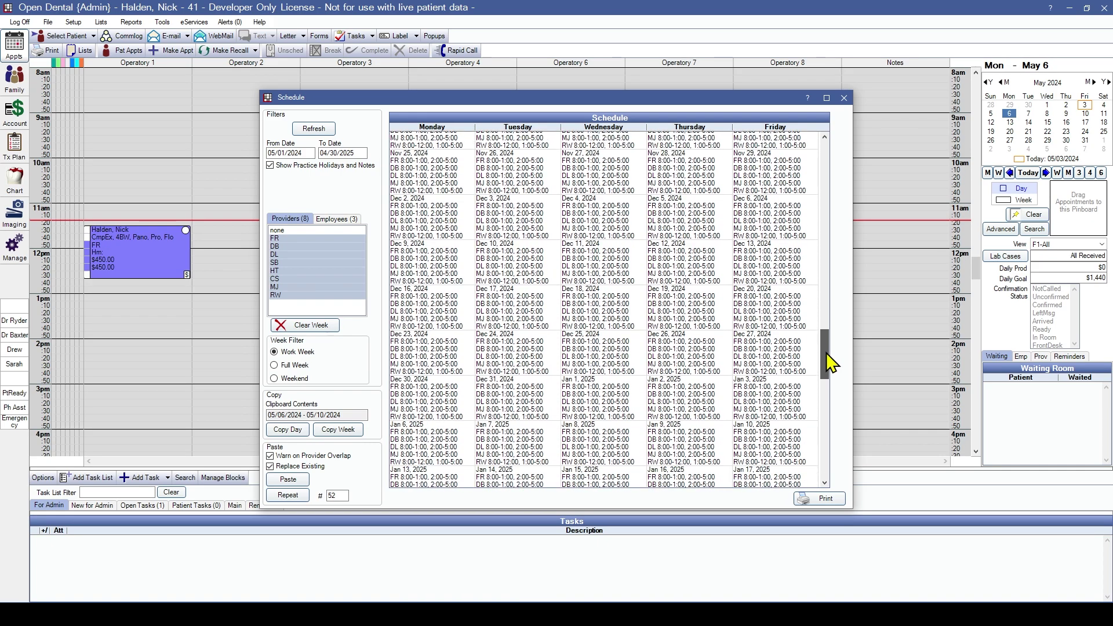
double_click(598, 359)
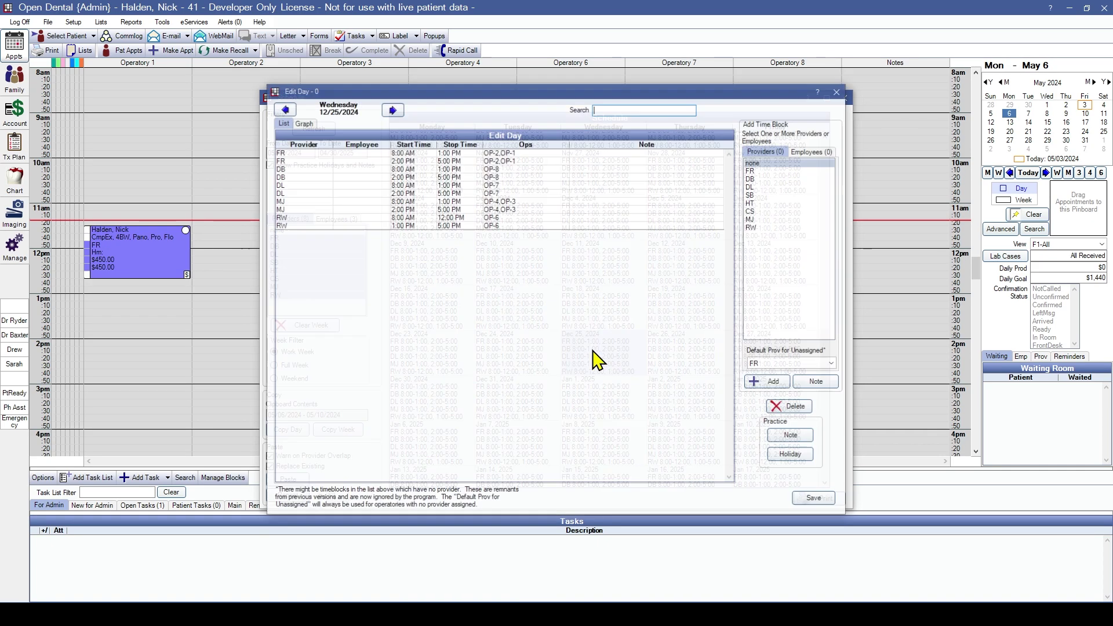
drag(436, 152, 455, 322)
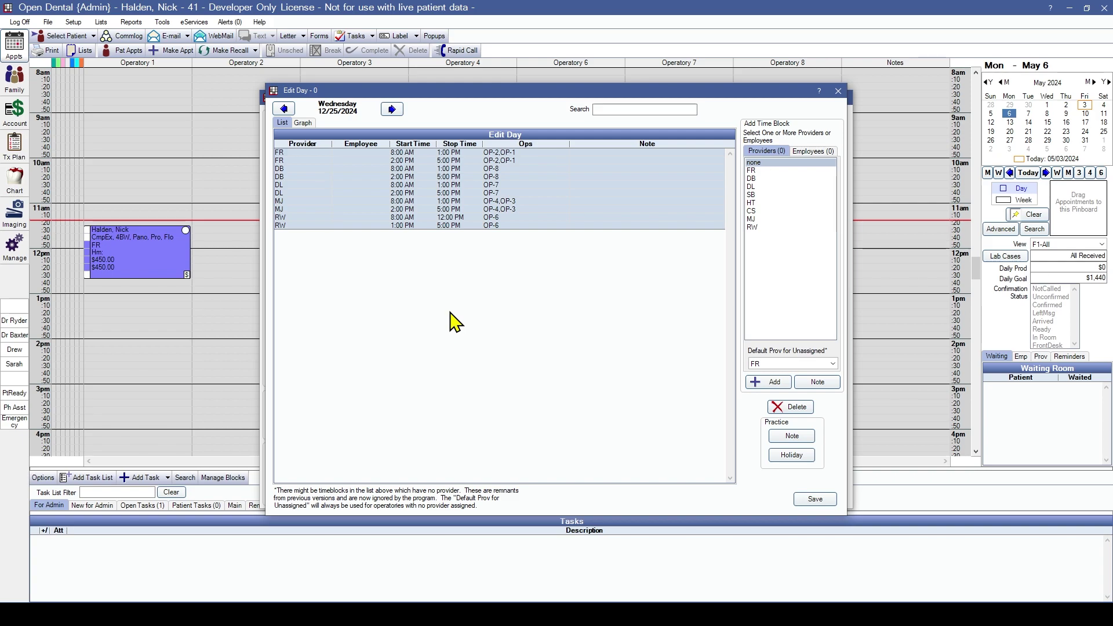
click(784, 407)
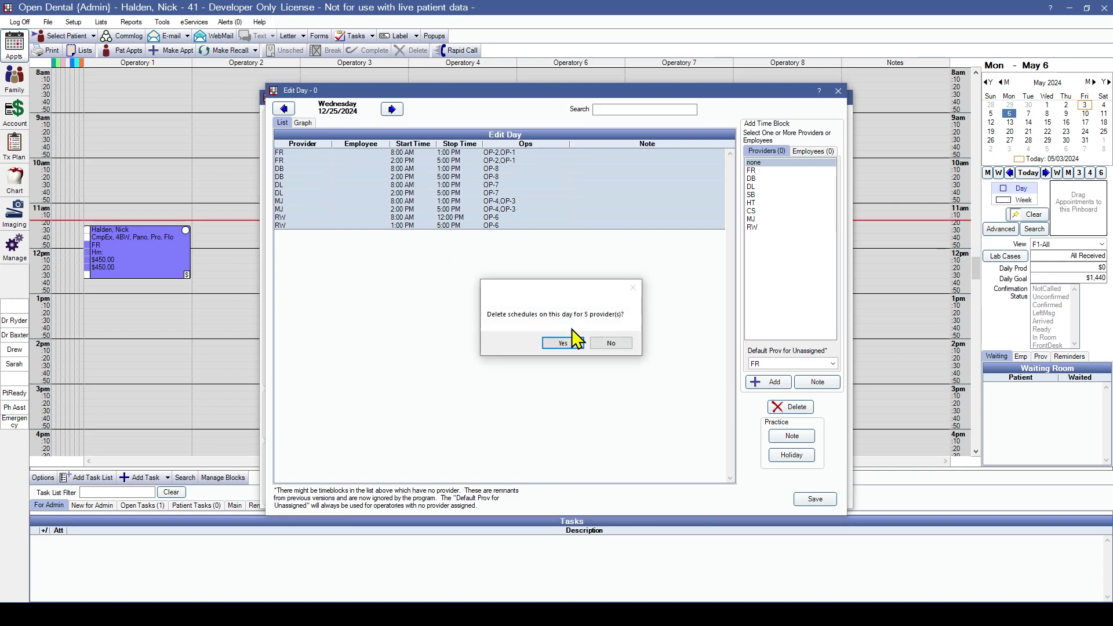
click(562, 344)
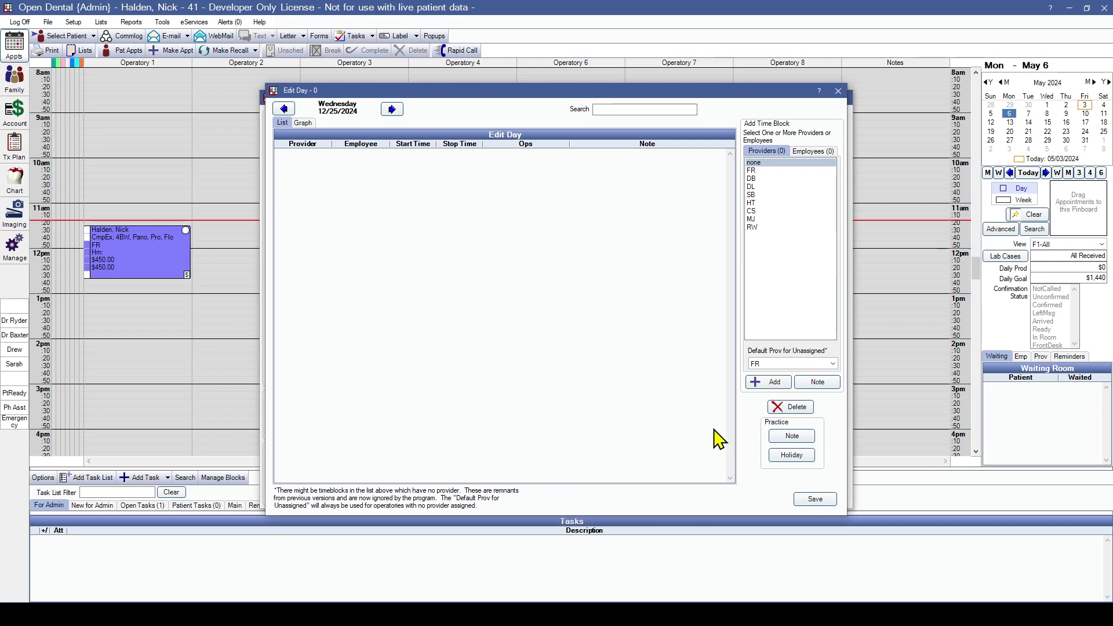
- Add a practice holiday with the note Christmas on December 25, 2024 and save the day
click(792, 456)
text(Christ)
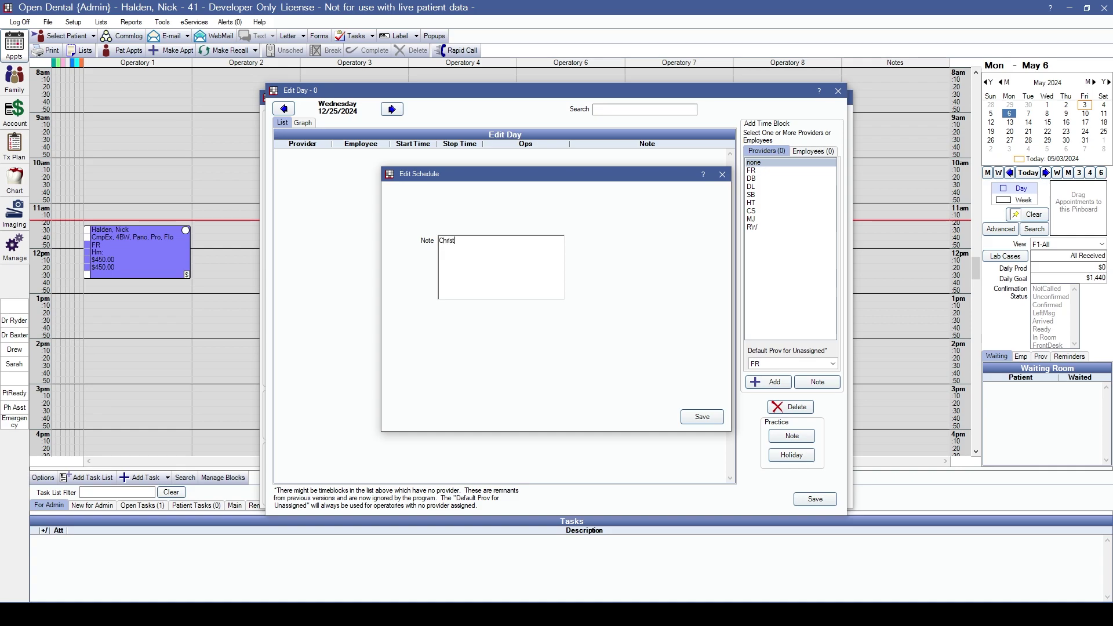
text(mas)
click(699, 418)
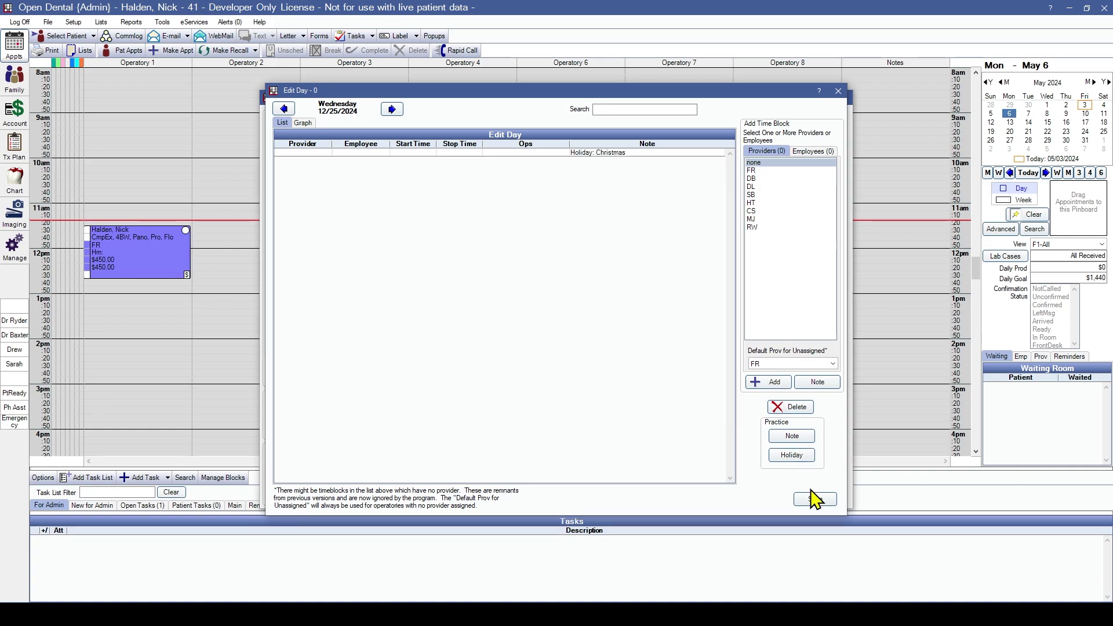
click(816, 499)
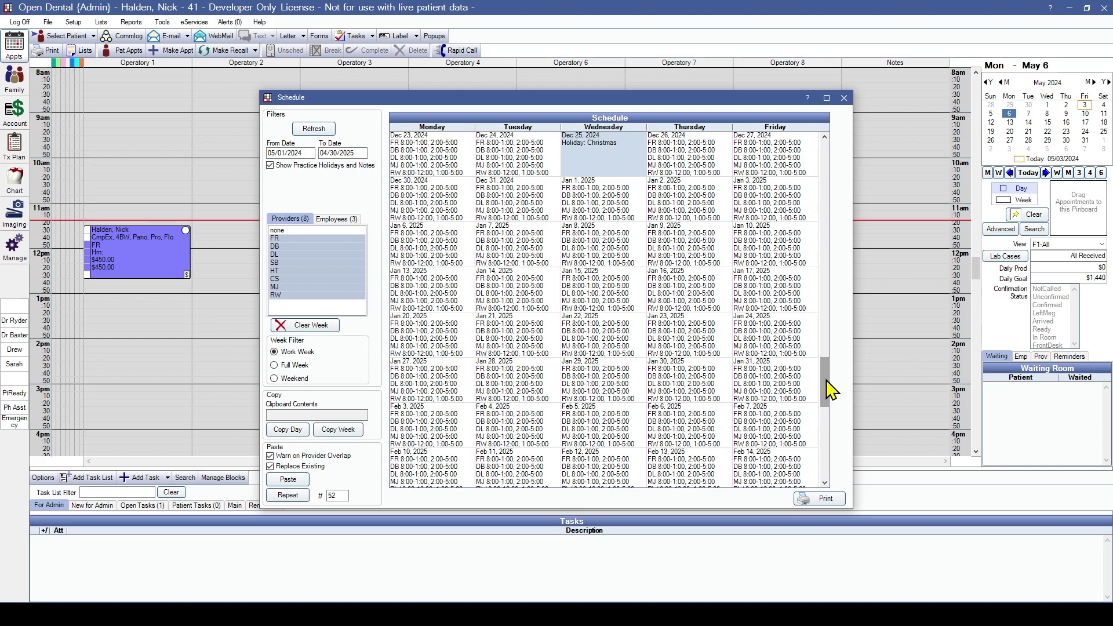
- Close the schedule and check the appointment views of May 6, May 27 and May 3, 2024
drag(827, 381, 842, 150)
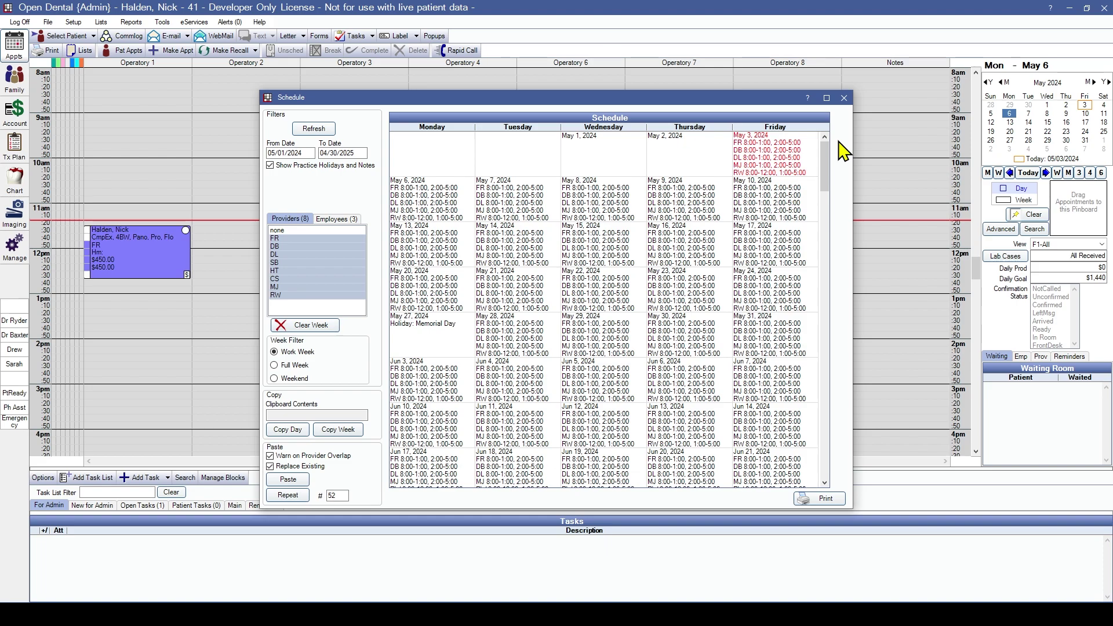
click(844, 98)
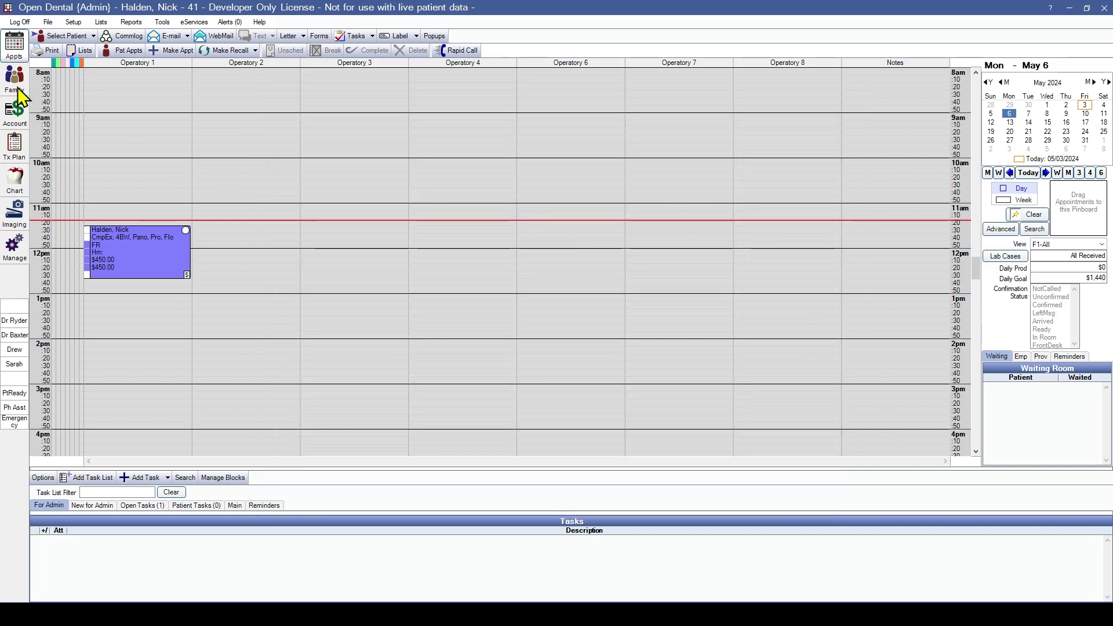
scroll(464, 214, up, 3)
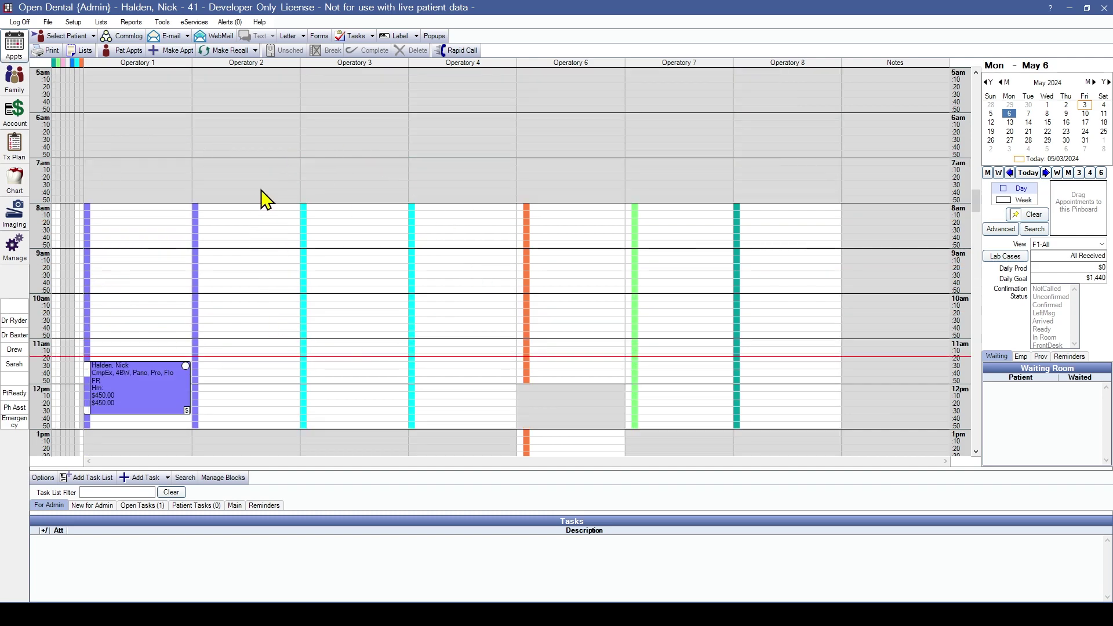
scroll(422, 255, down, 2)
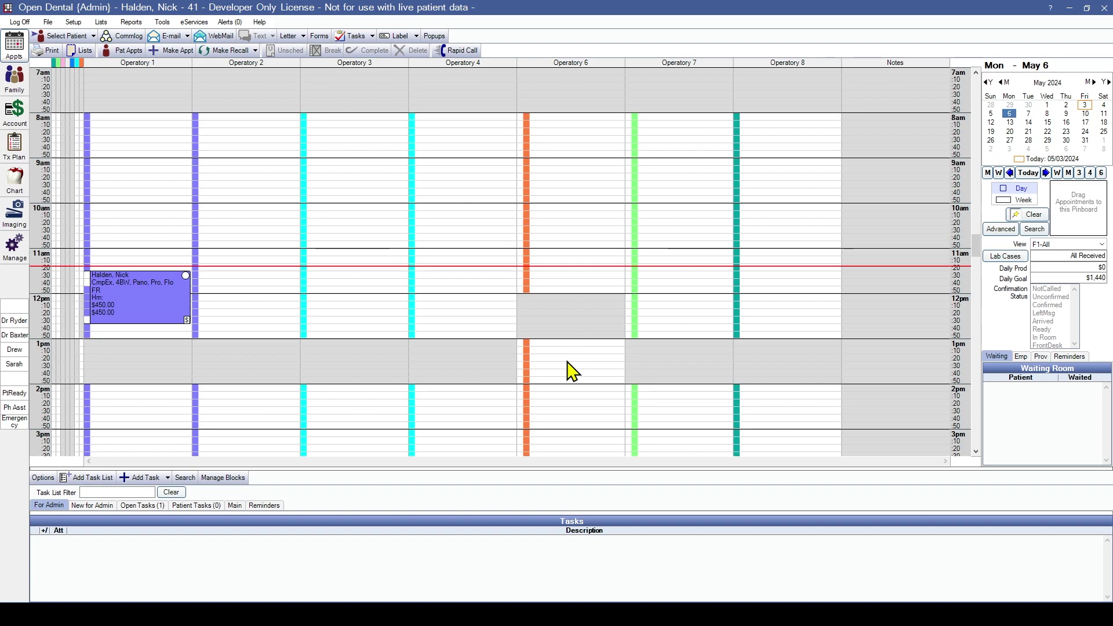
click(1010, 141)
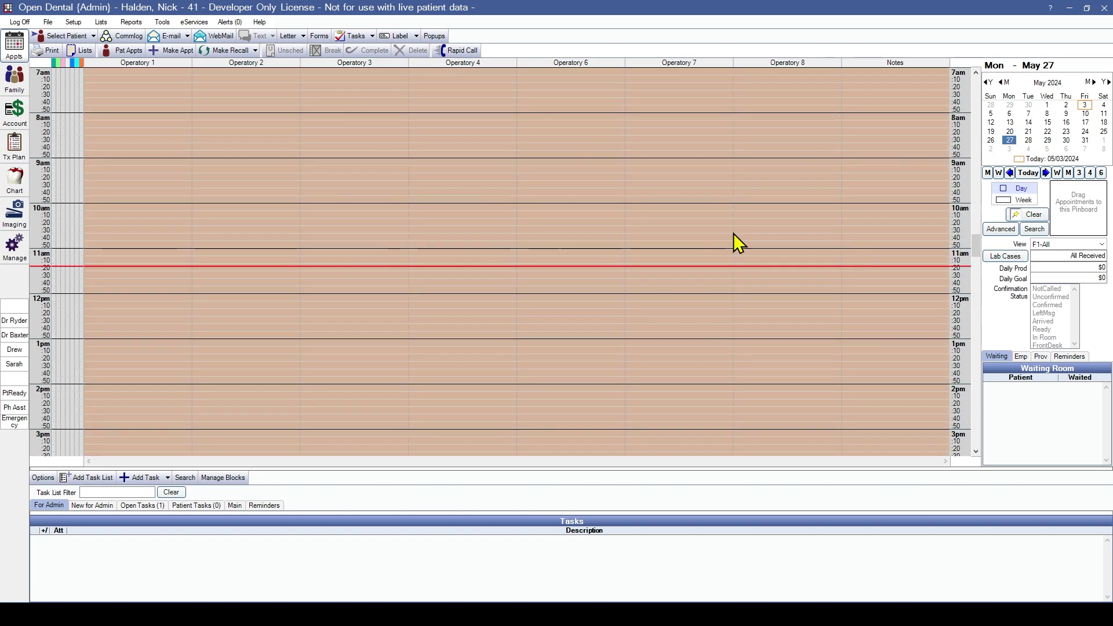
scroll(391, 307, up, 2)
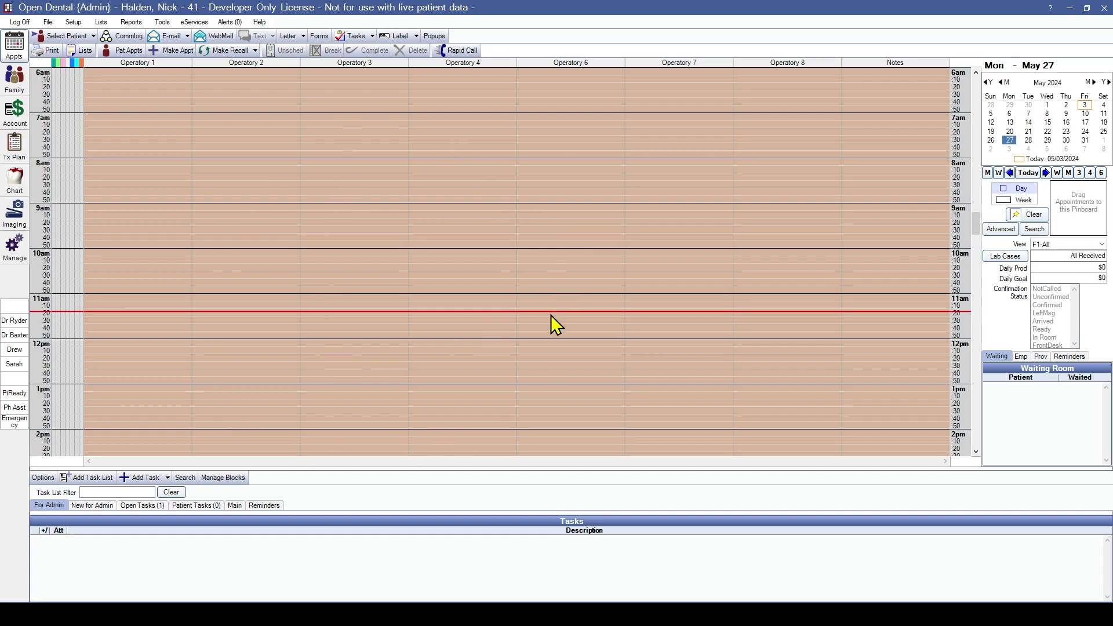
click(1086, 106)
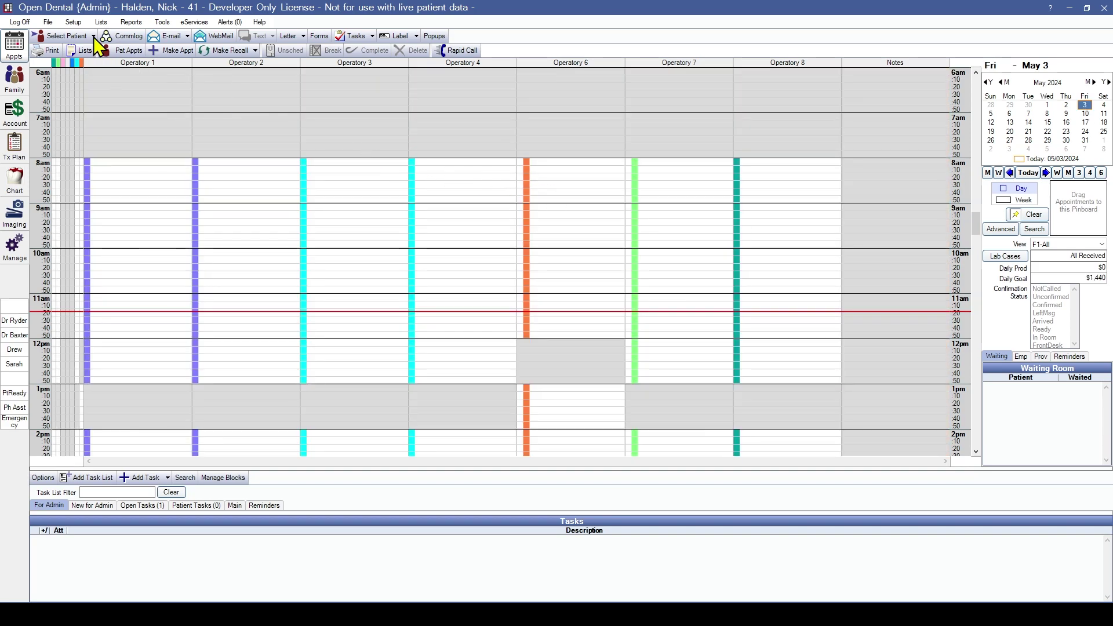
- Update the providers on all future appointments for Operatory 1 and close the operatory setup
click(74, 23)
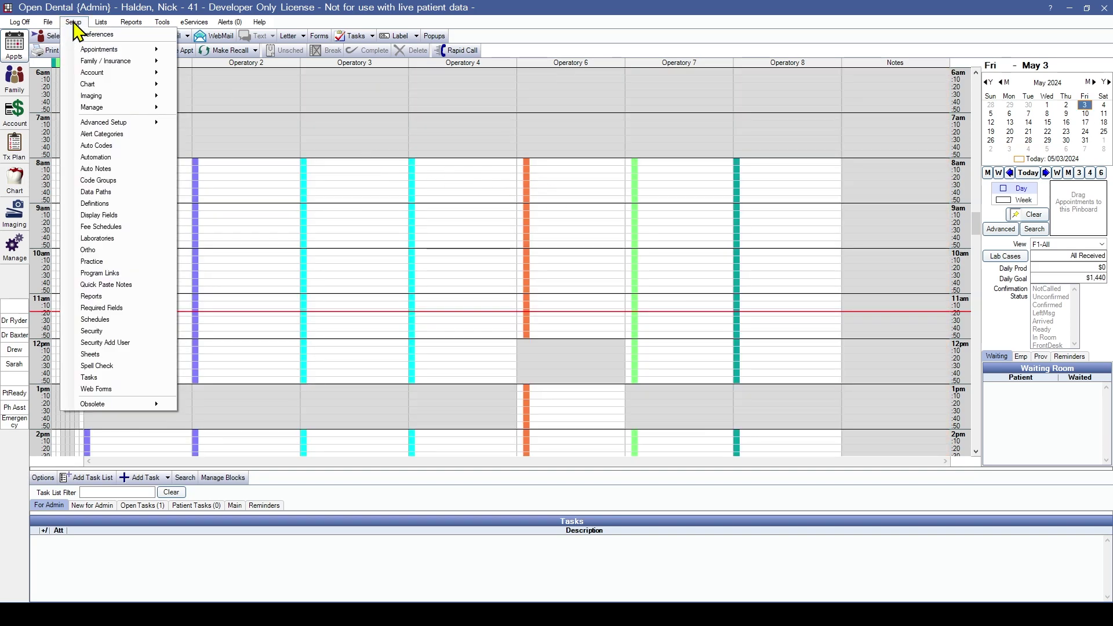
mouse_move(96, 51)
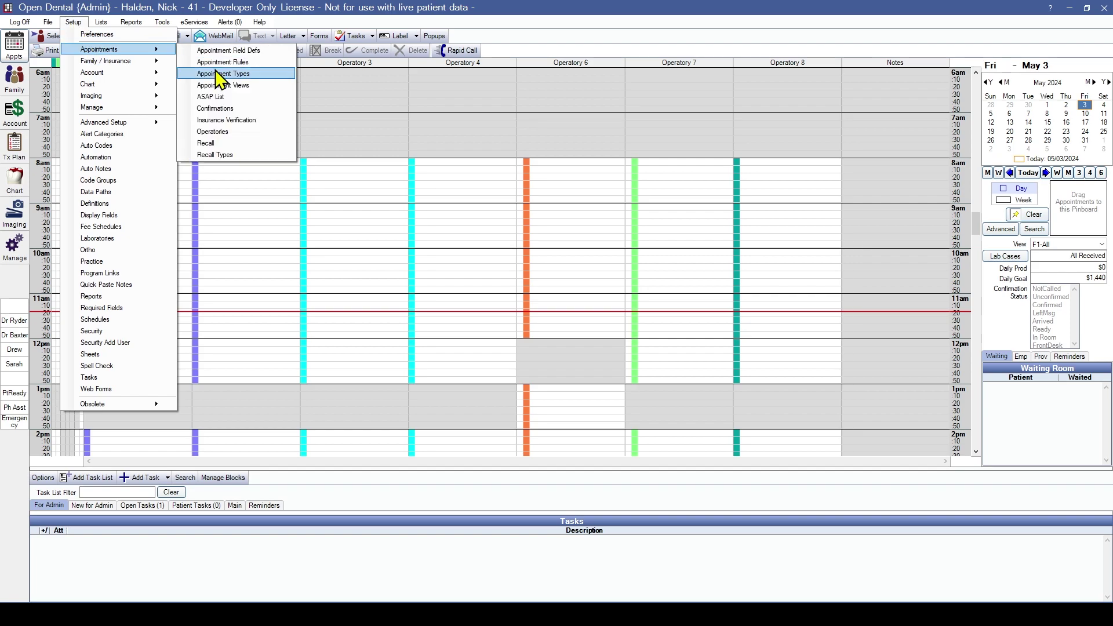
click(226, 131)
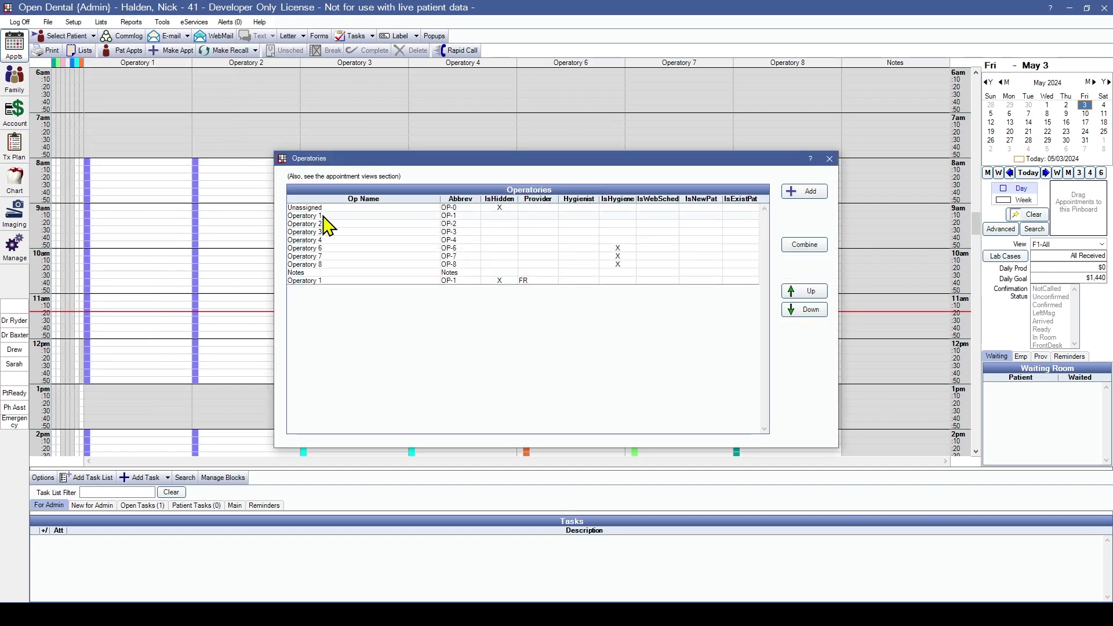
double_click(498, 215)
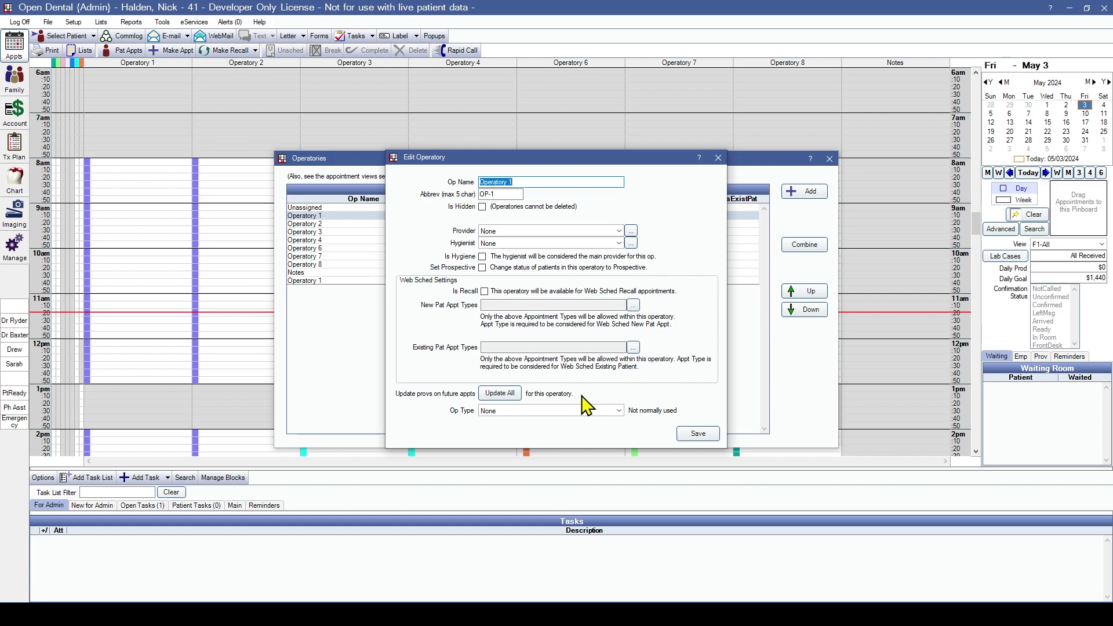
click(510, 392)
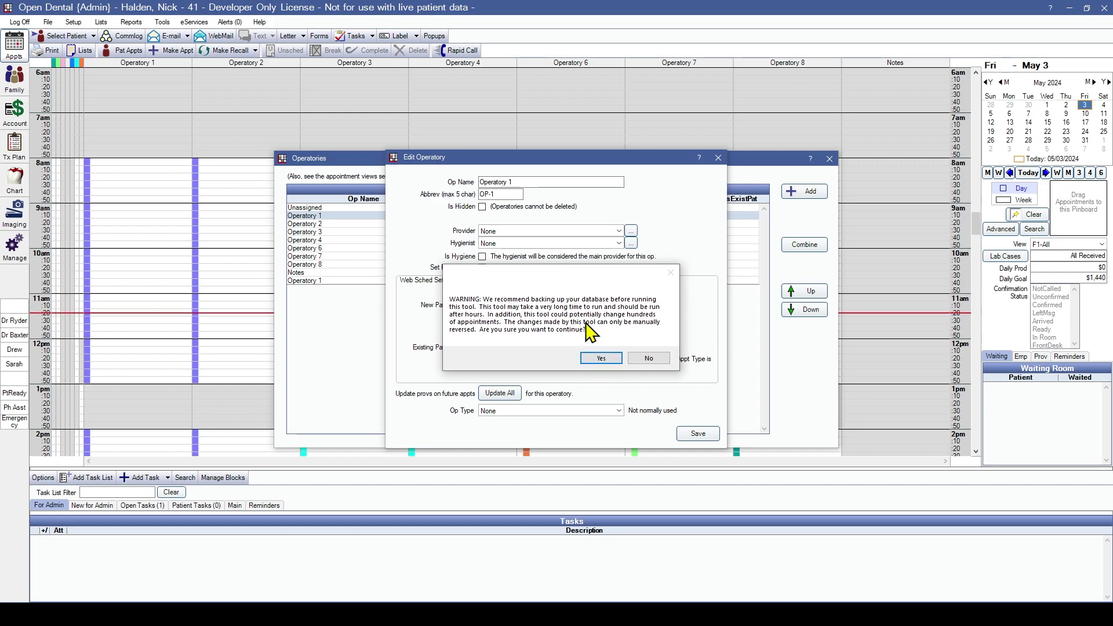
click(601, 359)
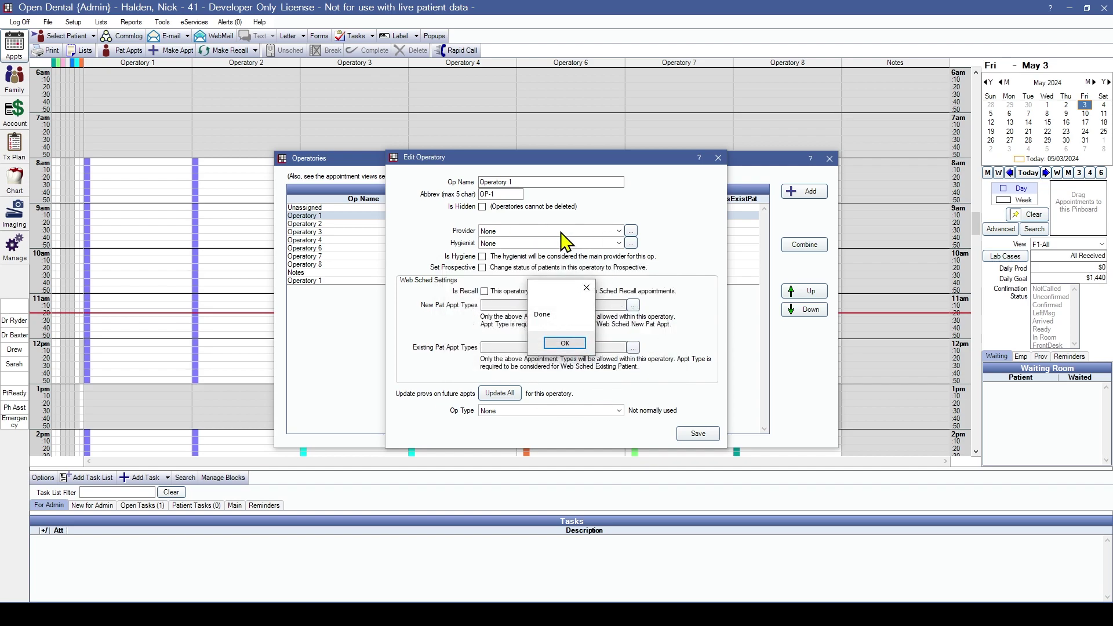
click(564, 343)
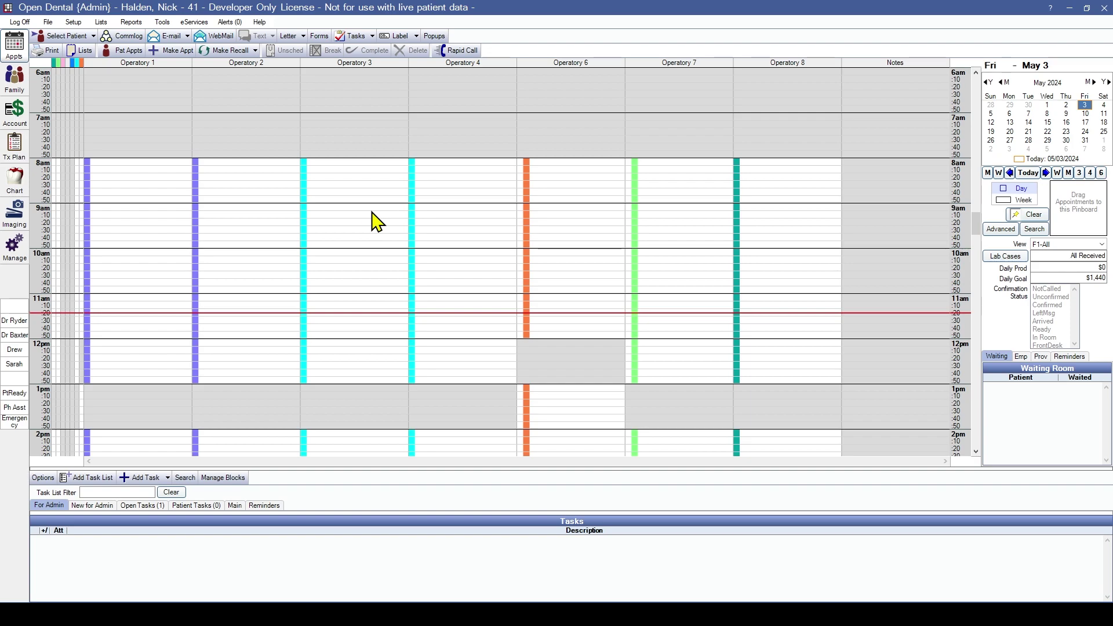
- Assign procedure code D7140 (extraction) to provider MJ and save it
click(101, 26)
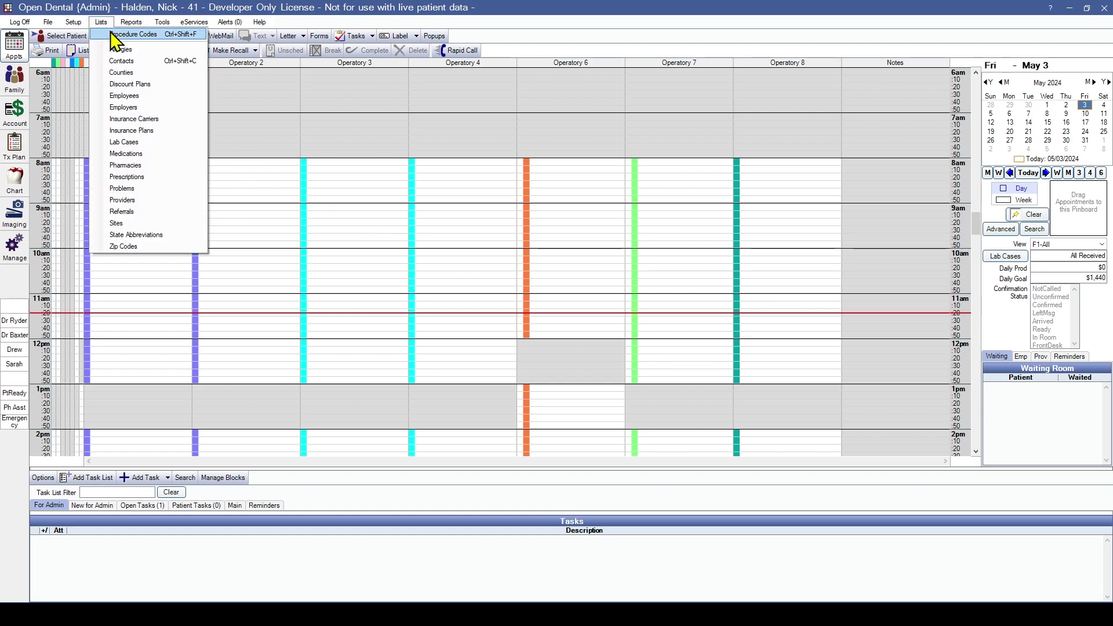
click(116, 34)
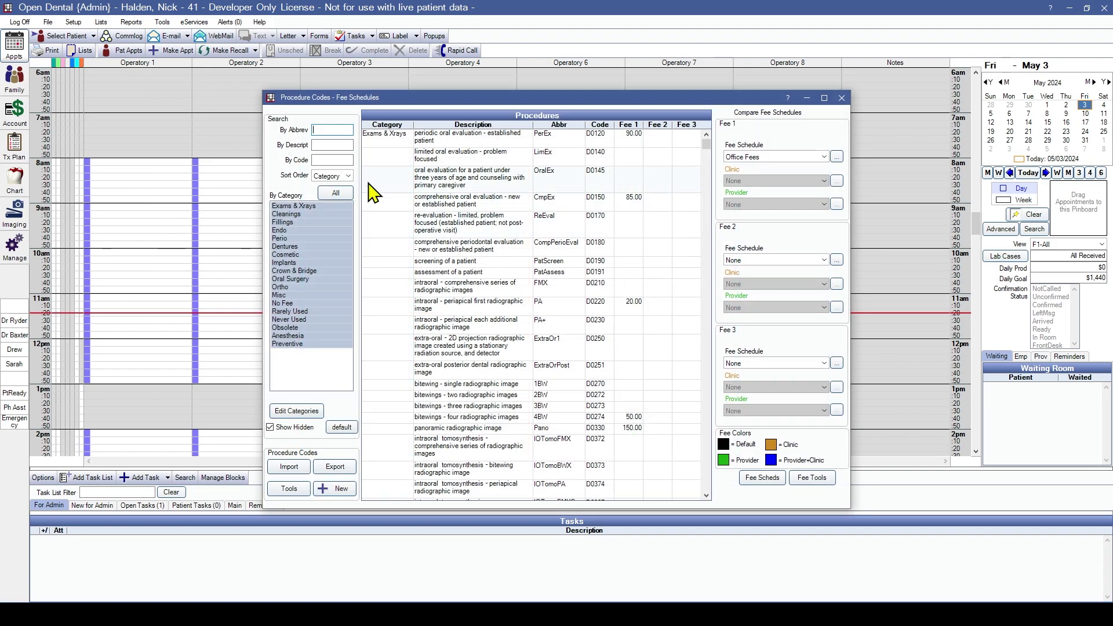
text(7140)
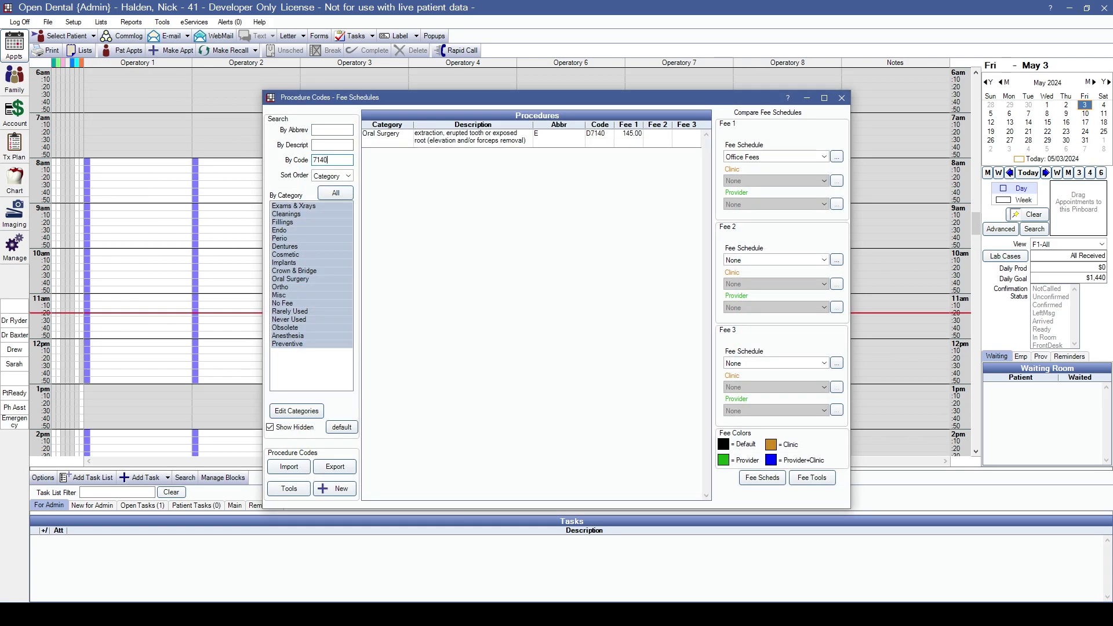
double_click(428, 139)
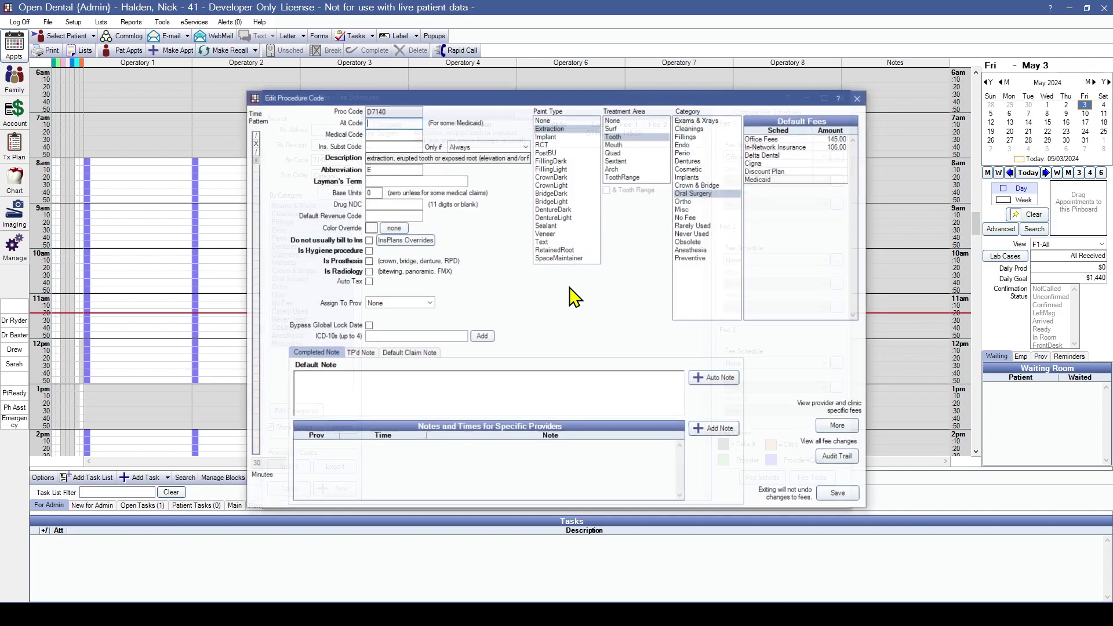
click(393, 303)
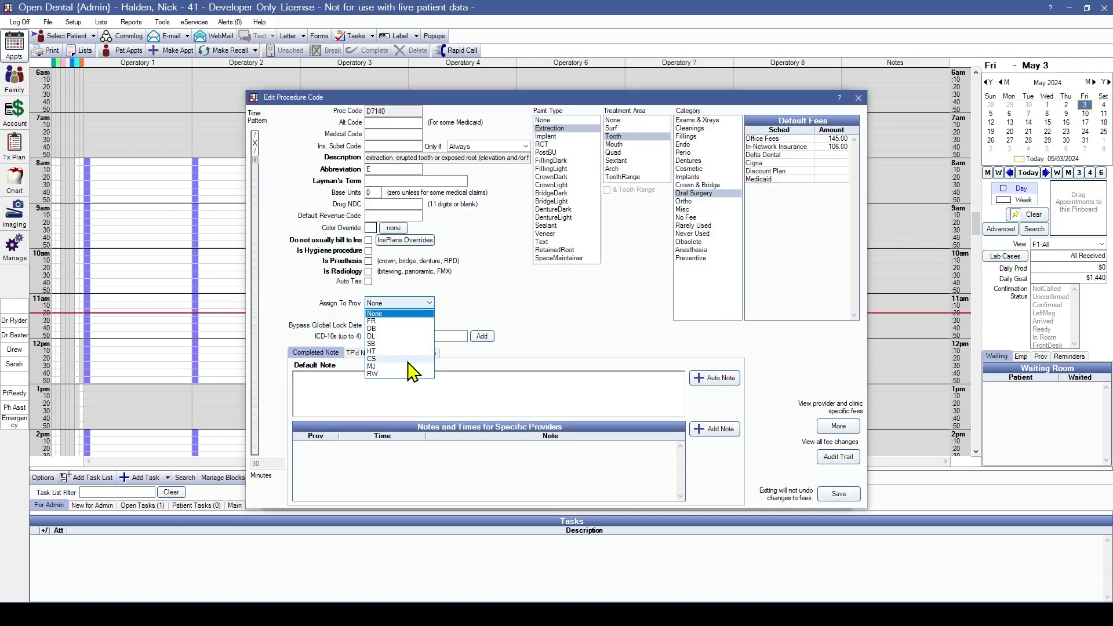
click(372, 367)
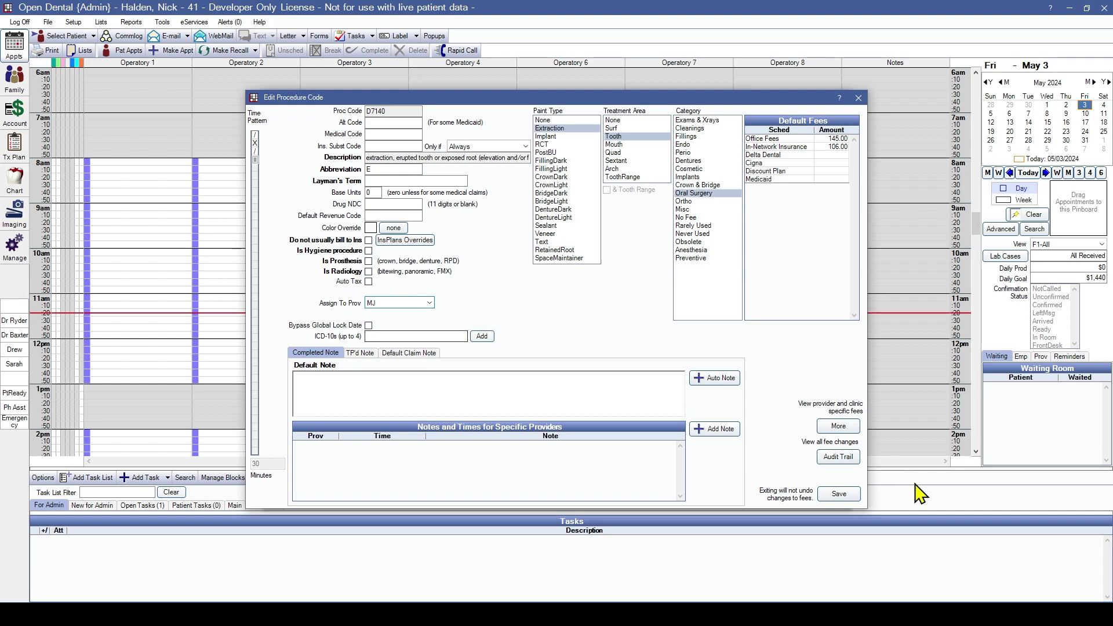
click(837, 495)
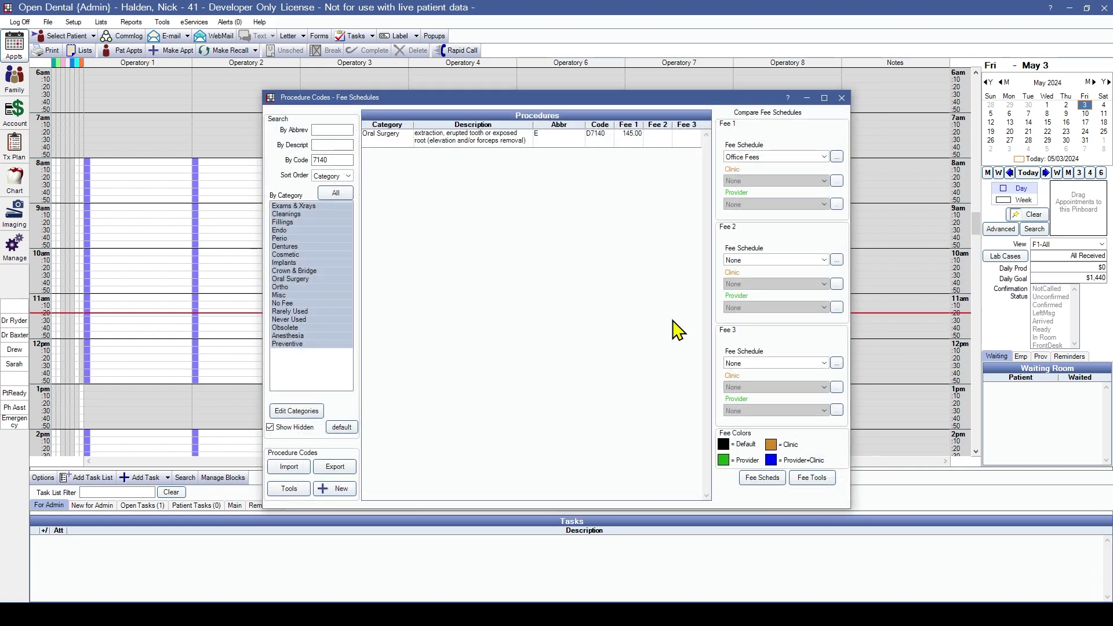
- Close the procedure codes and create a new appointment without a type for the selected patient in Operatory 1 at 9:00 AM
click(842, 97)
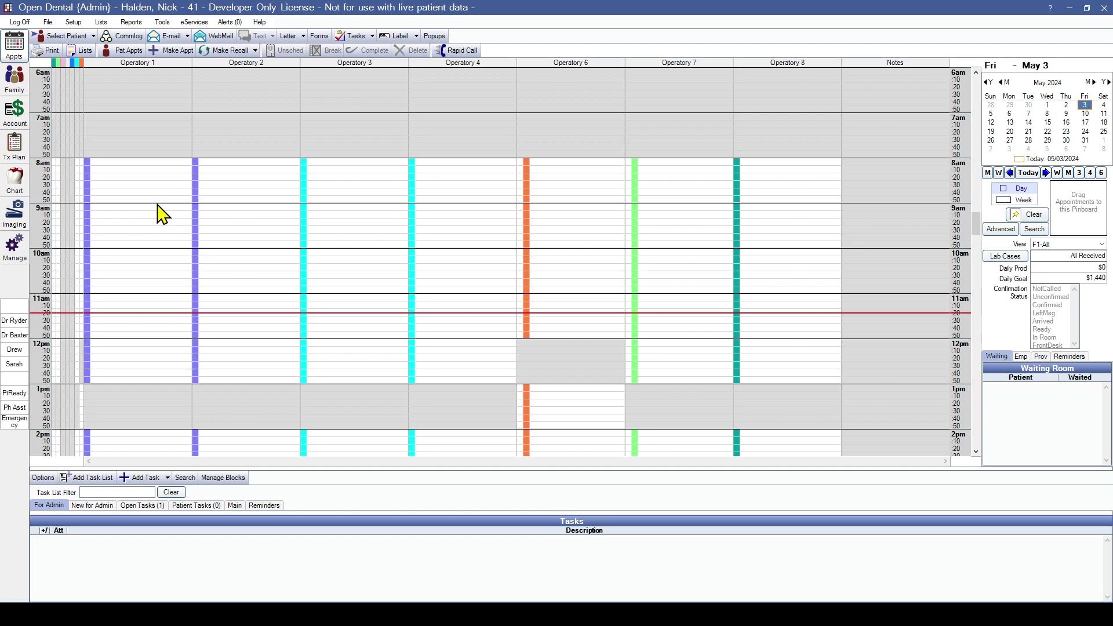
double_click(467, 219)
click(798, 495)
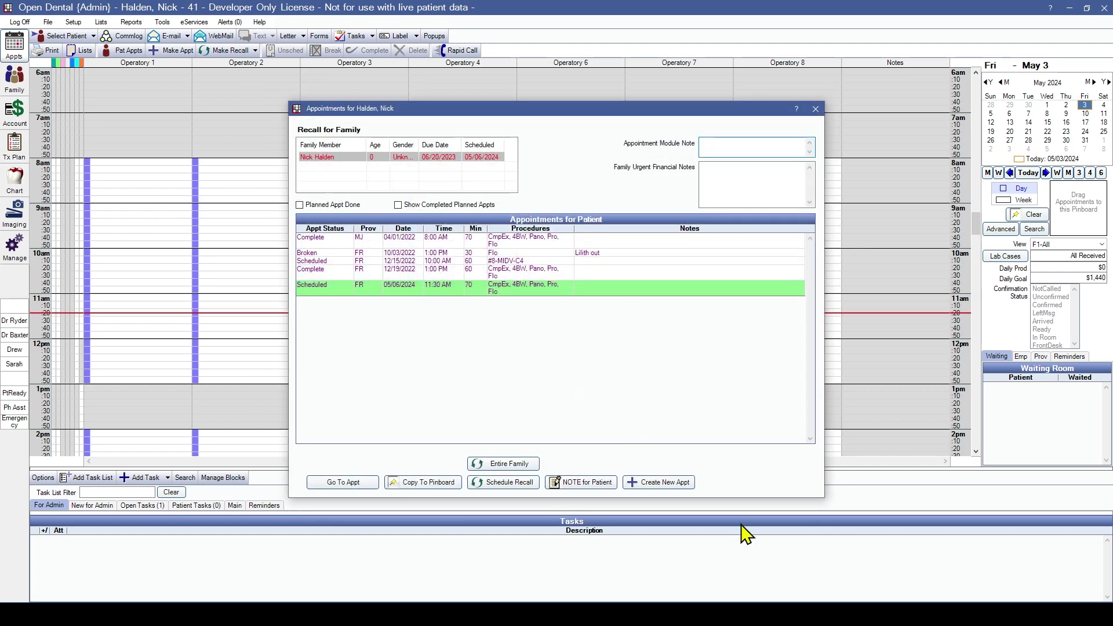
click(664, 486)
click(658, 431)
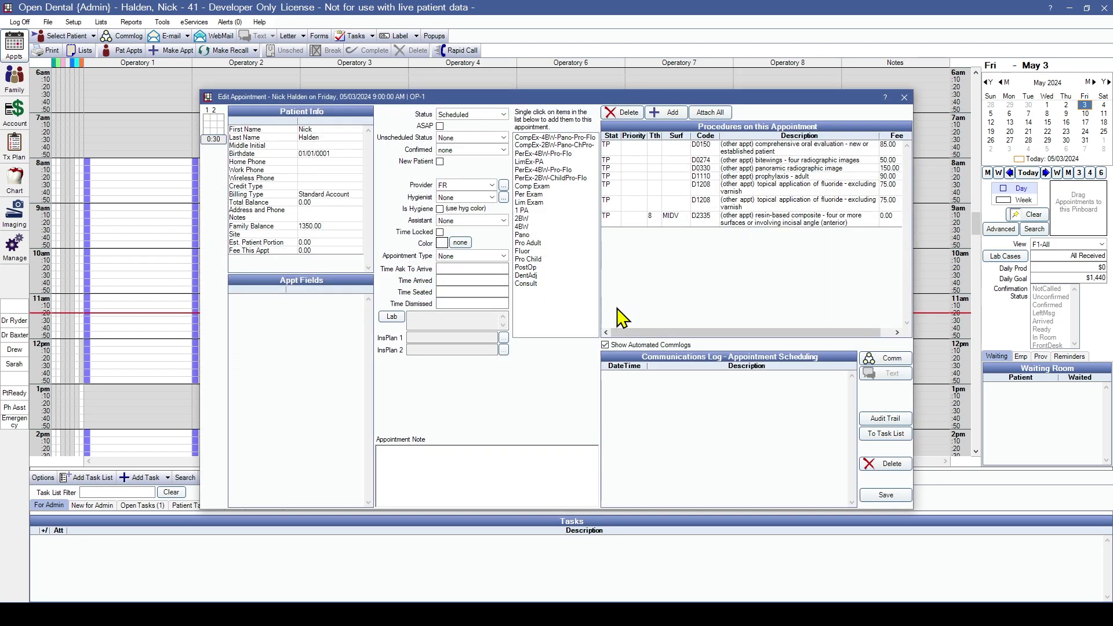
- Keep FR as the appointment's provider, add the Consult procedure, and save the appointment
click(449, 186)
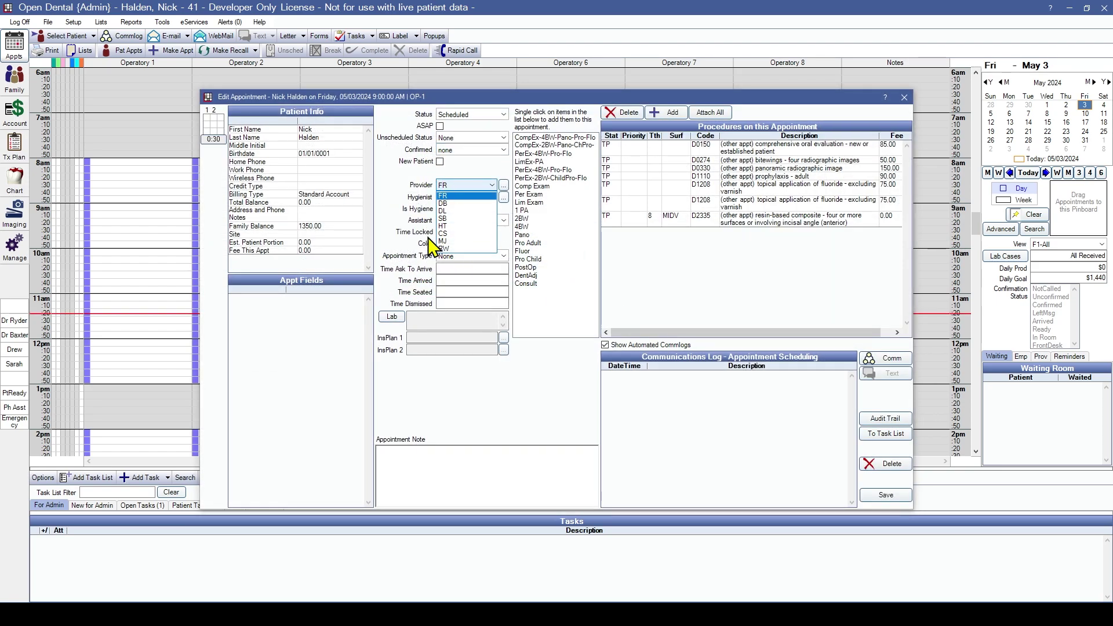
click(464, 196)
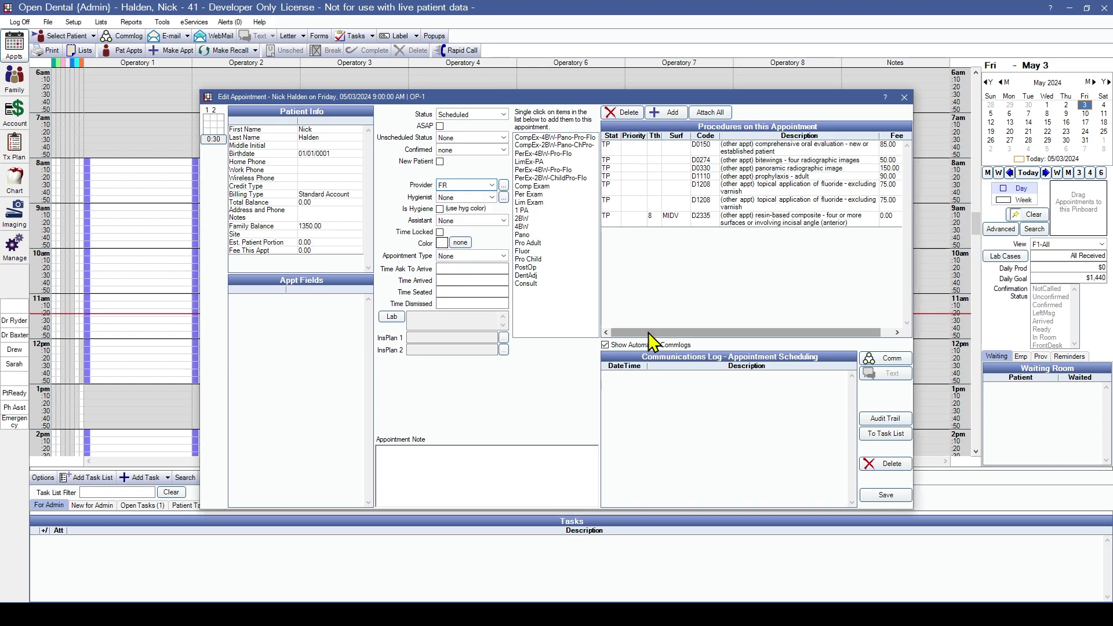
click(536, 284)
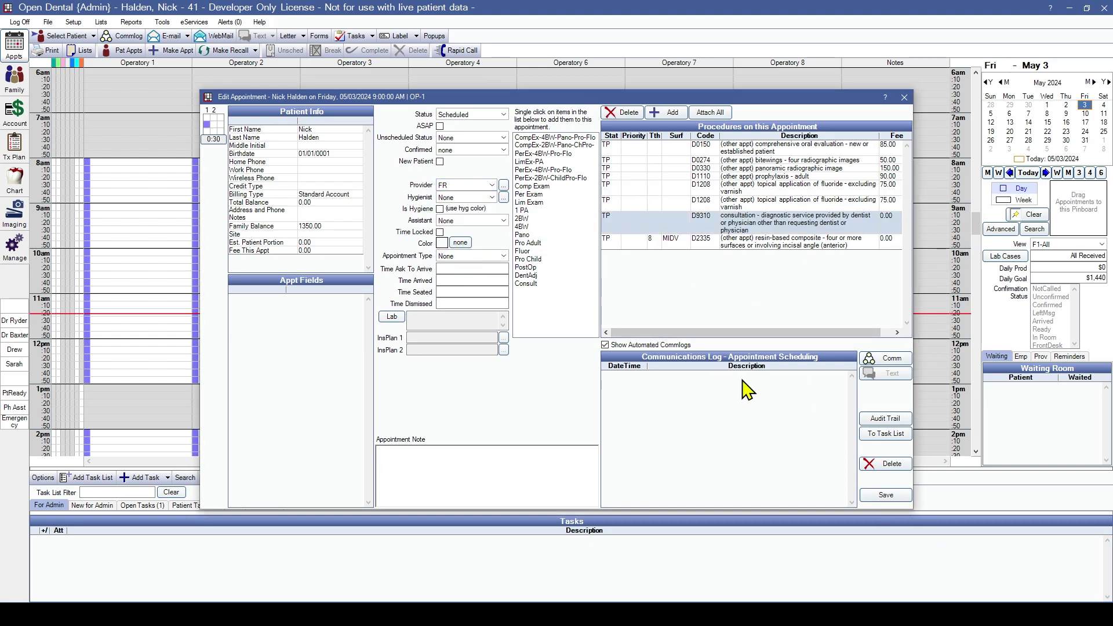
click(878, 497)
mouse_move(134, 209)
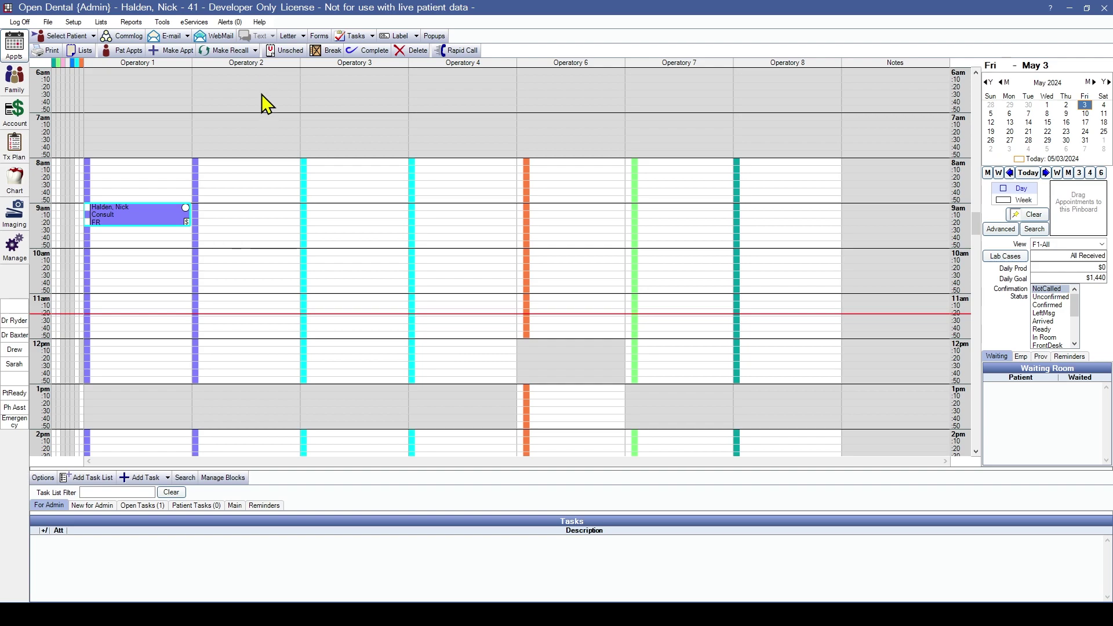
scroll(290, 297, down, 3)
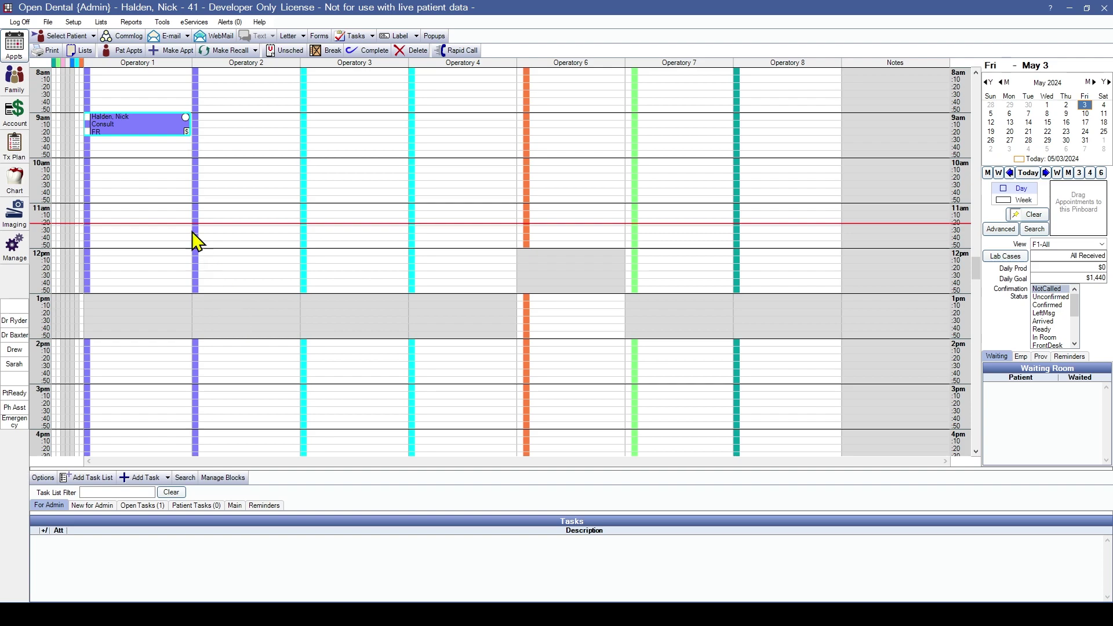
- Set RW as the secondary provider in the patient's information and save it
click(14, 77)
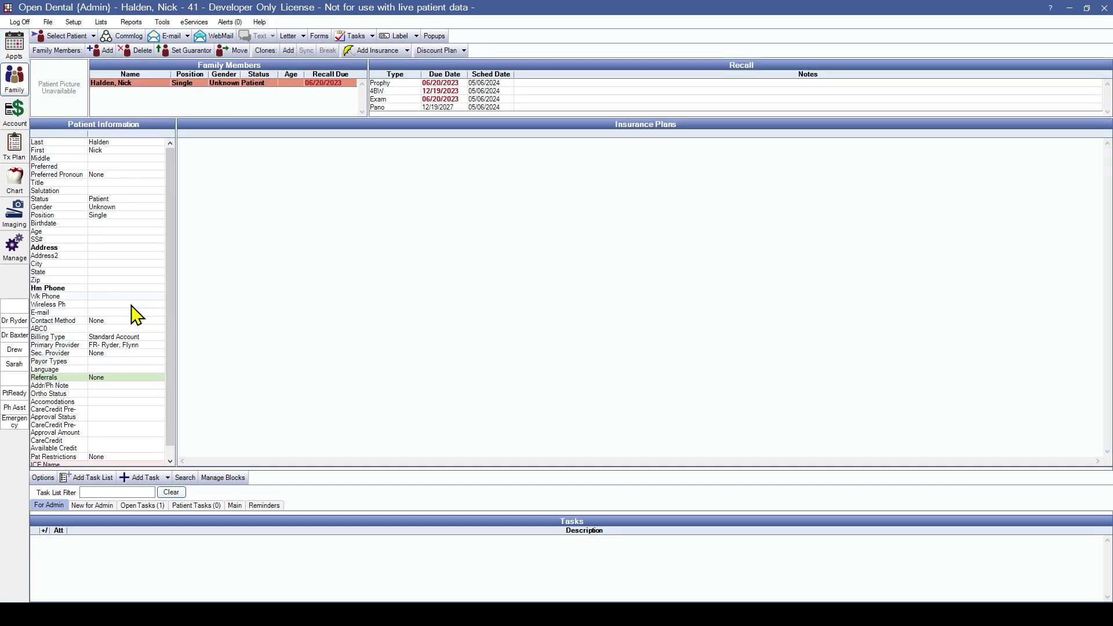
double_click(128, 348)
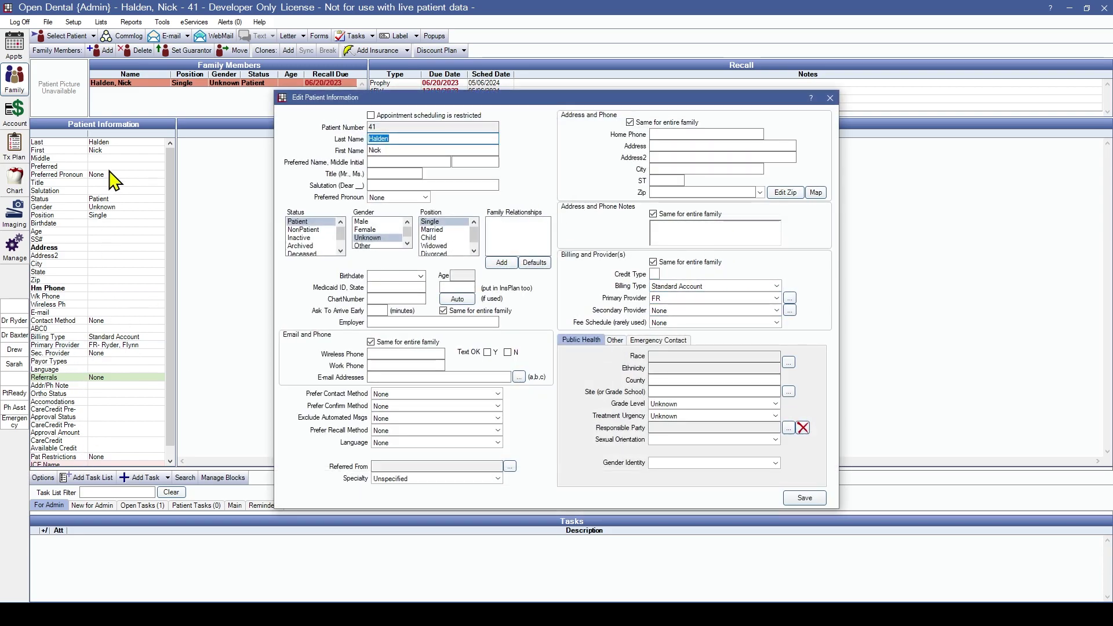
click(676, 298)
click(677, 298)
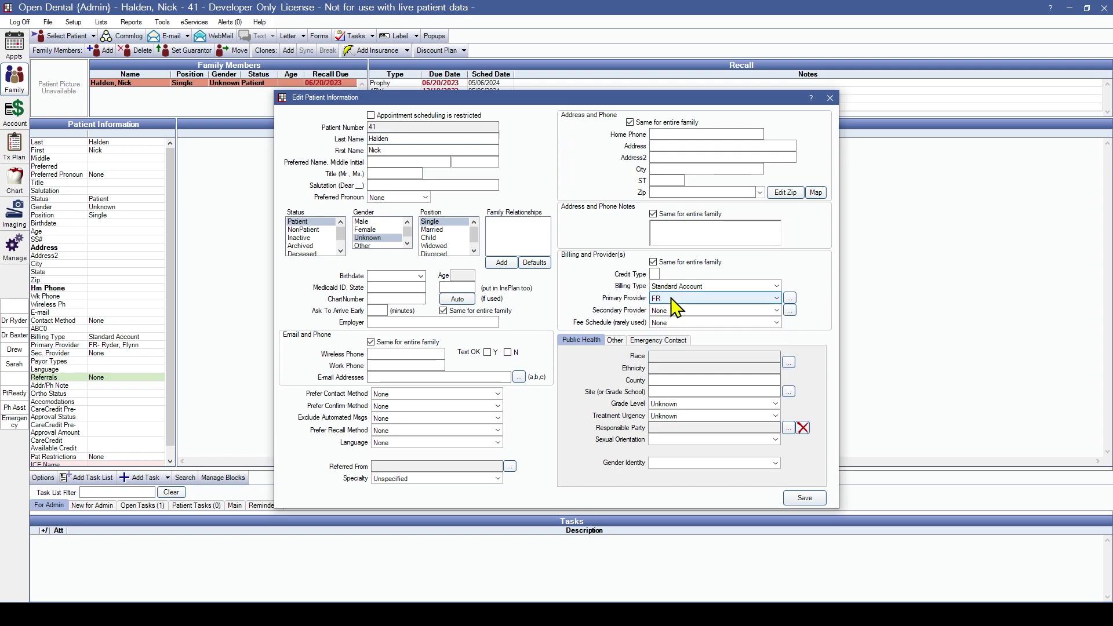
click(678, 310)
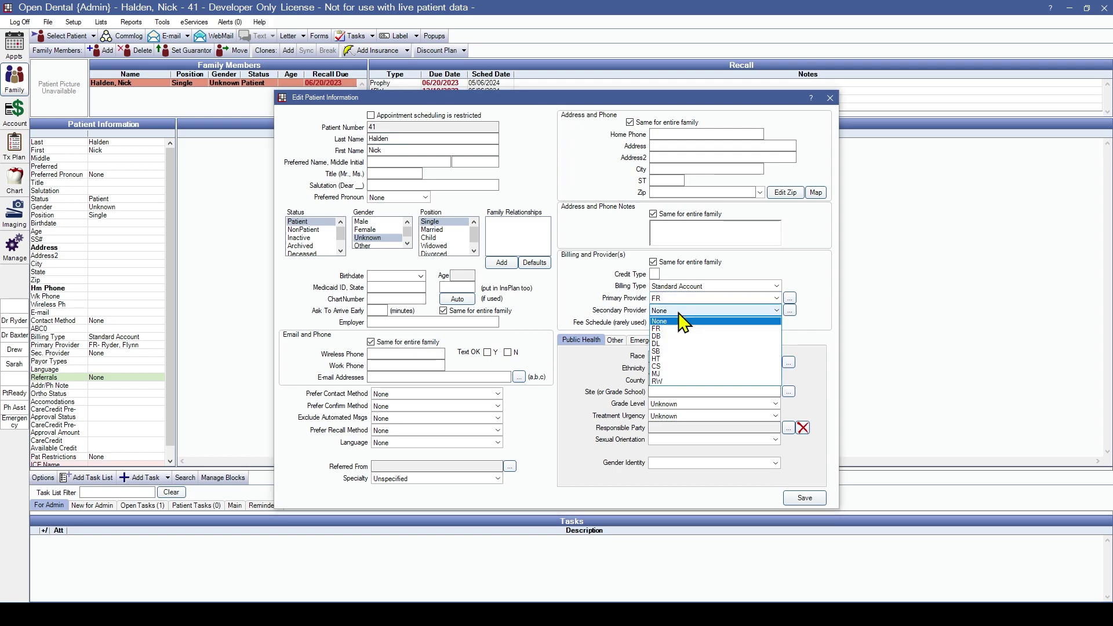
click(670, 381)
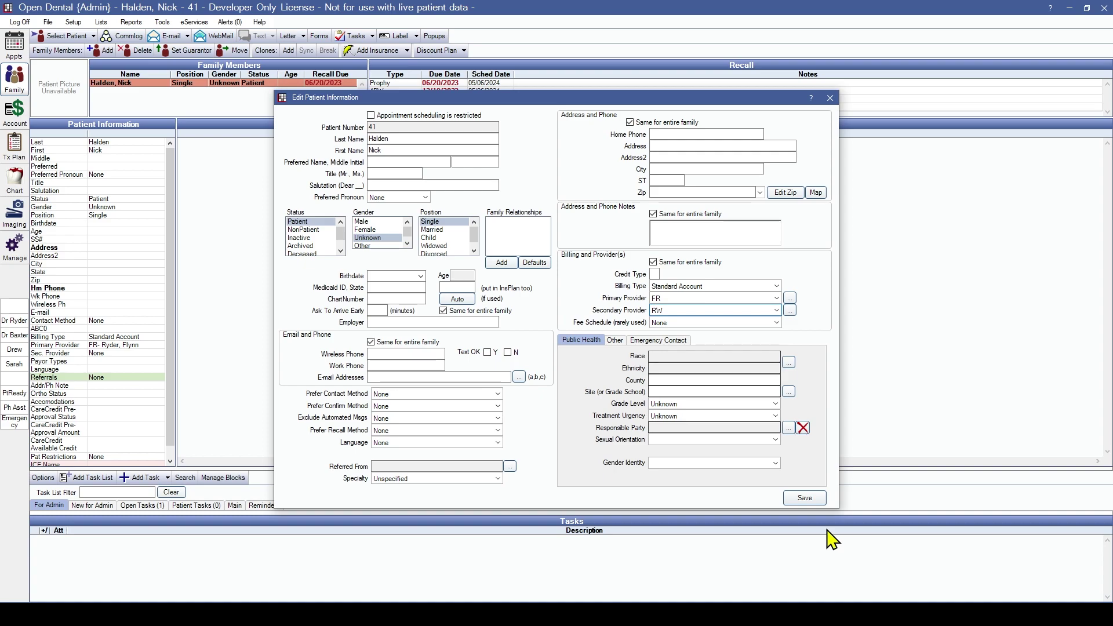
click(809, 503)
- Check the default provider and hygienist on a new appointment for the patient in Operatory 6 at 10:00 AM, and close it unsaved
click(14, 53)
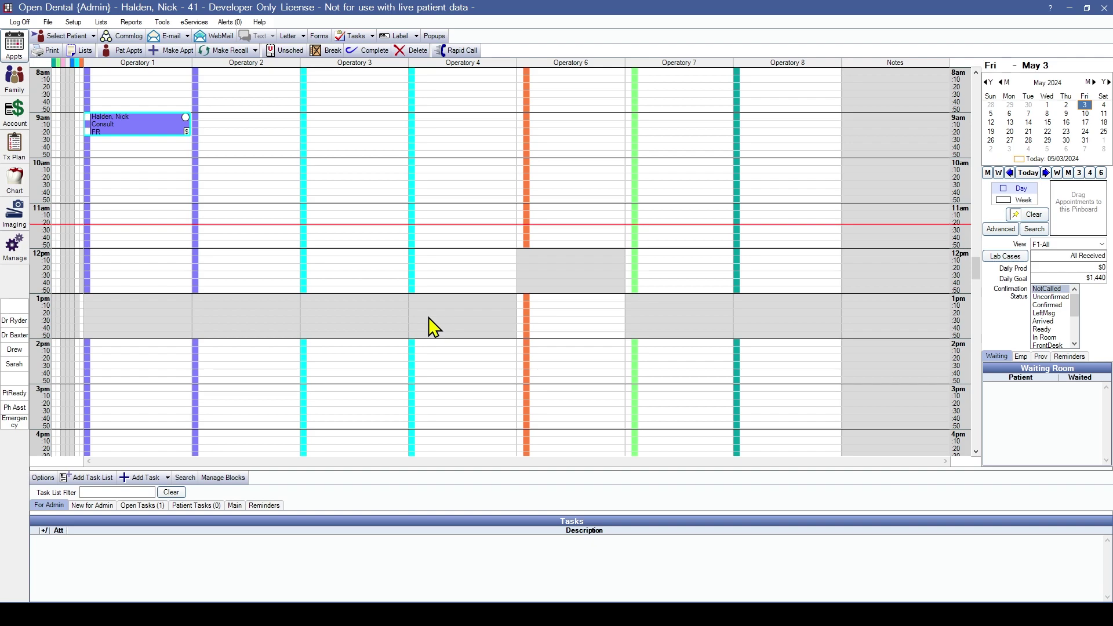
scroll(429, 318, up, 3)
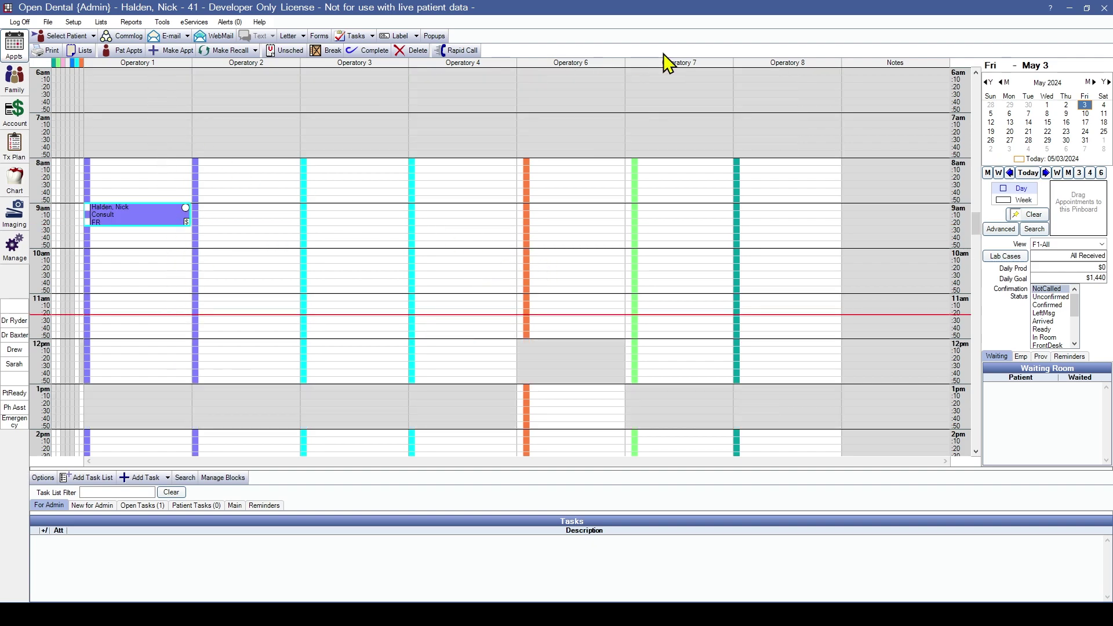
double_click(563, 250)
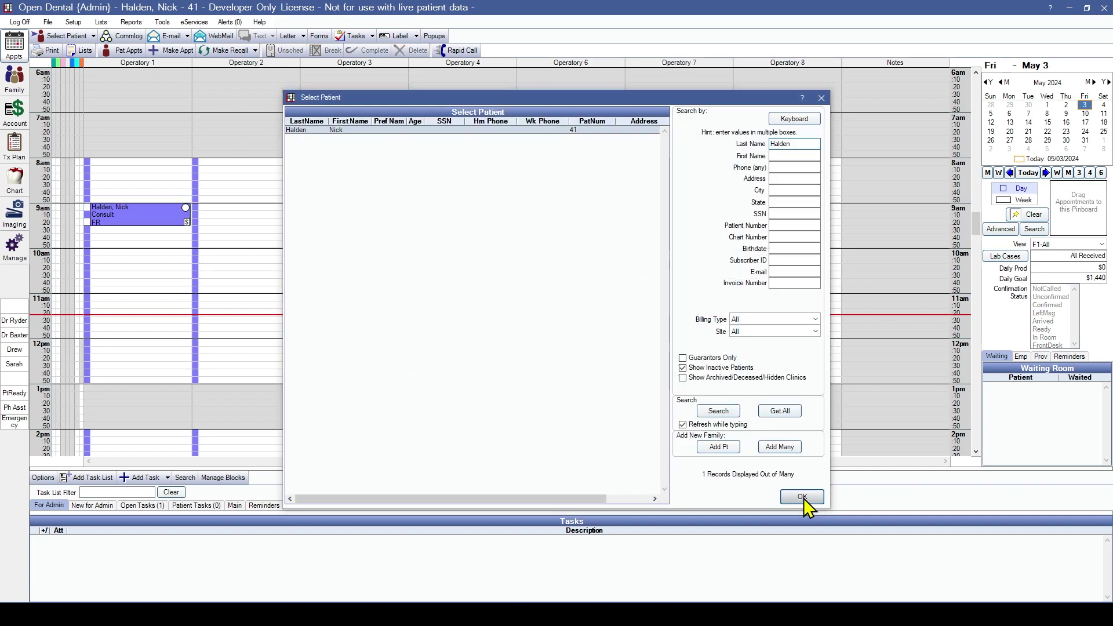
click(803, 497)
click(671, 483)
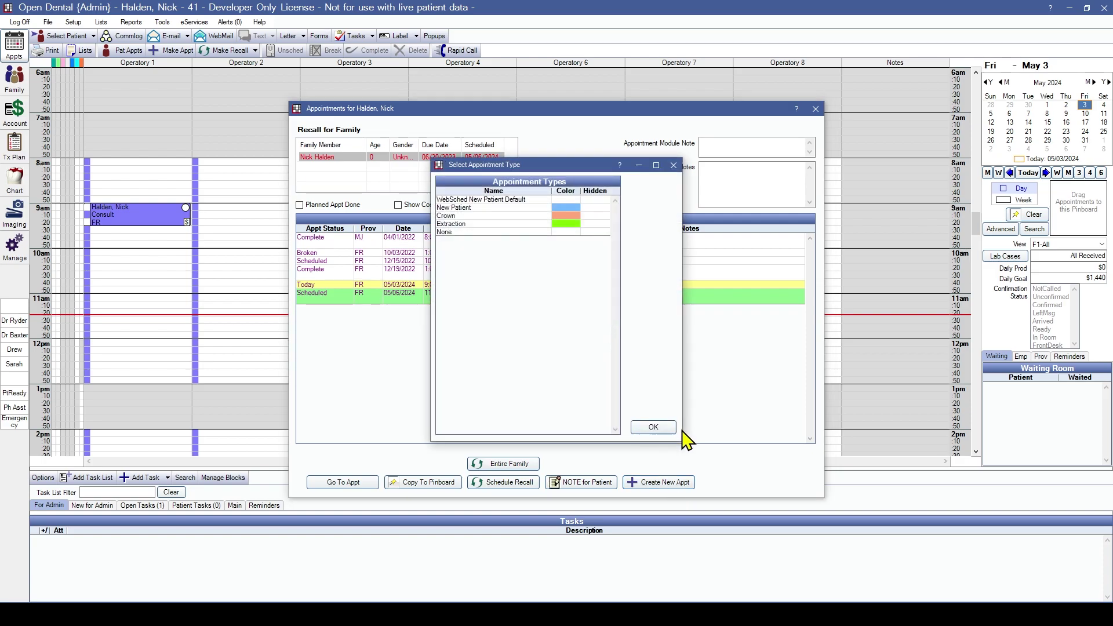
click(655, 428)
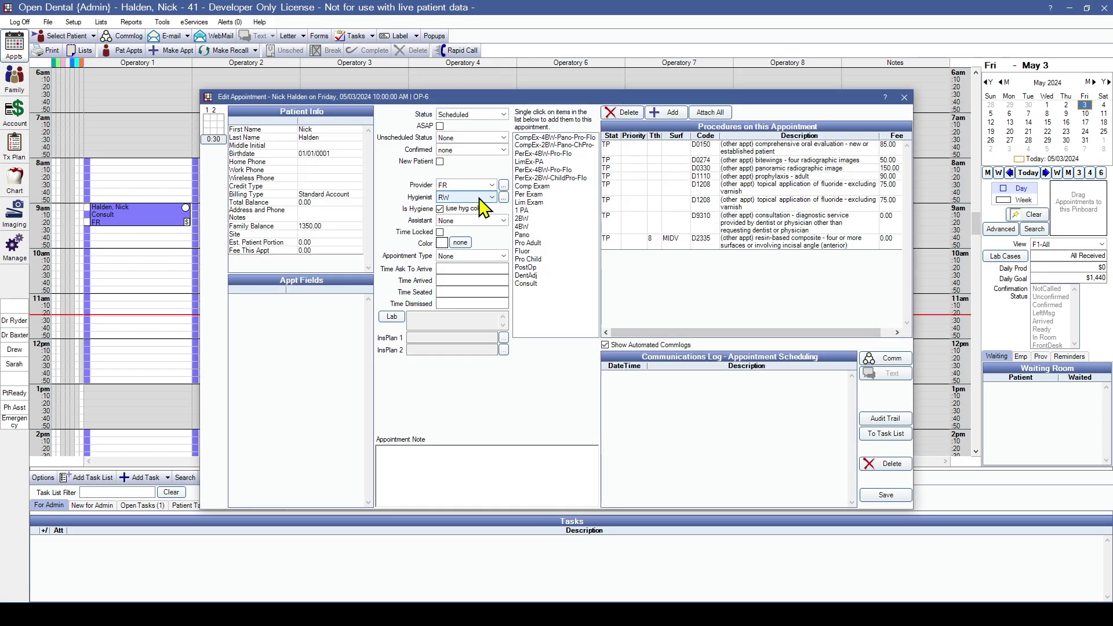
click(904, 97)
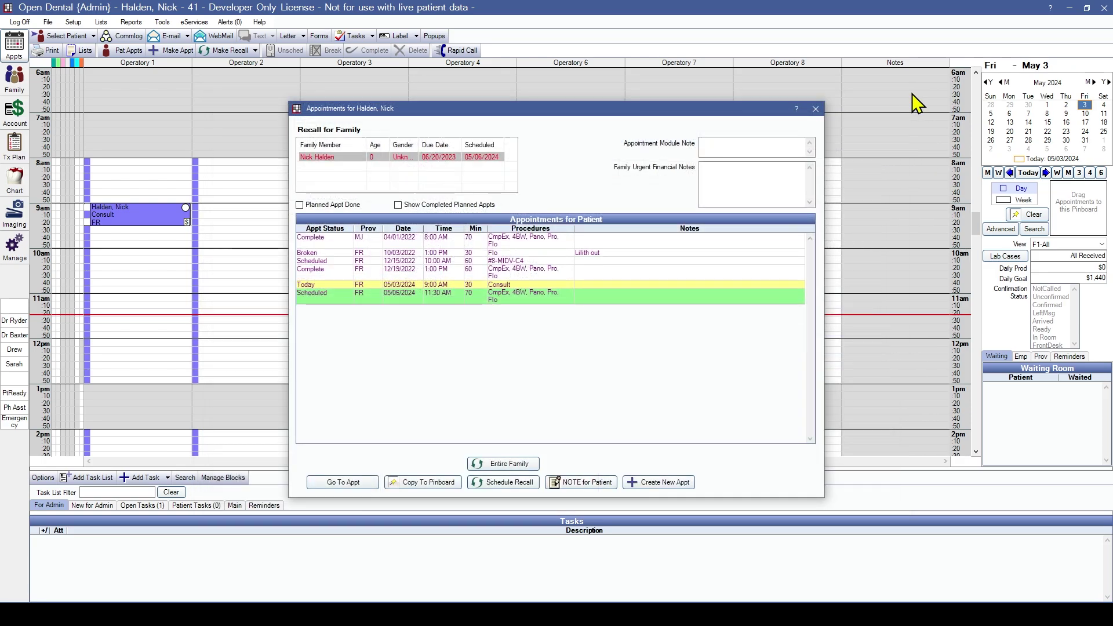
click(815, 112)
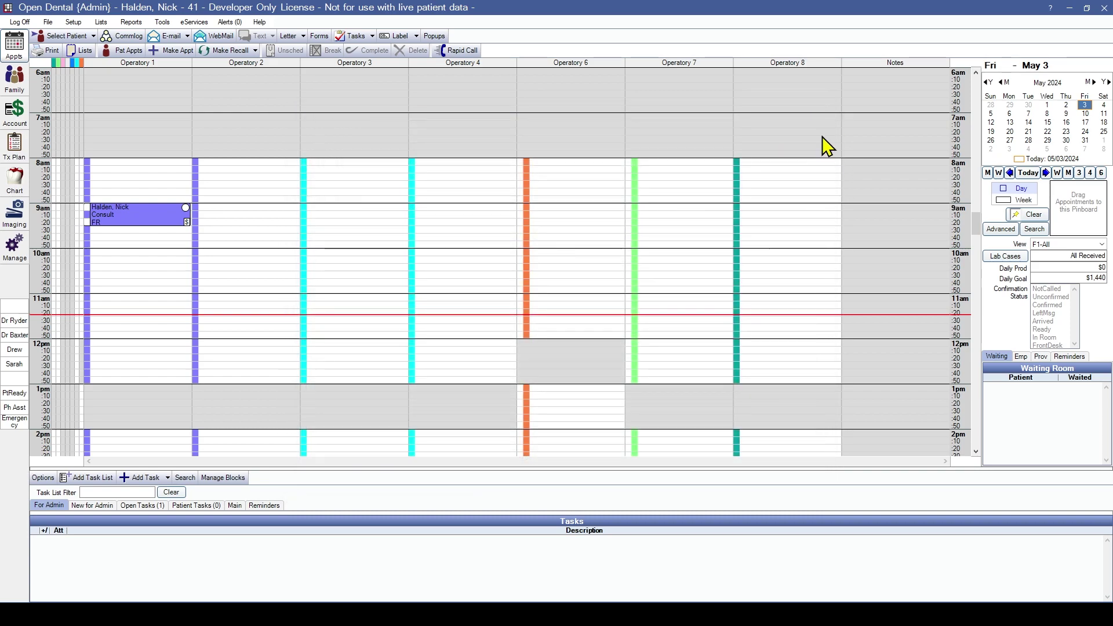
- Check the primary and secondary providers in the patient's family information
scroll(631, 345, down, 1)
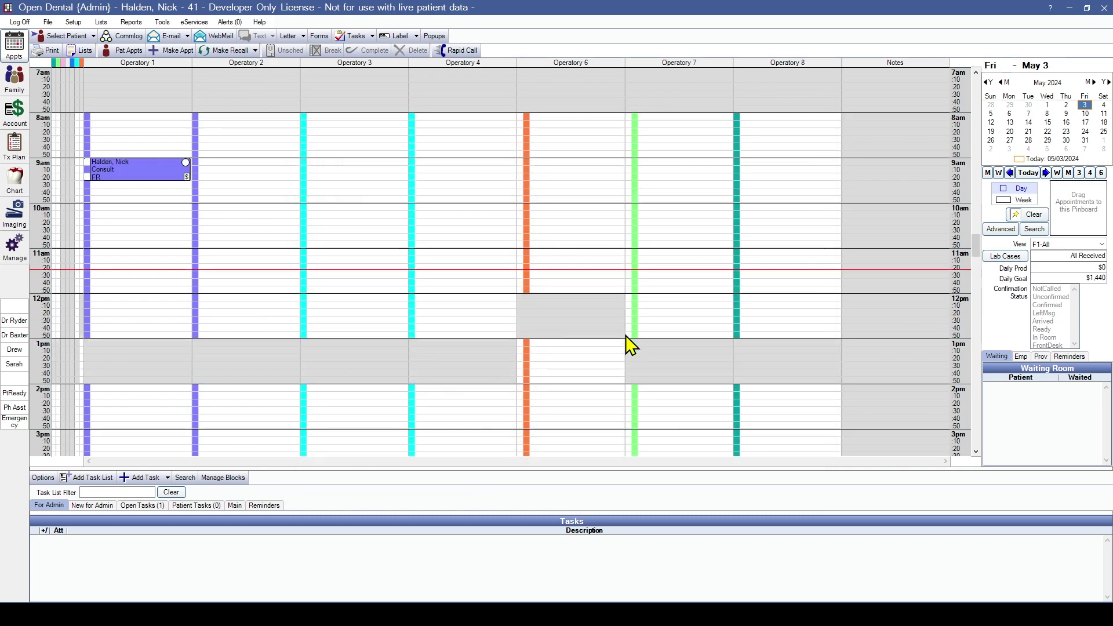
double_click(568, 315)
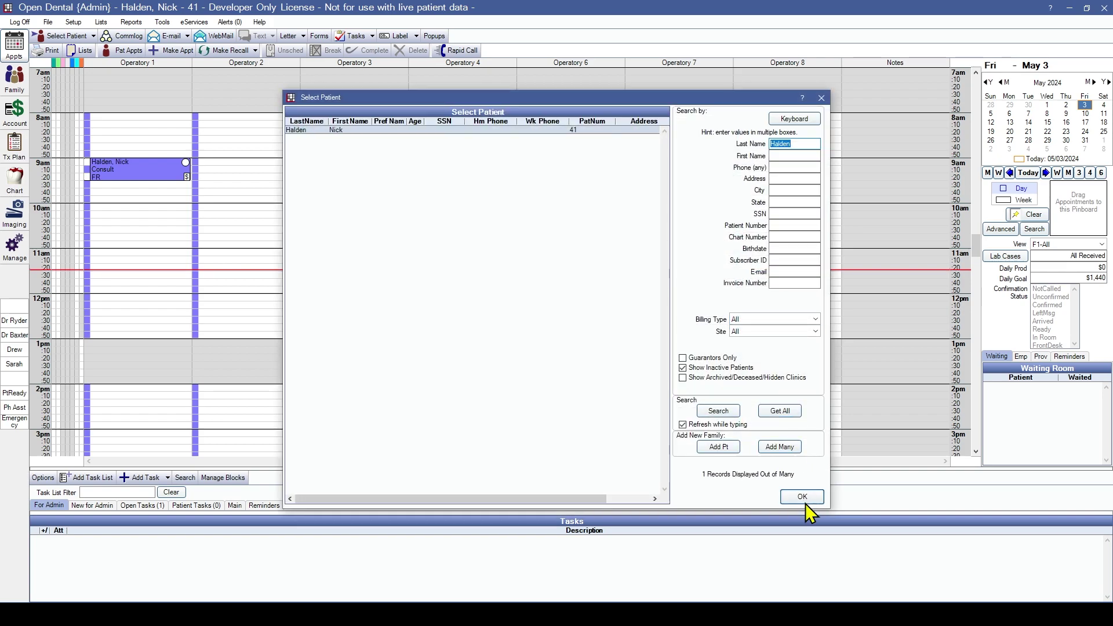
click(825, 97)
click(14, 79)
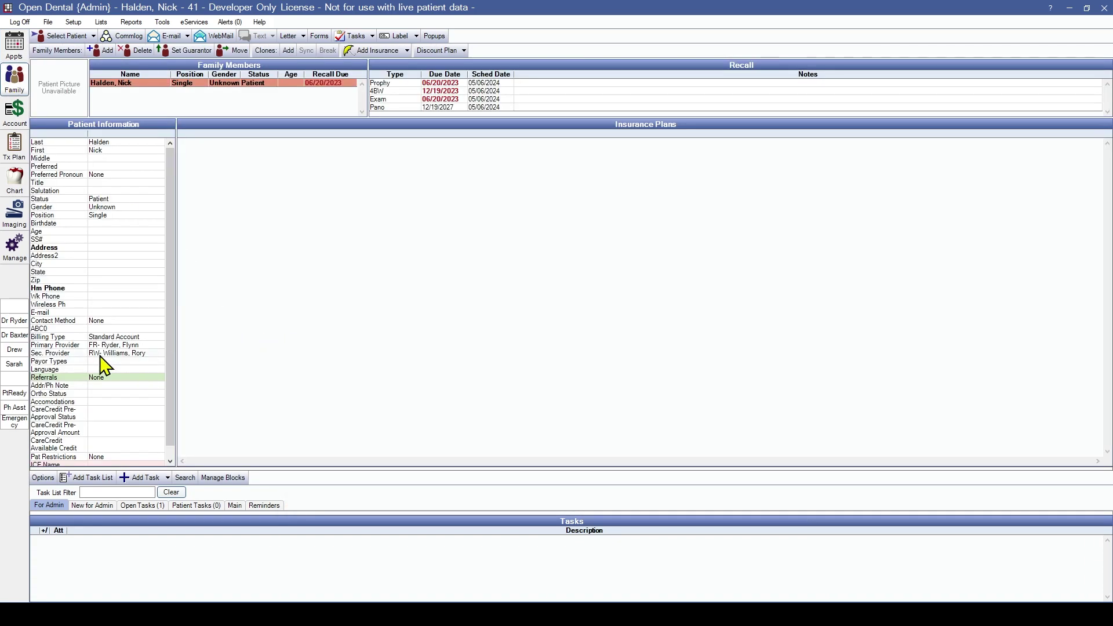
- Open a new appointment in Operatory 6's unscheduled 12:20 PM slot, check its provider and hygienist, and close it unsaved
click(14, 44)
double_click(557, 312)
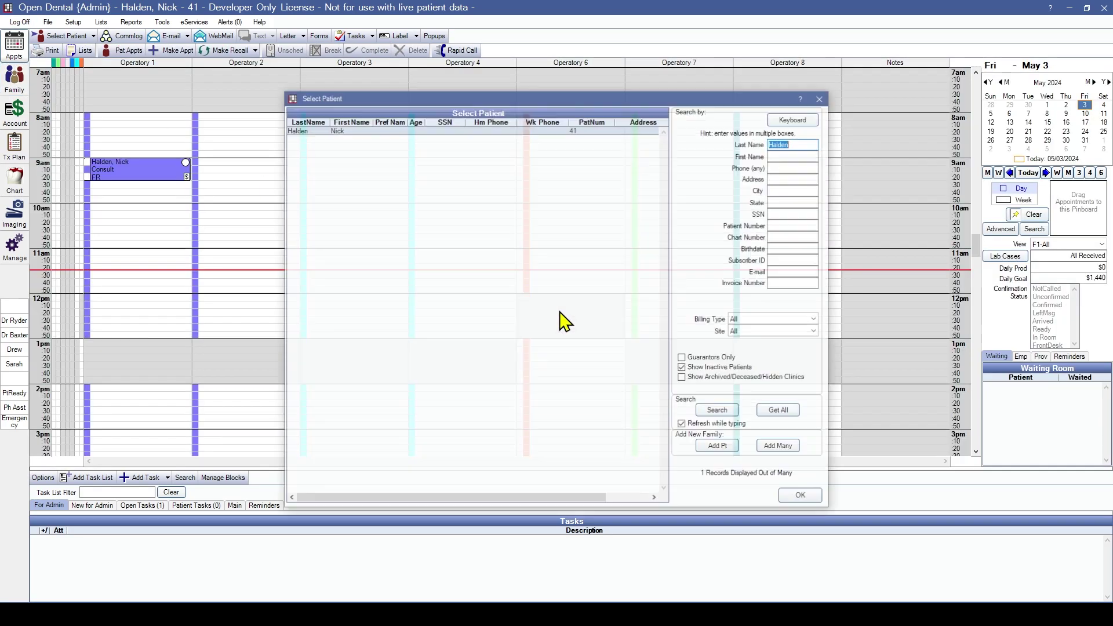
click(800, 492)
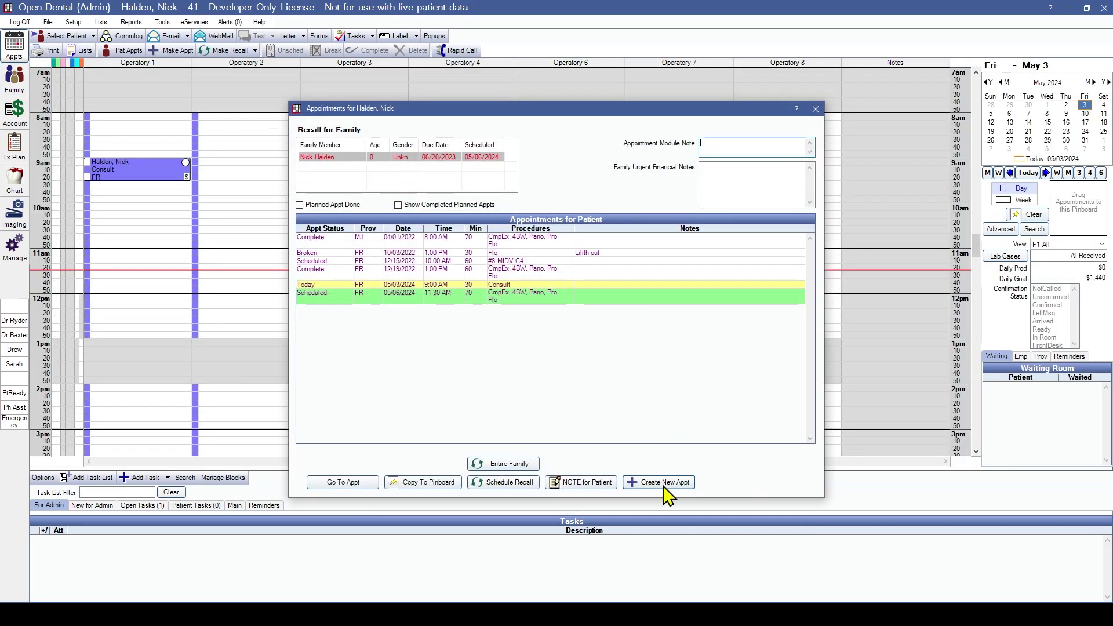
click(661, 482)
click(654, 429)
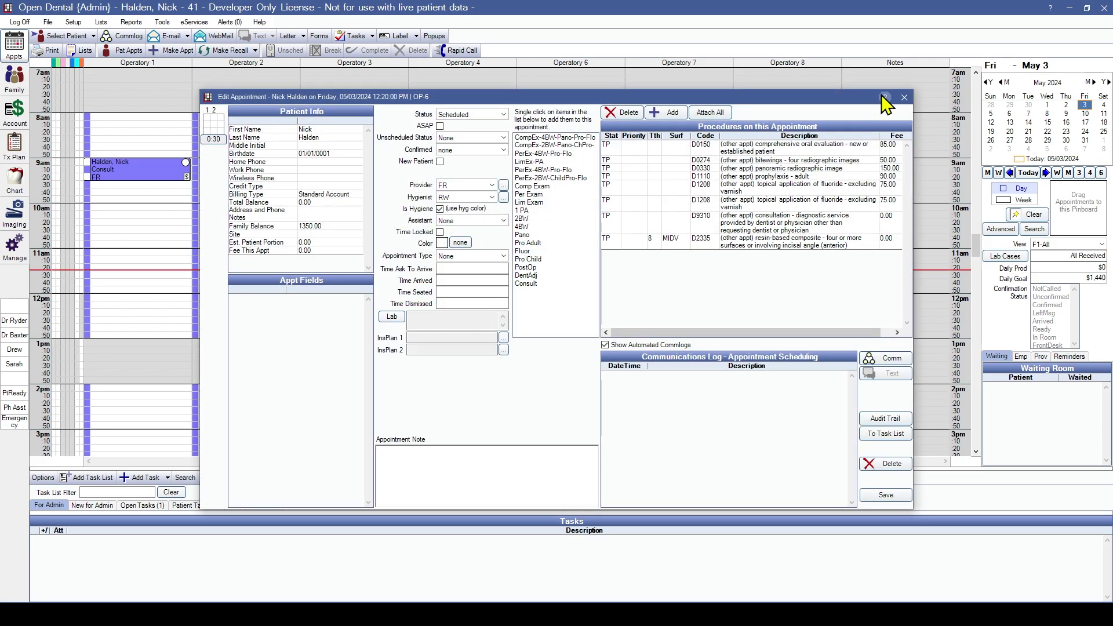
click(905, 98)
click(809, 114)
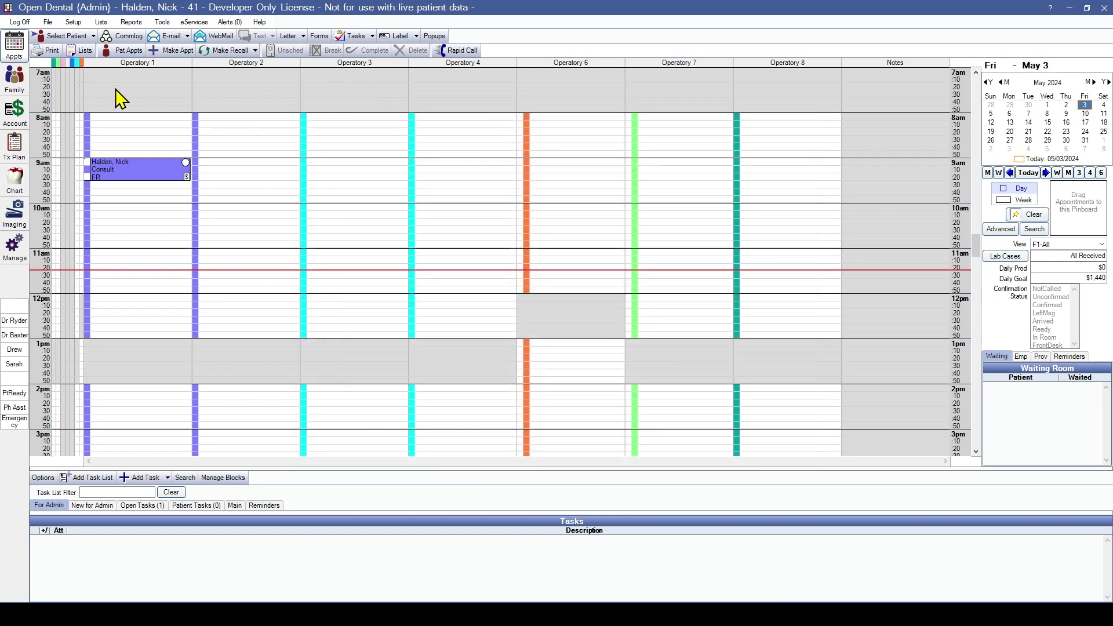
- Review the appointment appearance preference that forces the operatory's hygiene provider as secondary provider, and save the preferences
click(74, 22)
click(93, 33)
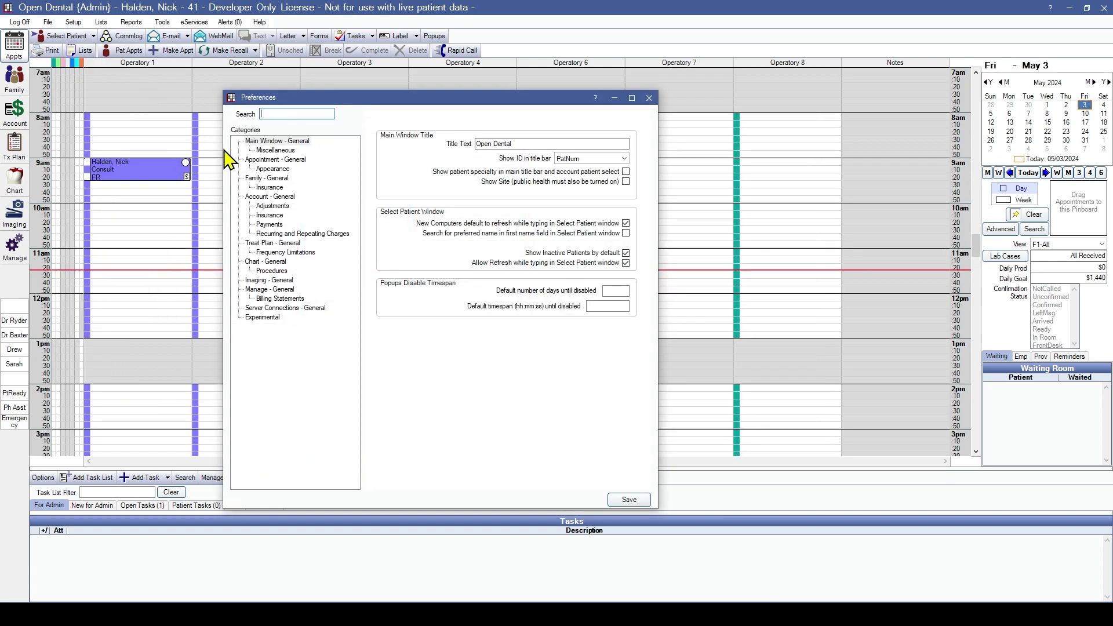
click(276, 172)
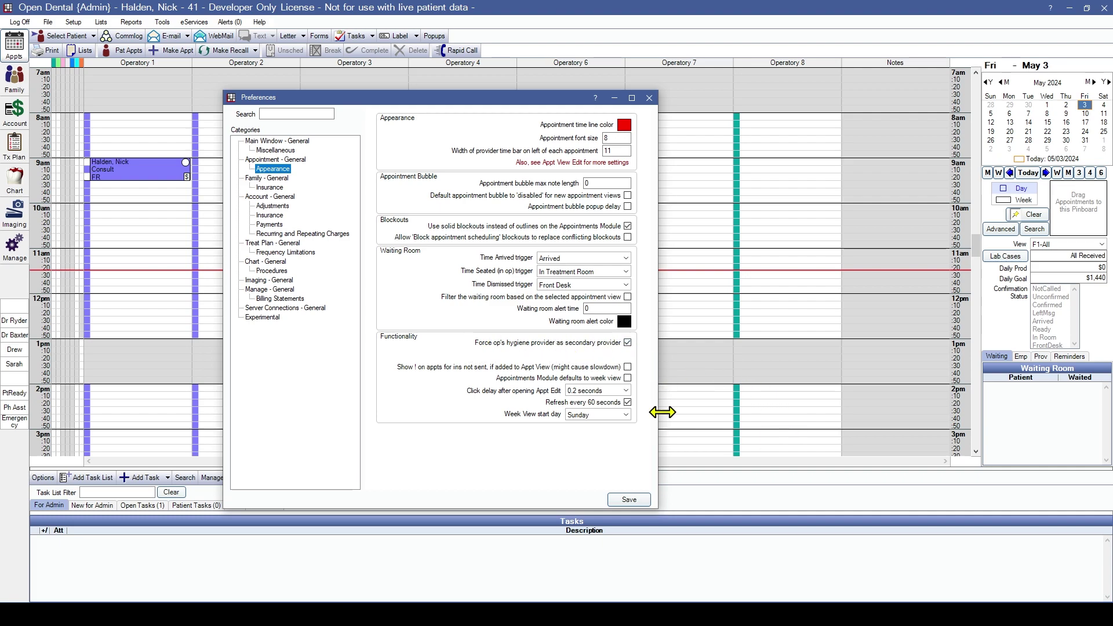
click(637, 501)
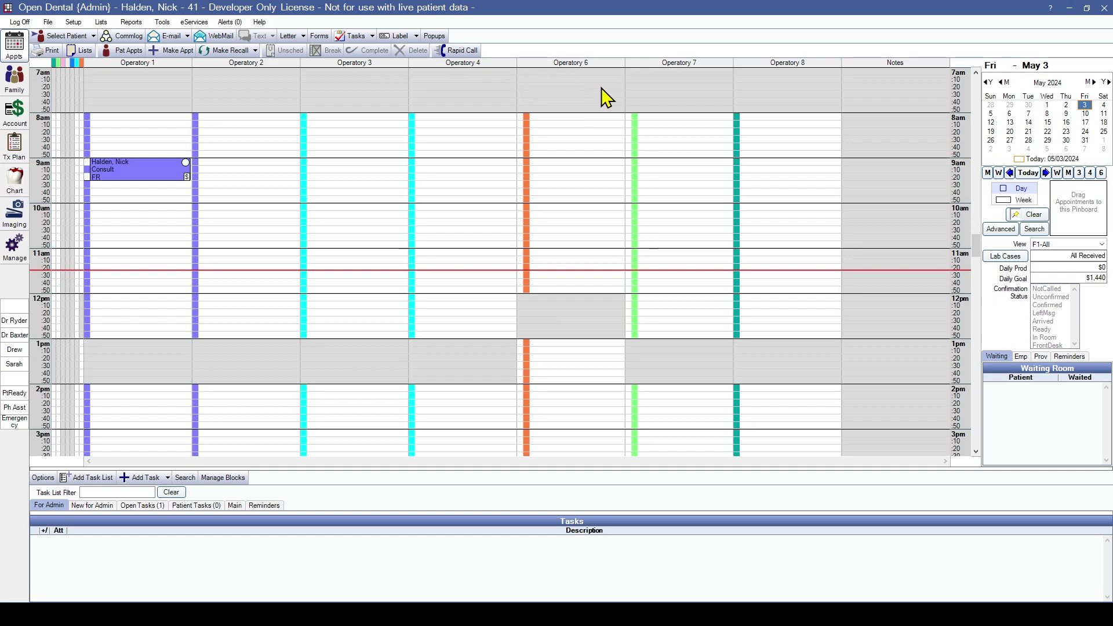
- Recheck the provider assignment on another new 12:20 PM appointment in Operatory 6 and discard it
double_click(555, 311)
click(803, 497)
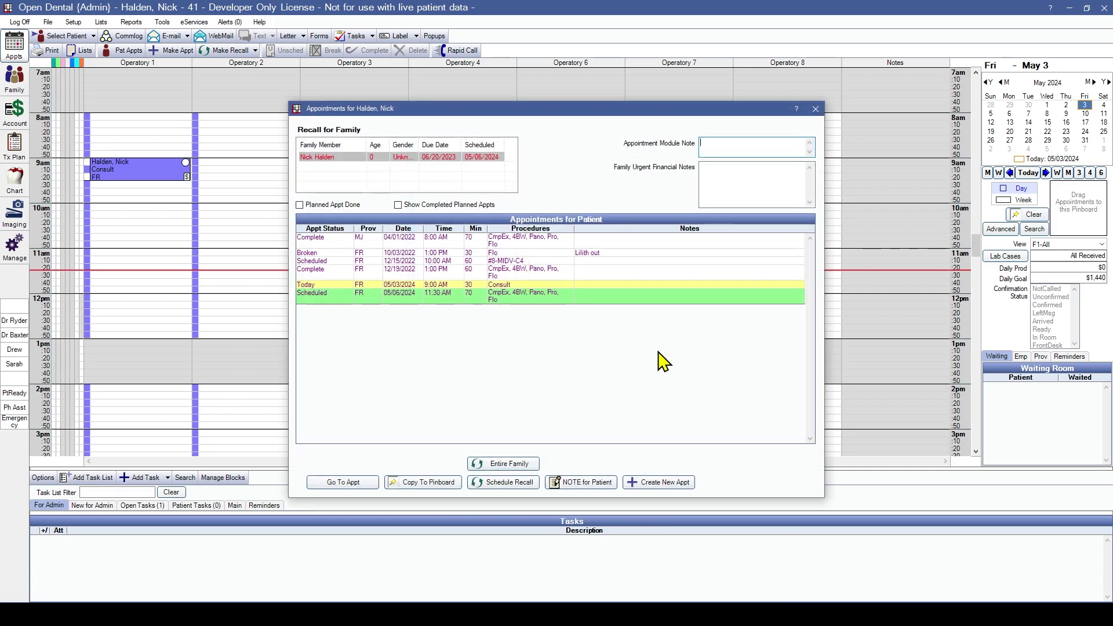
click(666, 484)
click(662, 432)
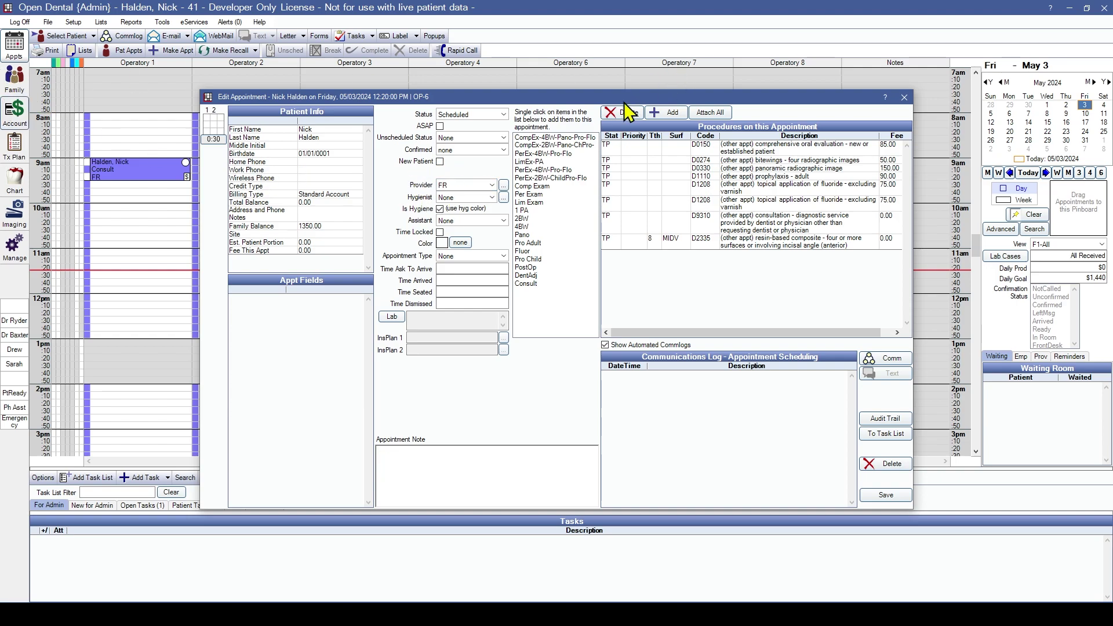
click(904, 96)
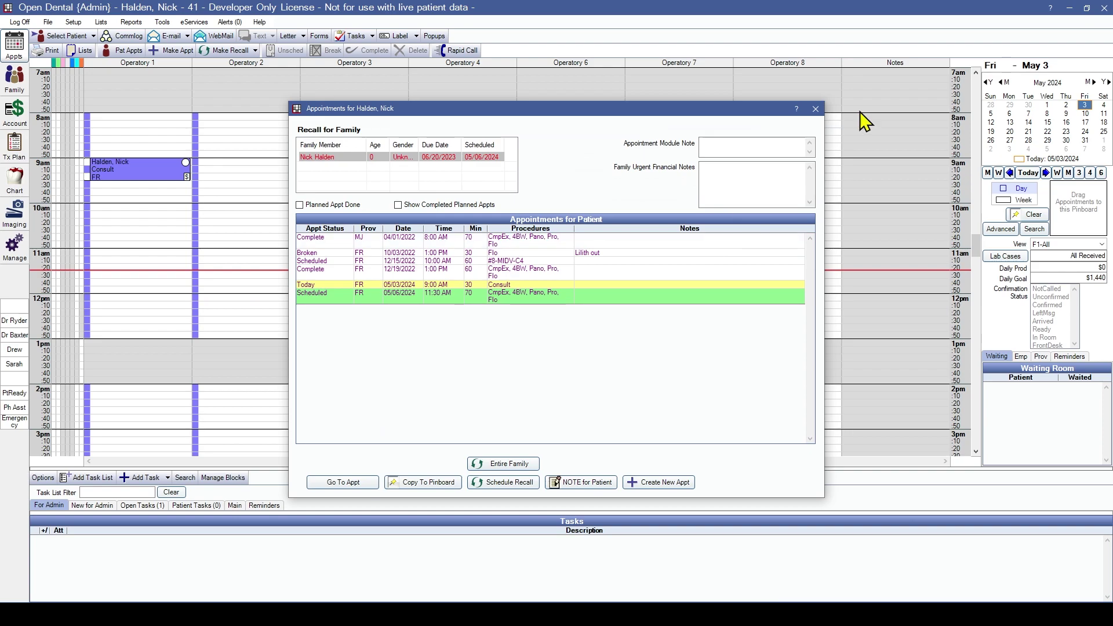
click(816, 109)
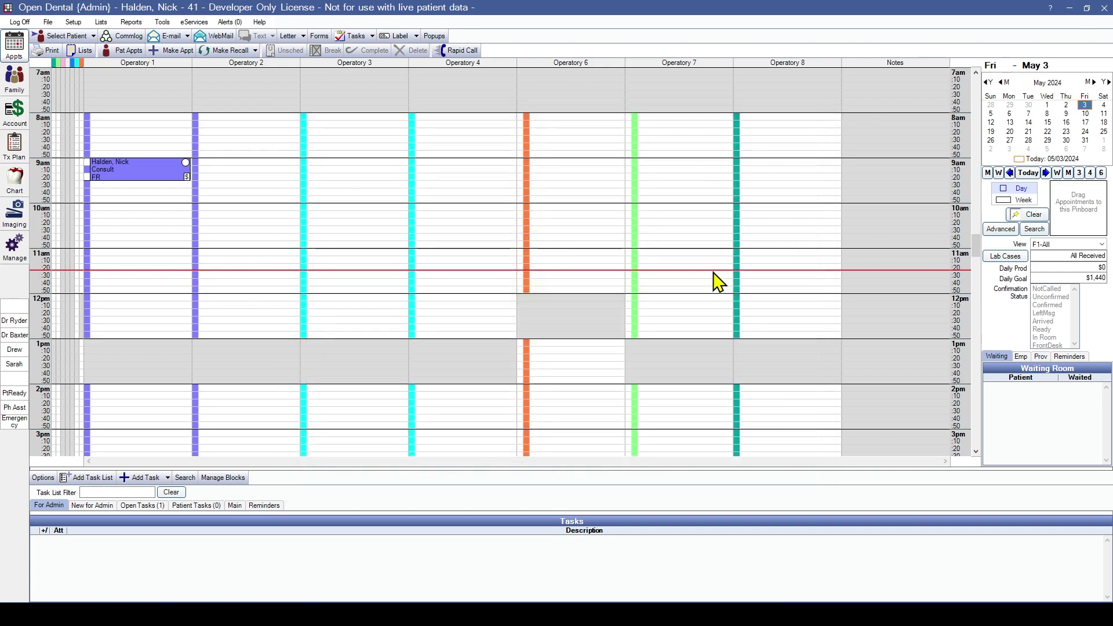